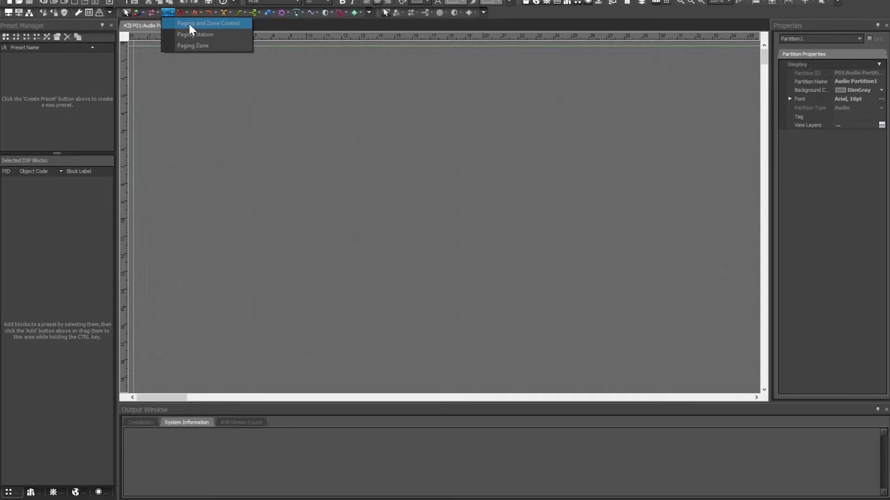
Place a Paging and Zone Control block on the Audio Architect canvas.
click(190, 24)
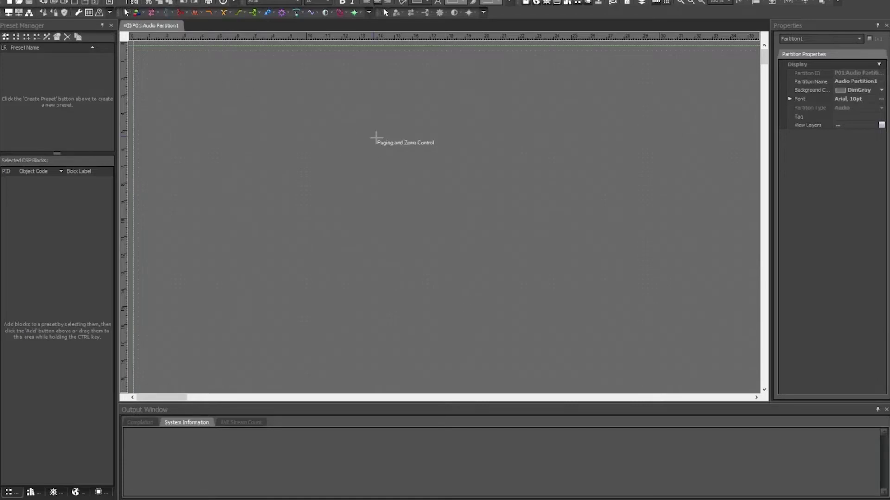
click(392, 145)
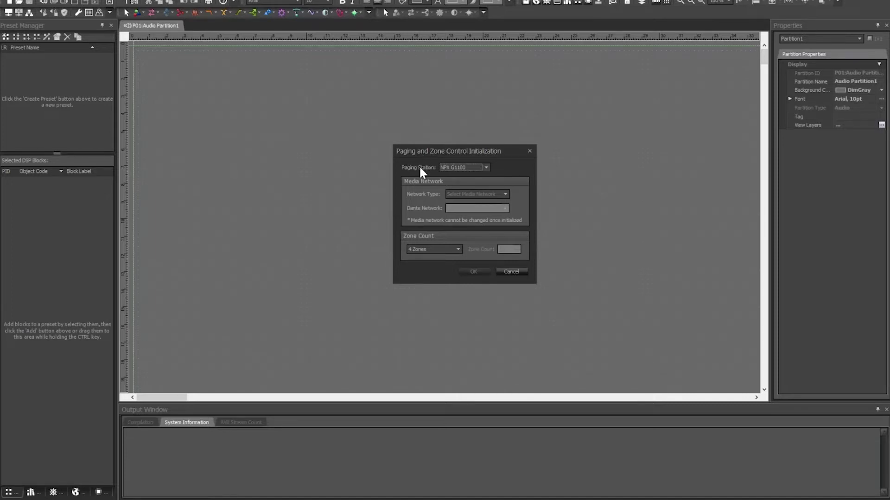
Initialize the paging control with an NPX G1040 station, AVB network and 4 zones.
click(464, 168)
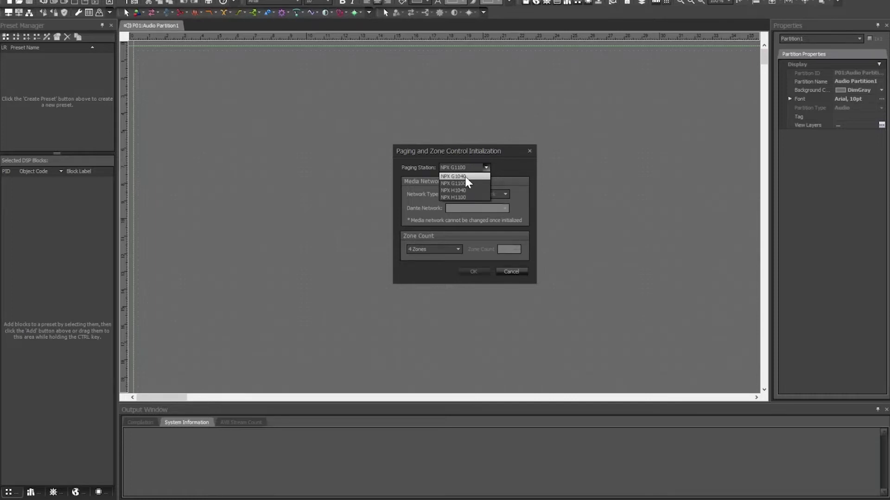
click(466, 176)
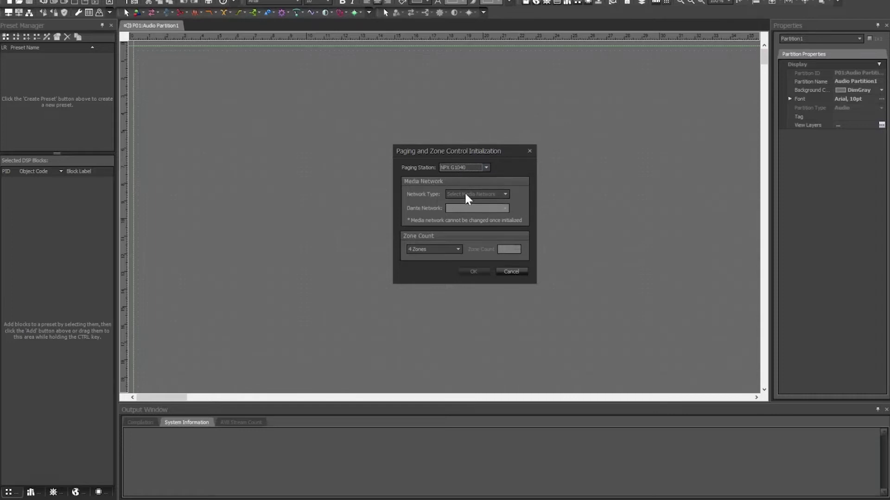
click(494, 193)
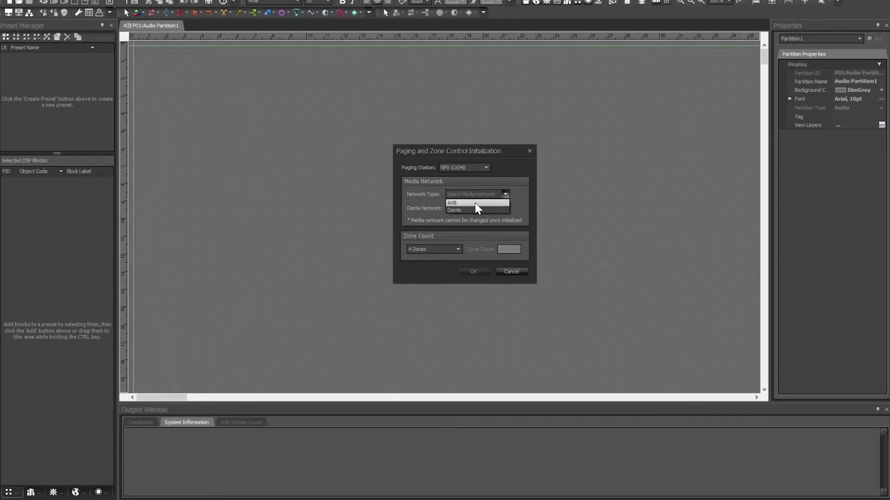
click(475, 203)
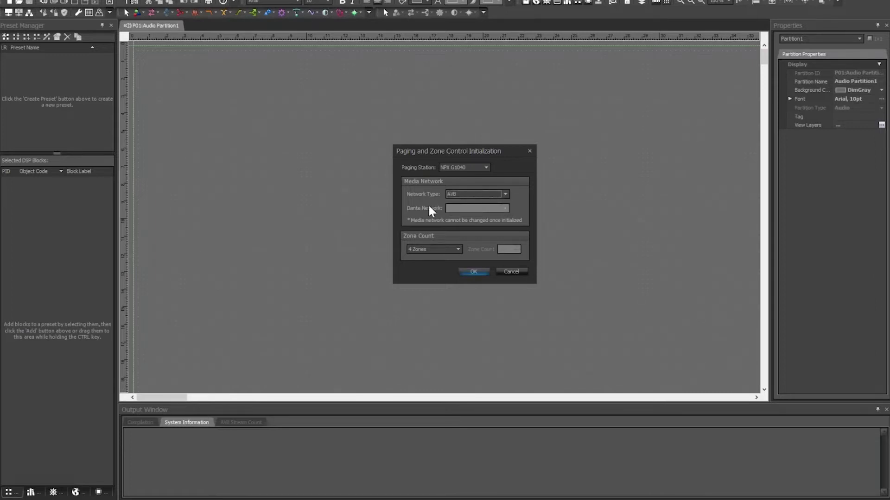
click(423, 251)
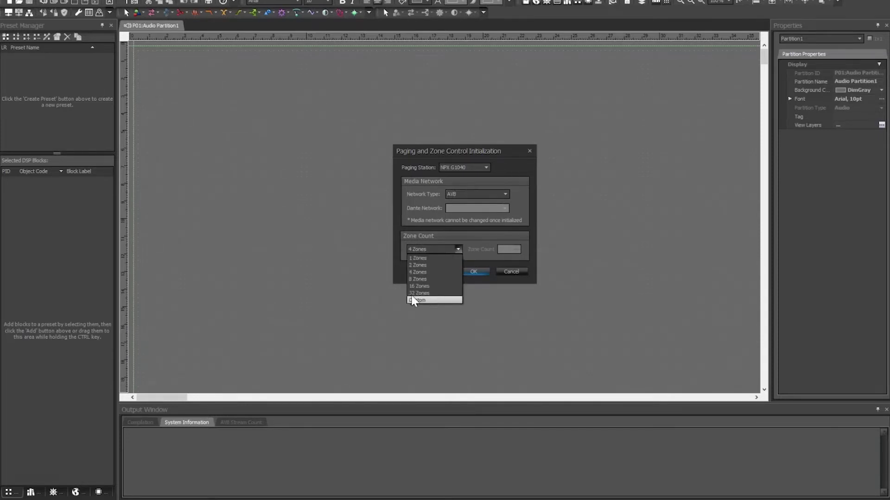
click(445, 273)
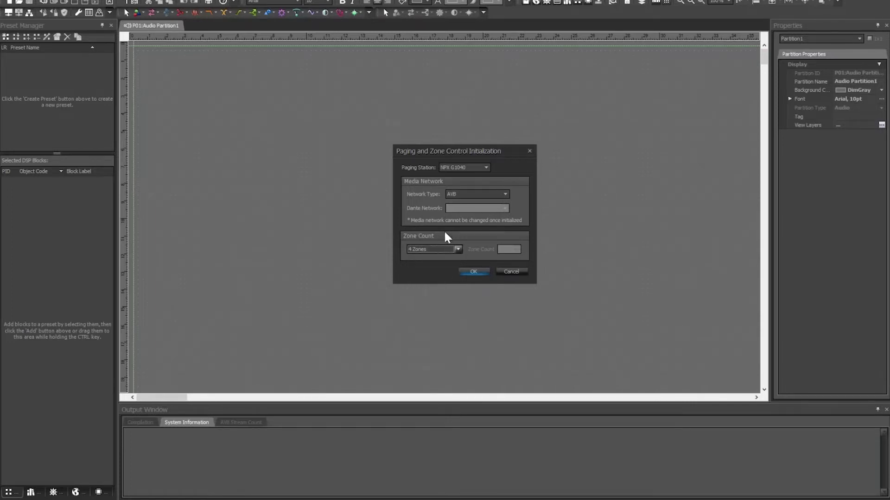
click(471, 272)
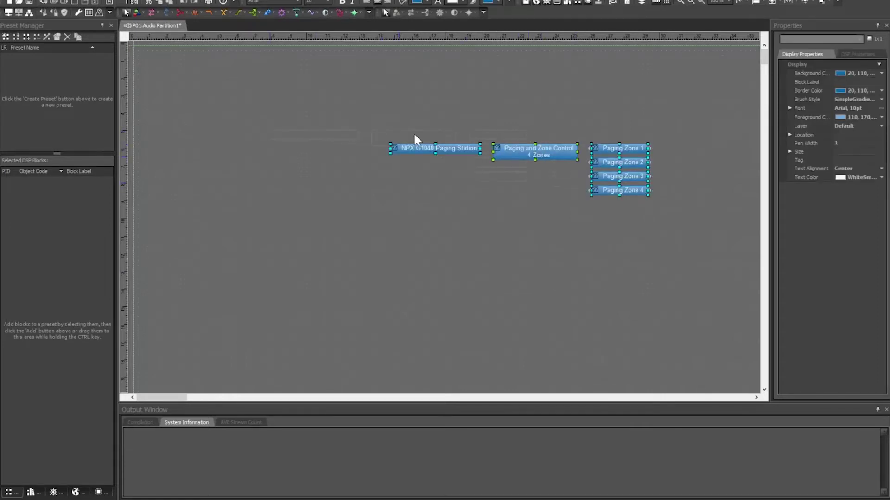
Shift the paging blocks up-left and open the Paging and Zone Control page-code editor.
drag(414, 136, 413, 138)
click(435, 238)
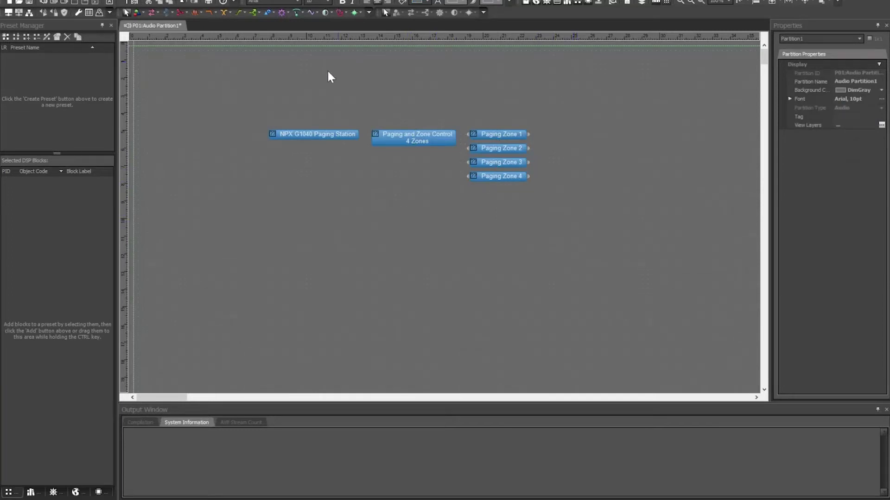
click(301, 134)
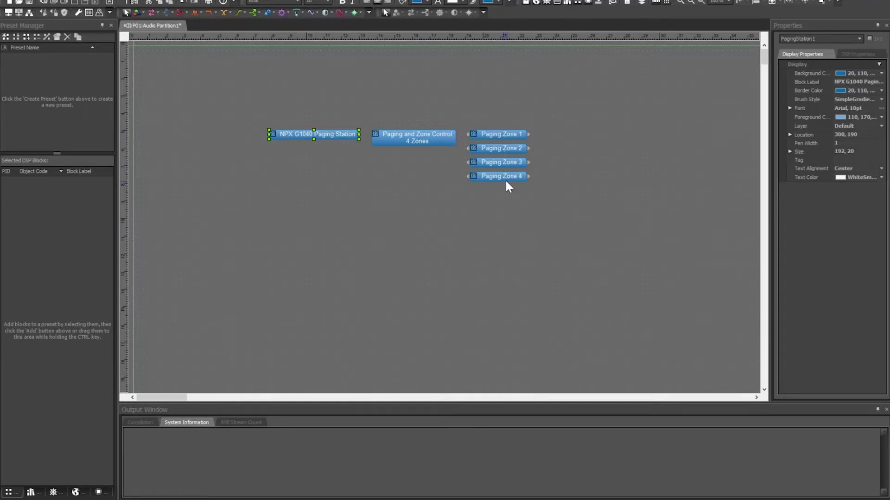
click(447, 272)
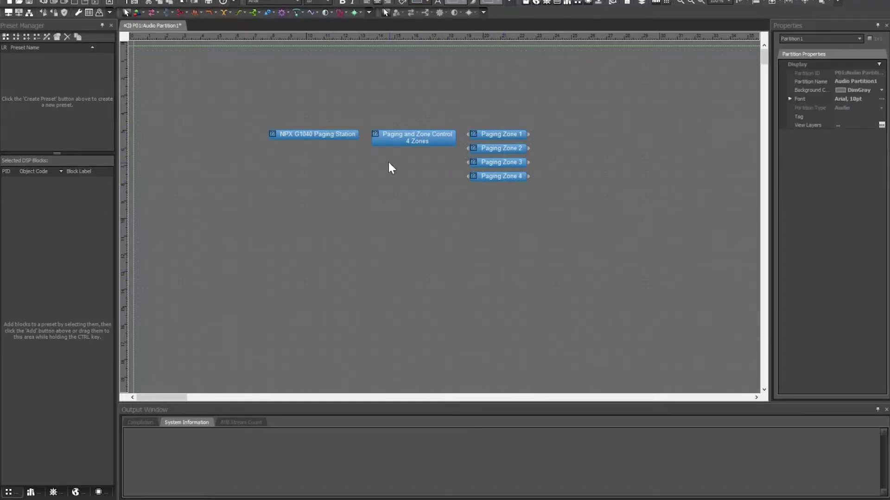
double_click(416, 140)
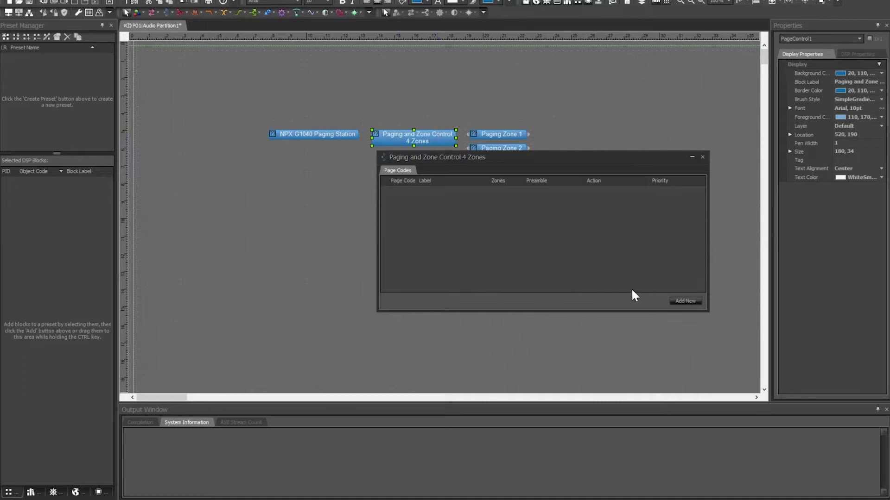
Add page code 001 (Page 1, zone 1, No Preamble, Live, priority 16).
click(679, 300)
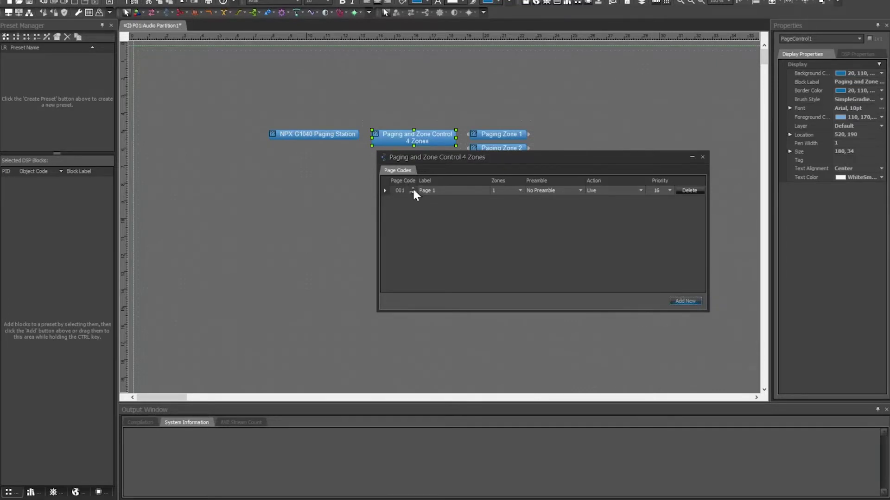
Rename page code 001 to 'Lower', keeping it on zone 1.
click(451, 191)
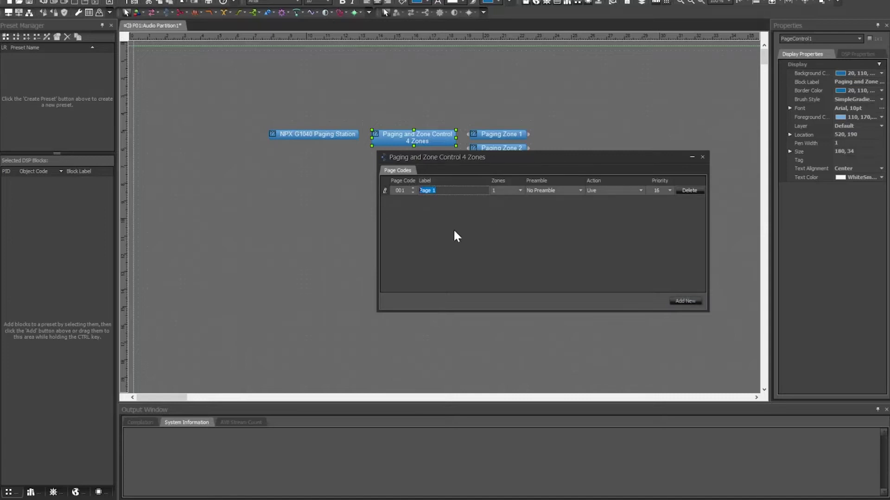
text(Lower)
click(520, 190)
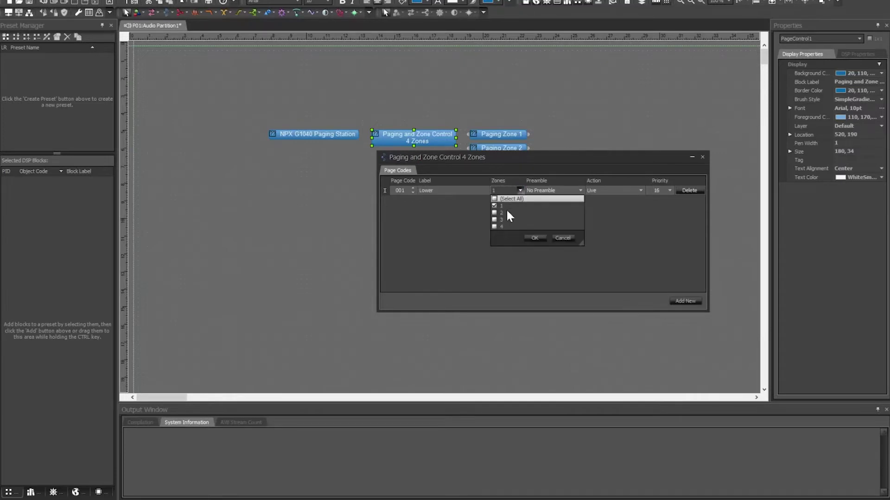
click(524, 190)
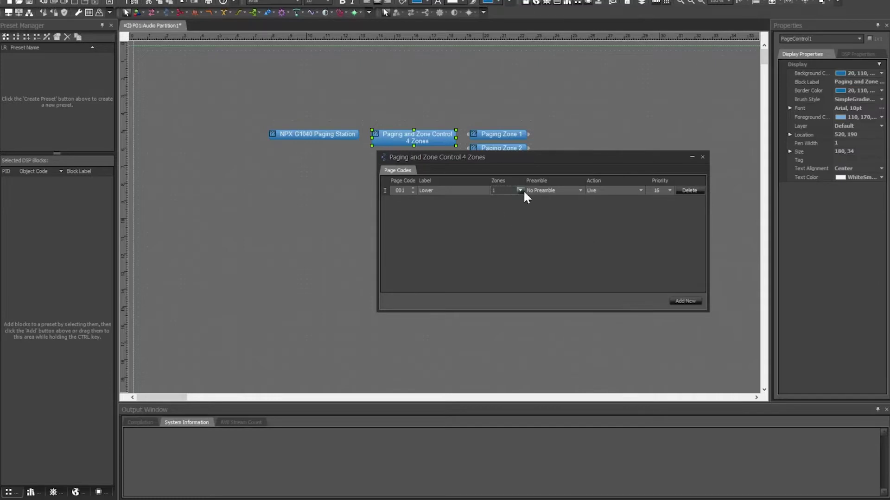
Give code 001 the Slot 6 preamble, Recorded - Slot 1 action and 1 - Highest priority.
click(570, 190)
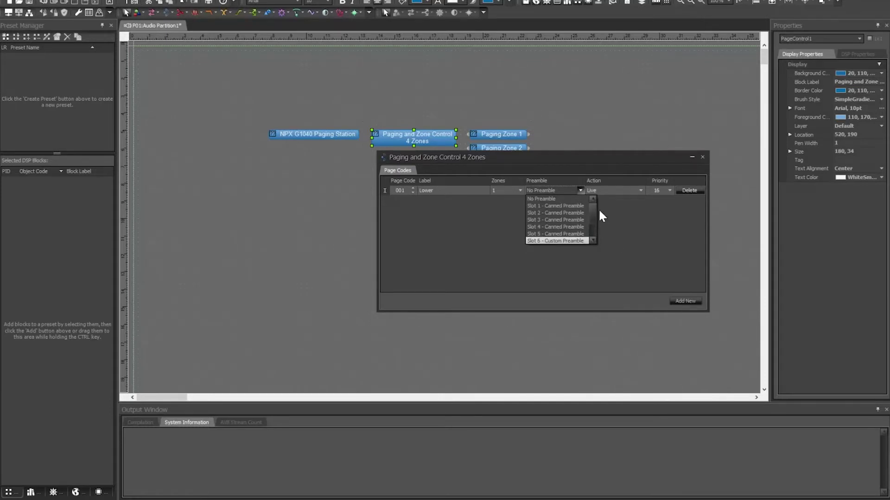
scroll(595, 218, down, 2)
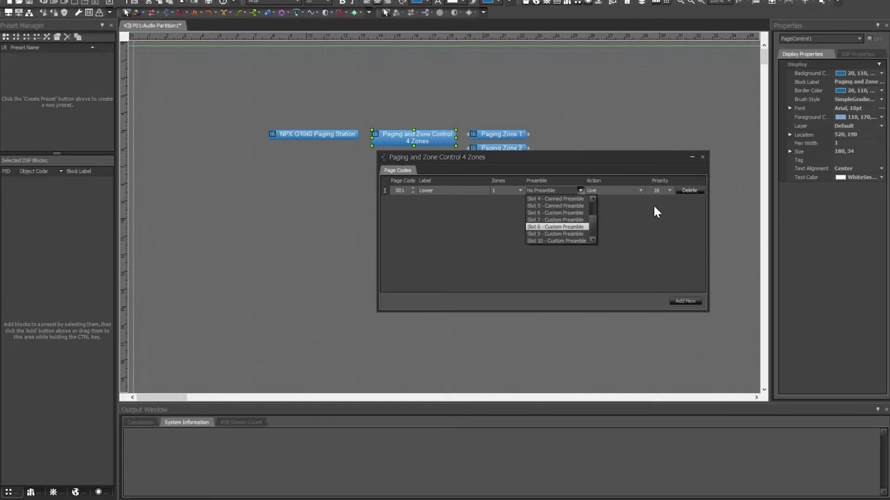
click(555, 213)
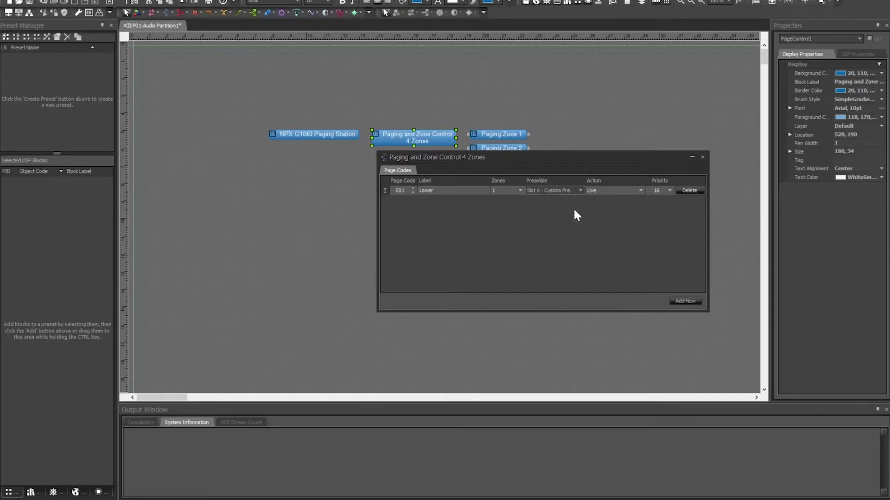
click(624, 190)
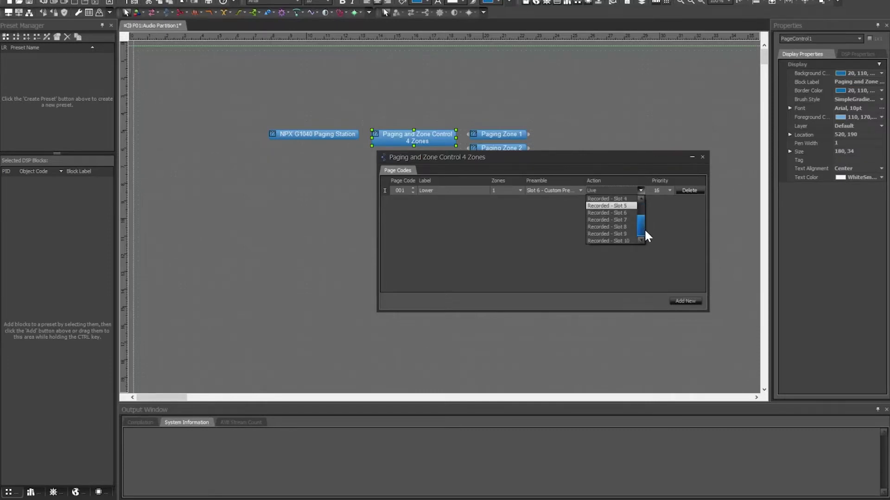
click(618, 206)
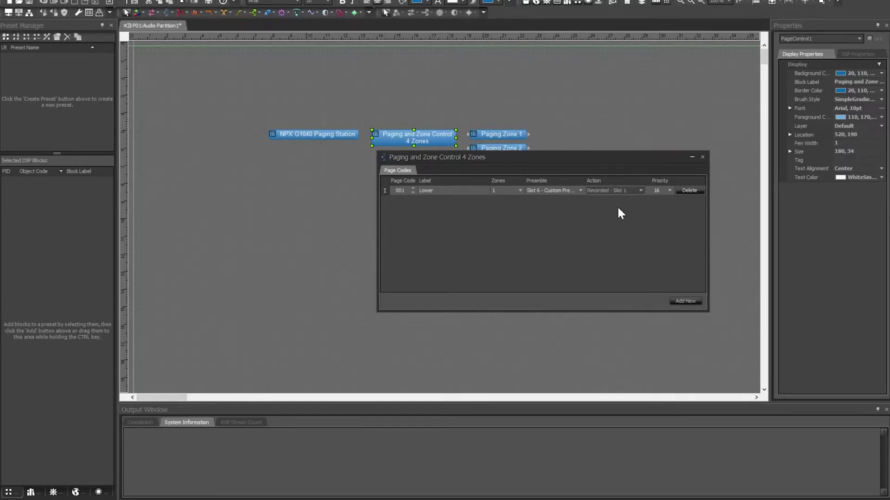
click(669, 190)
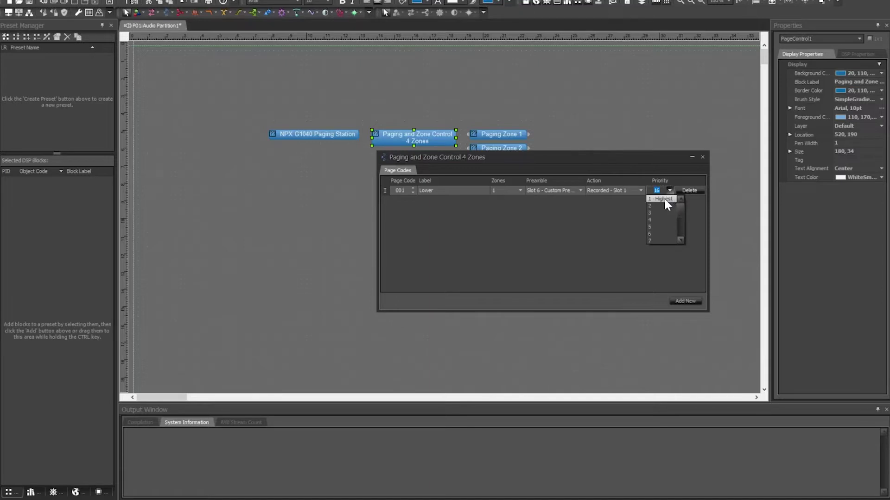
click(664, 200)
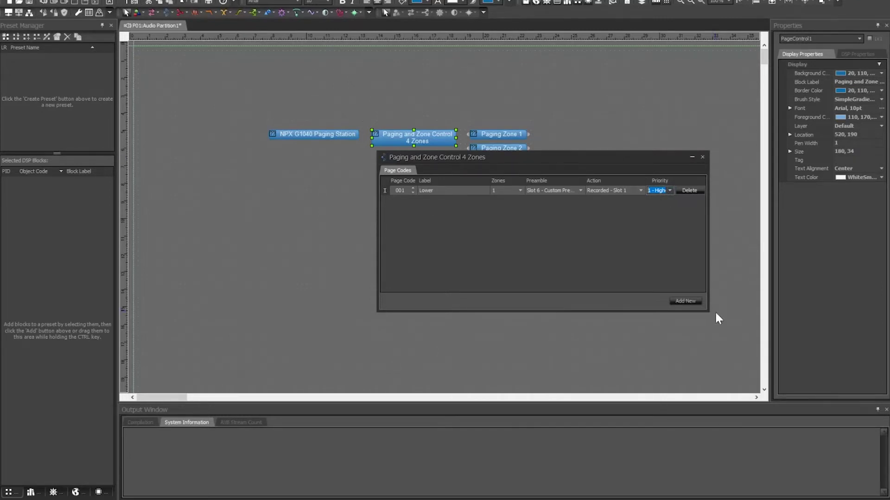
Add page codes 002–004 and set 002 to 'Middle' on zone 2 with the Slot 2 preamble.
click(681, 301)
click(681, 302)
click(681, 302)
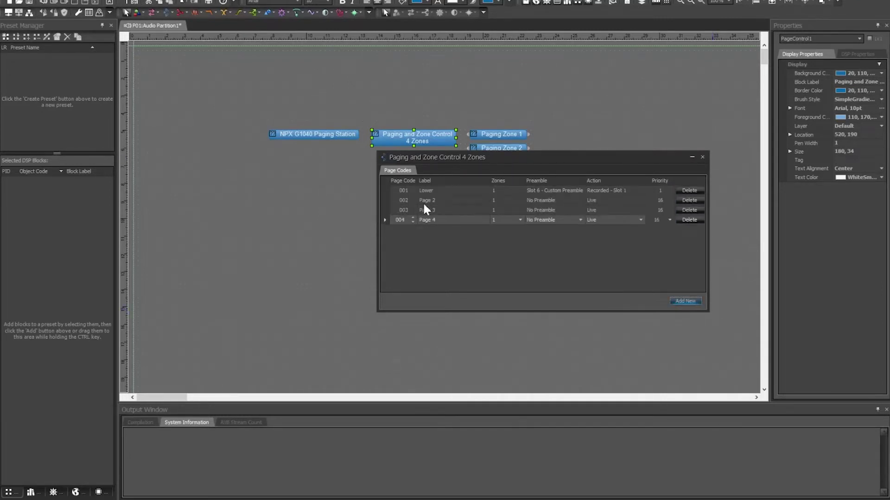
click(450, 201)
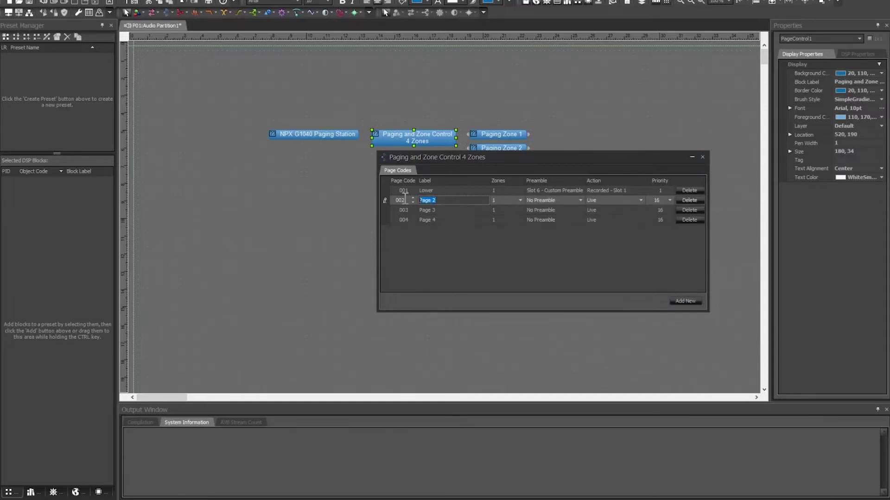
text(Middle)
click(519, 200)
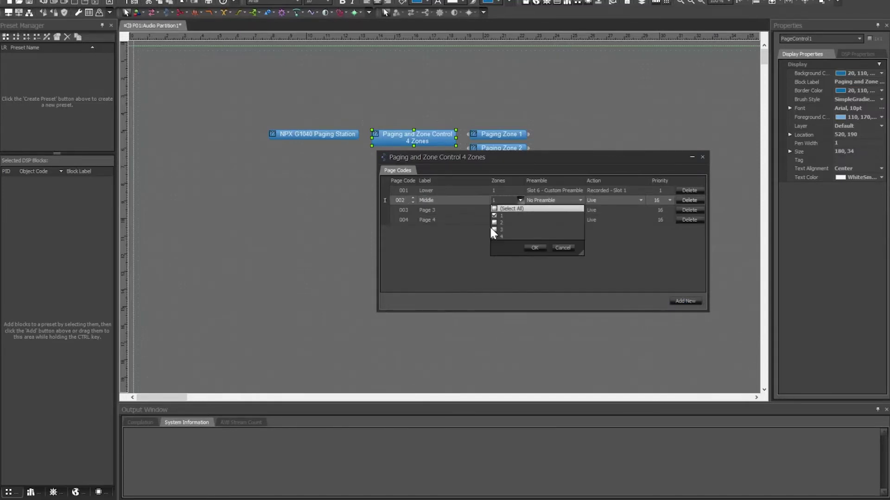
click(494, 216)
click(494, 222)
click(534, 248)
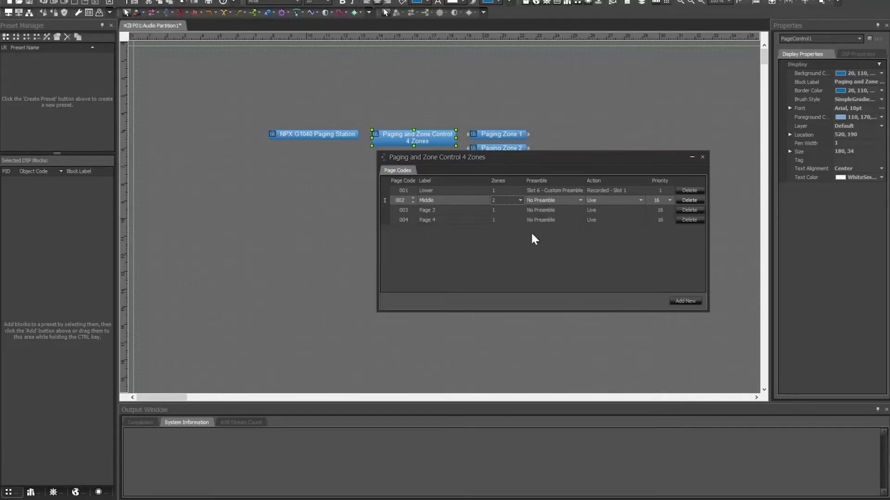
click(579, 201)
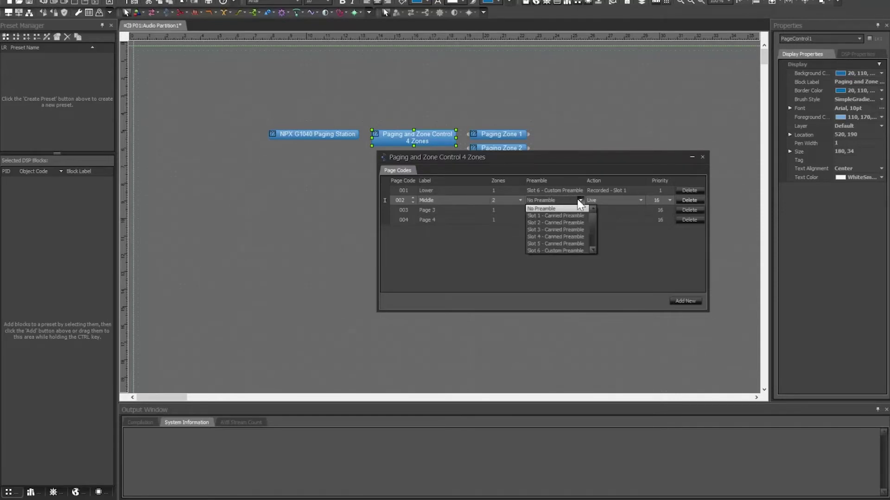
click(552, 222)
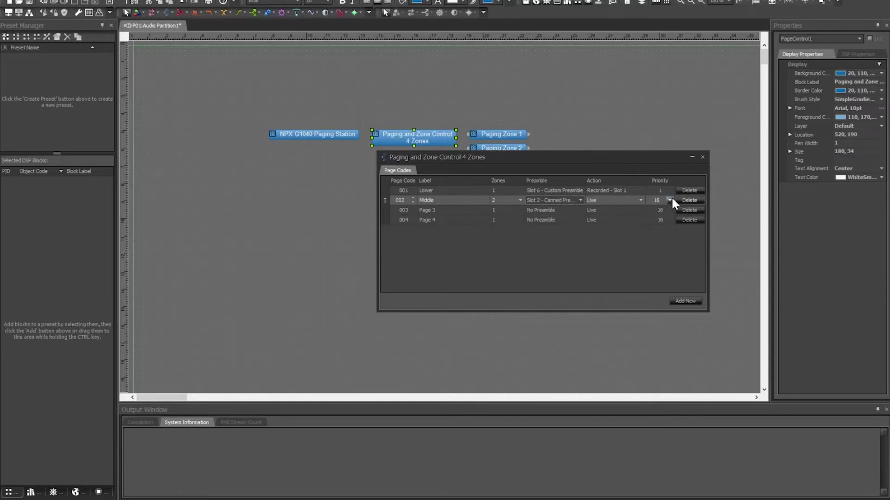
Label code 003 'Upper' on zone 3 with the Slot 6 custom preamble, action Live.
click(432, 211)
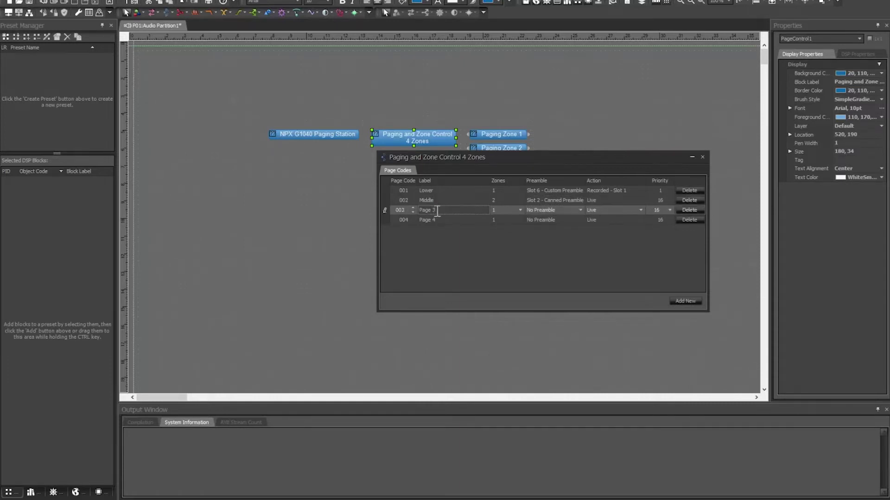
text(Upper)
click(512, 212)
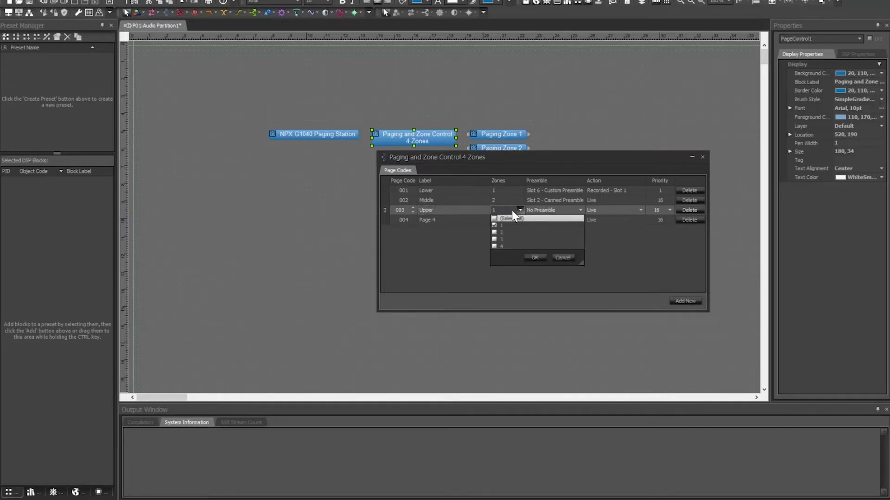
click(494, 226)
click(561, 210)
click(565, 261)
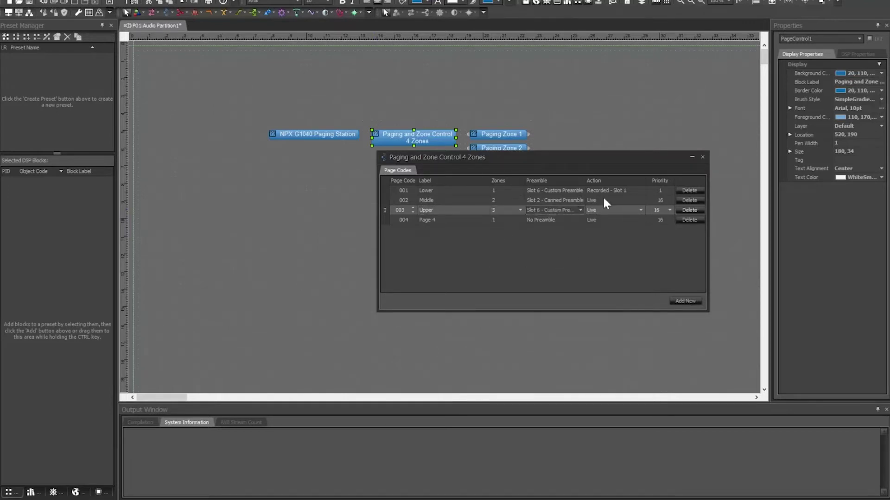
click(624, 212)
click(623, 213)
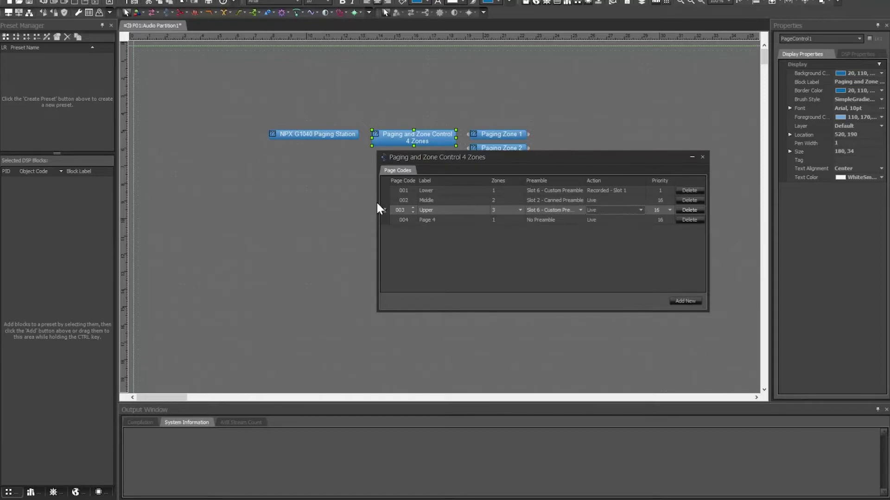
Label code 004 'All' and set it to play Recorded - Slot 4.
click(427, 219)
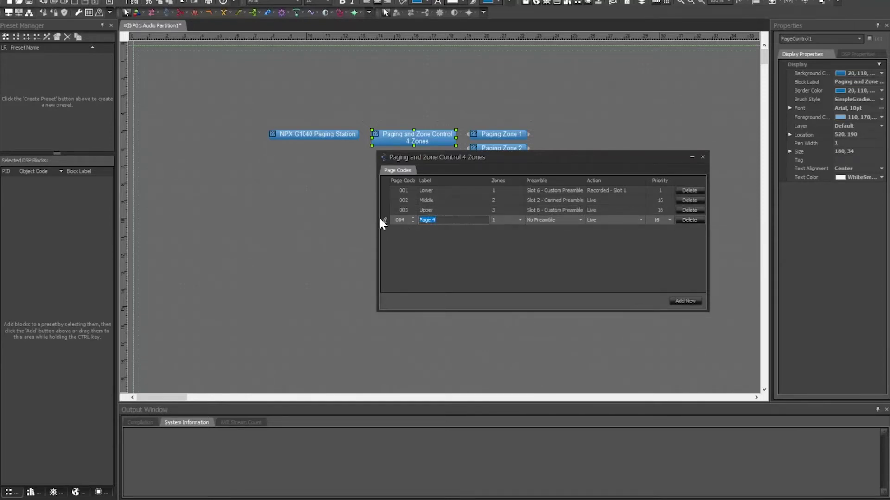
text(All)
click(568, 222)
click(611, 218)
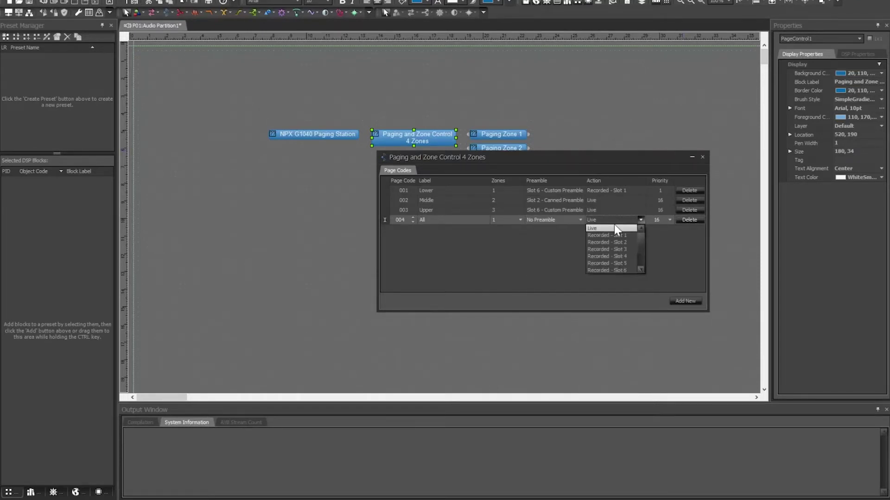
click(619, 256)
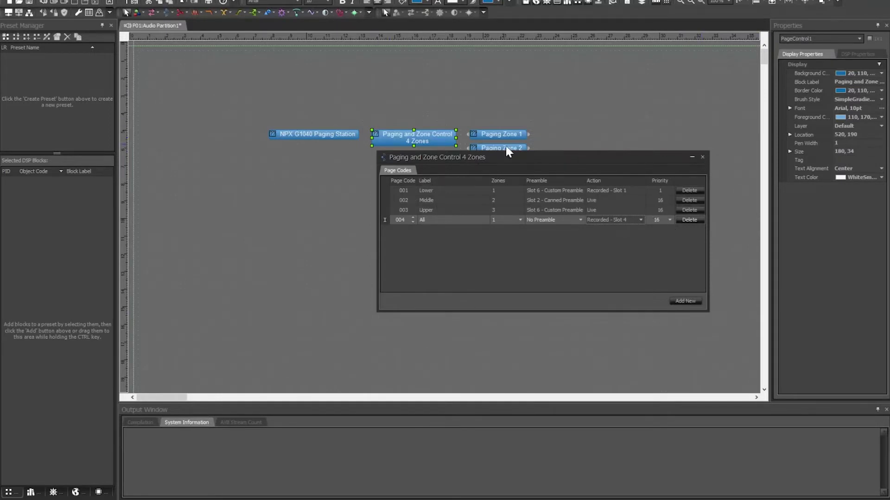
drag(514, 159, 558, 160)
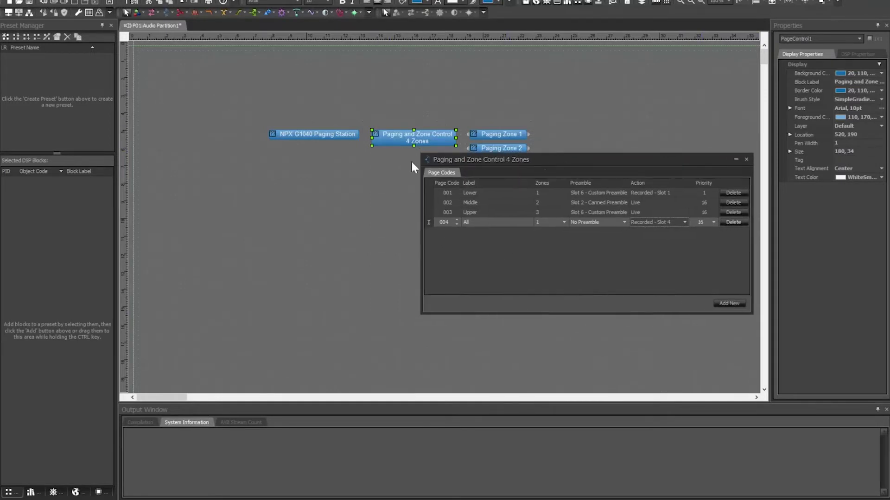
In the NPX G1040 station settings, assign buttons A and B to page codes 001 Lower and 002 Middle.
click(305, 135)
double_click(305, 136)
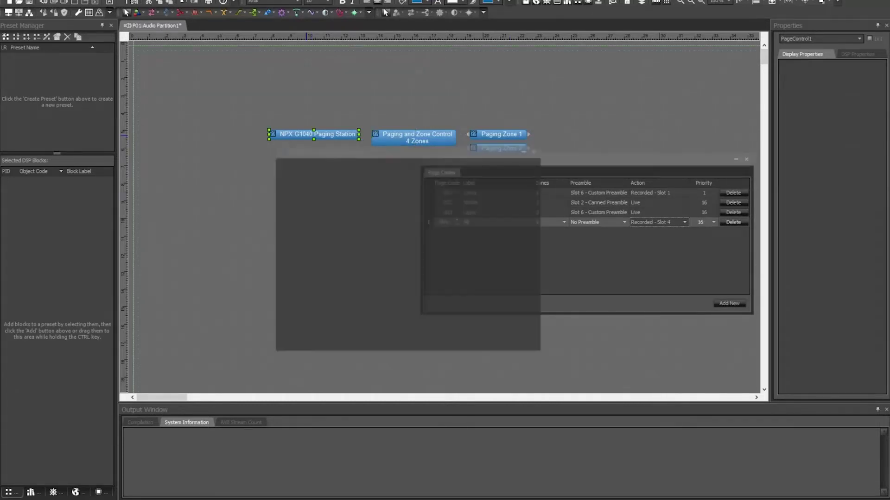
drag(360, 149, 204, 95)
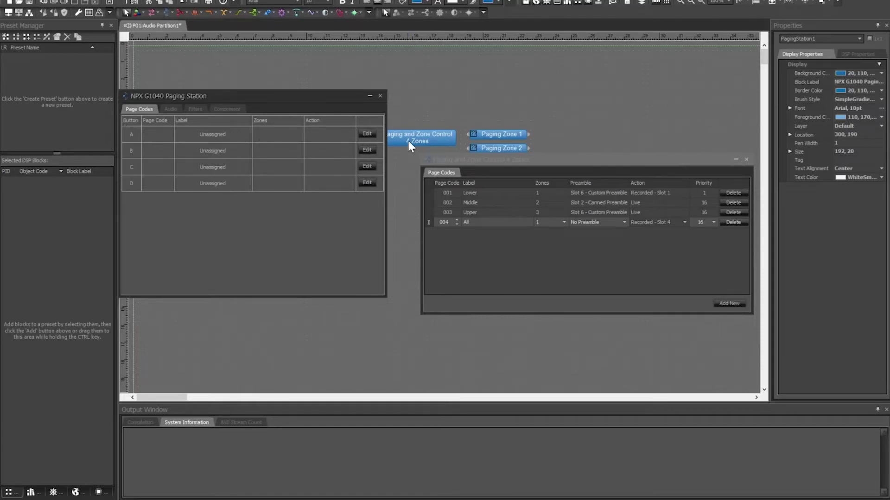
click(369, 135)
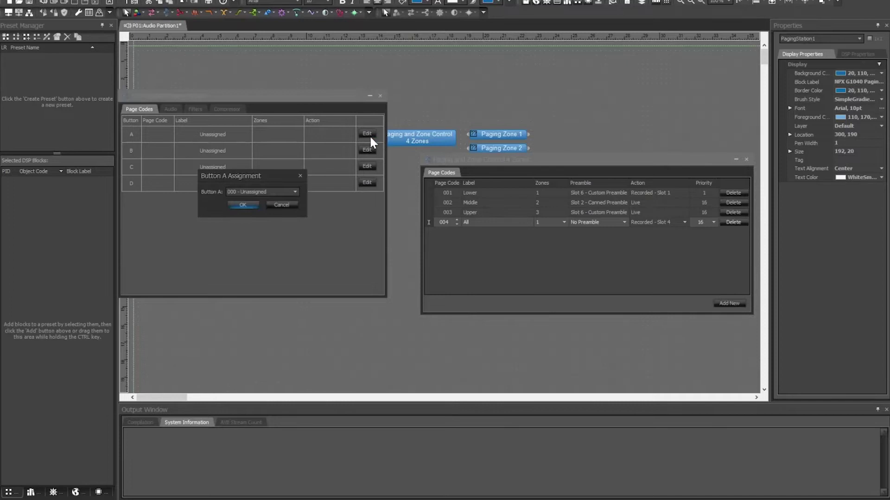
click(248, 191)
click(242, 202)
click(241, 207)
click(362, 152)
click(284, 192)
click(264, 216)
click(246, 204)
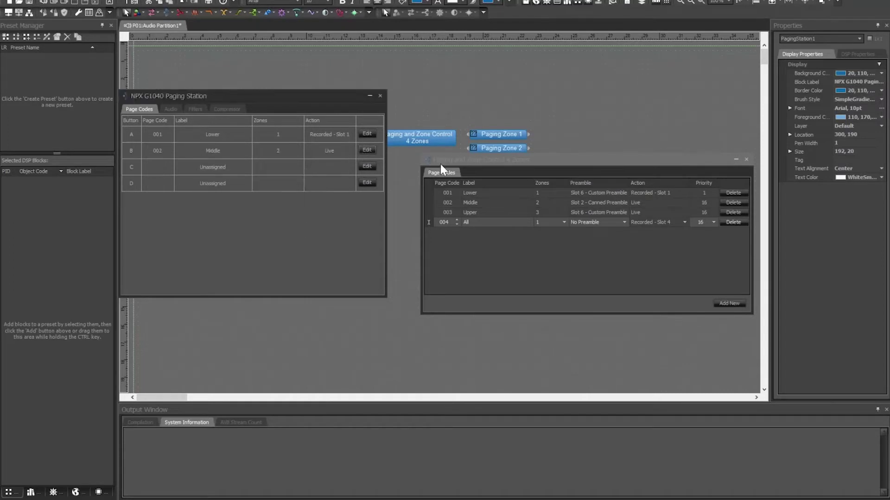
Assign buttons C and D to page codes 003 Upper and 004 All.
click(367, 167)
click(283, 191)
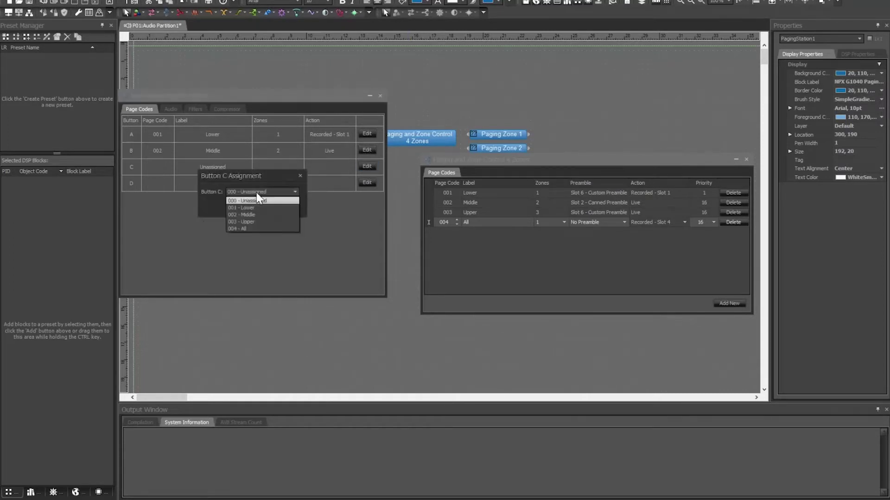
click(254, 221)
click(241, 205)
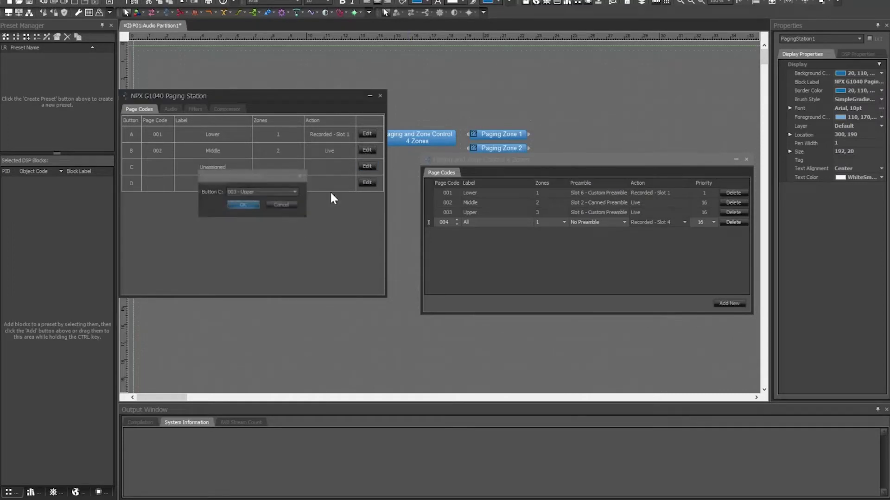
click(365, 182)
click(268, 192)
click(257, 228)
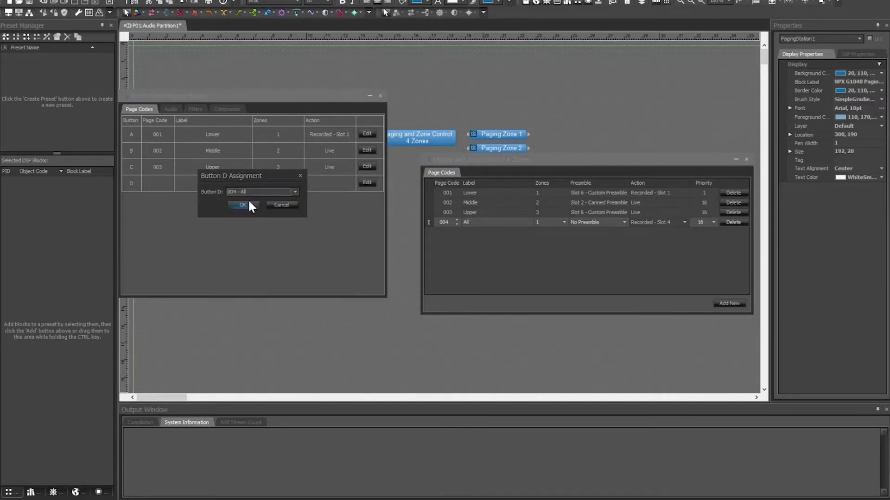
click(240, 206)
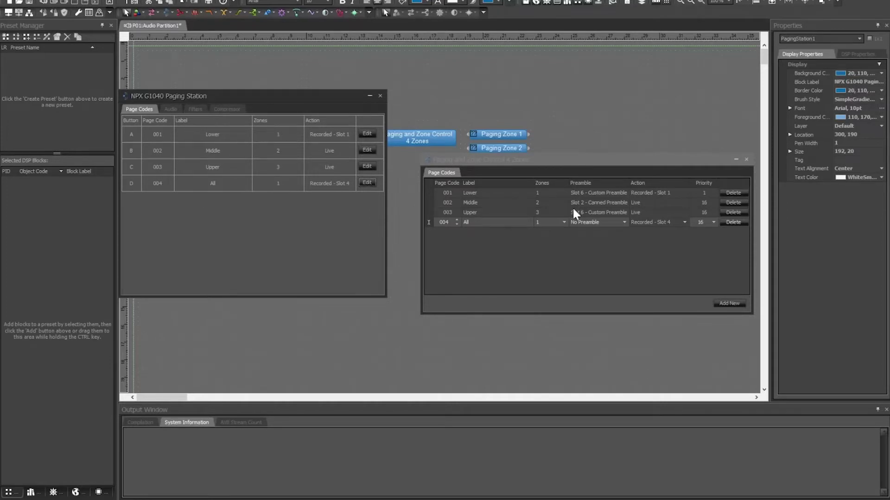
Set page code 004 All to page zones 1, 2, 3 and 4.
click(563, 222)
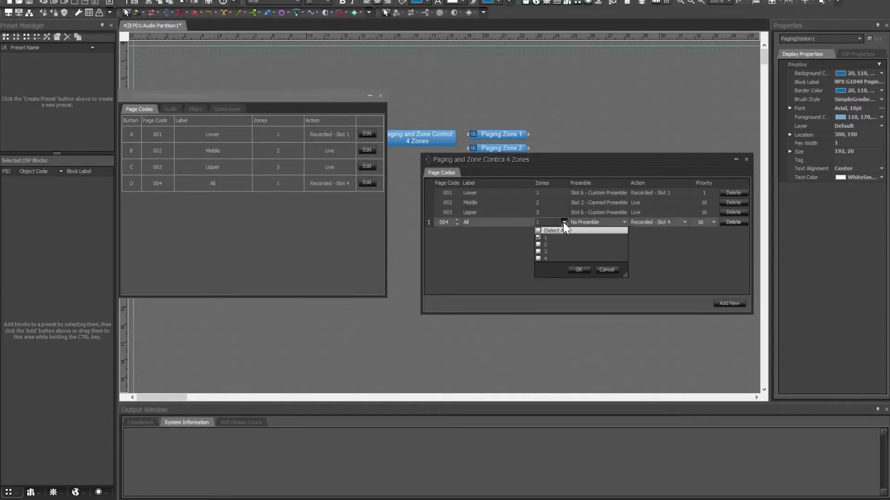
click(575, 271)
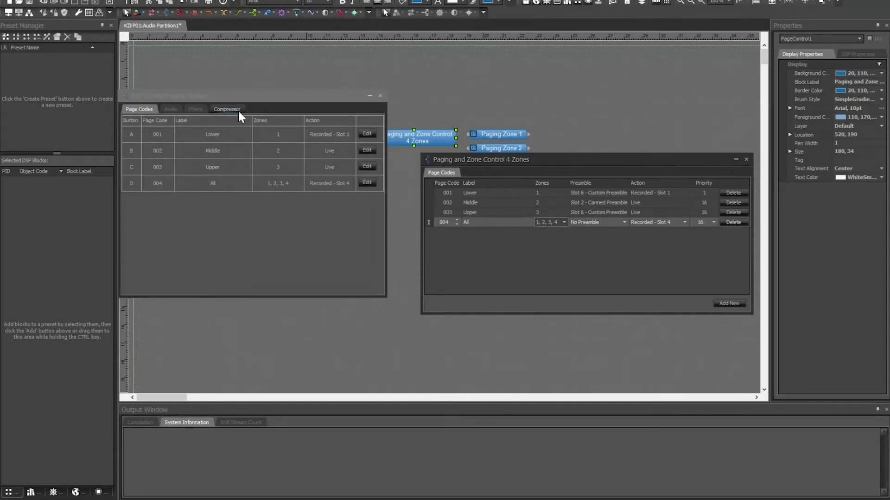
Show the NPX G1040 station's mic filter settings under Audio > Filters.
click(171, 110)
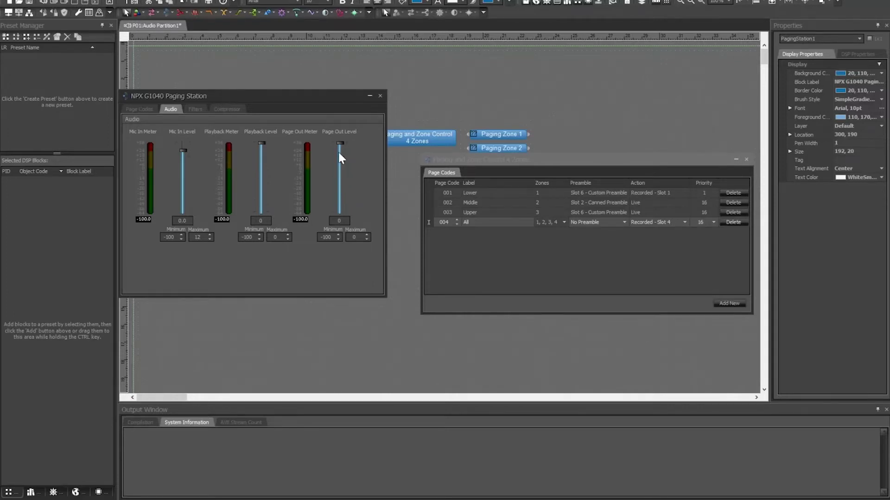
click(191, 112)
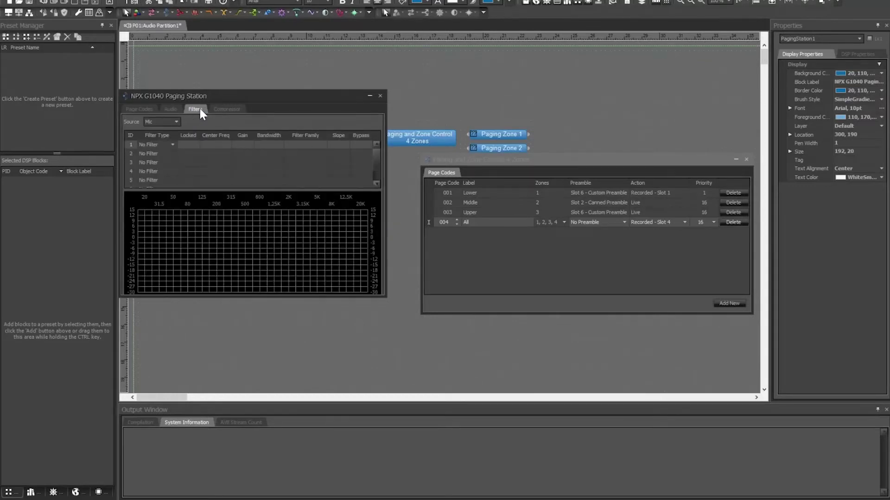
Set mic filter 1 to an 80 Hz High Pass and filter 2 to a +9 High Shelf at 745.48 Hz.
click(163, 143)
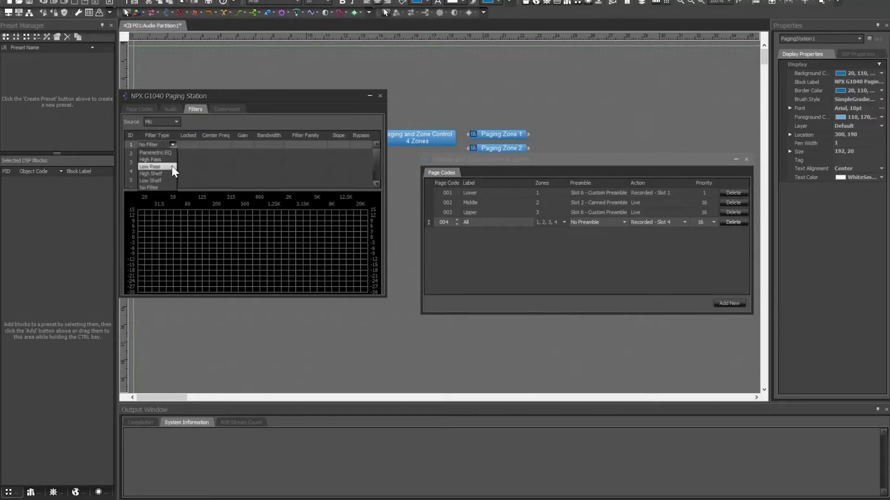
click(158, 160)
click(158, 153)
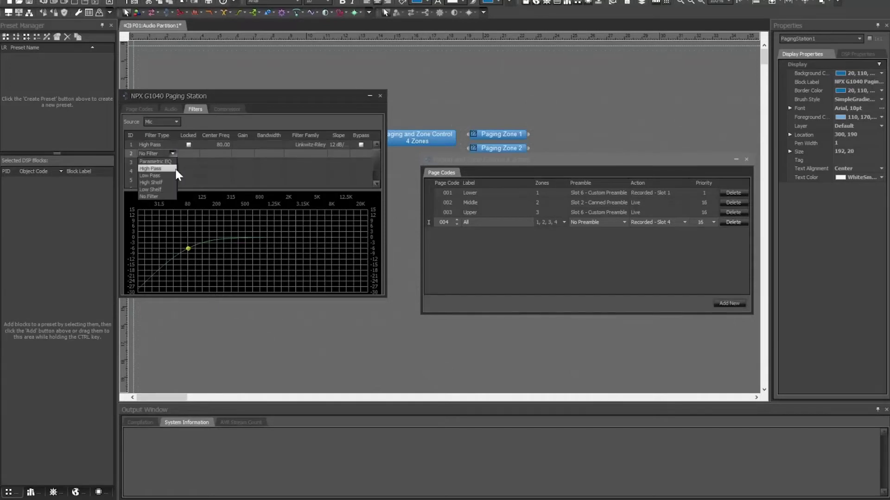
click(168, 188)
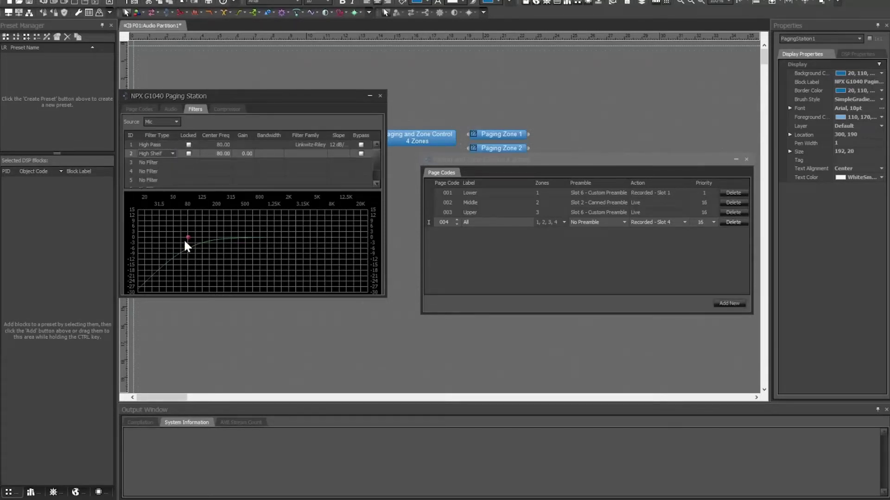
drag(188, 237, 258, 228)
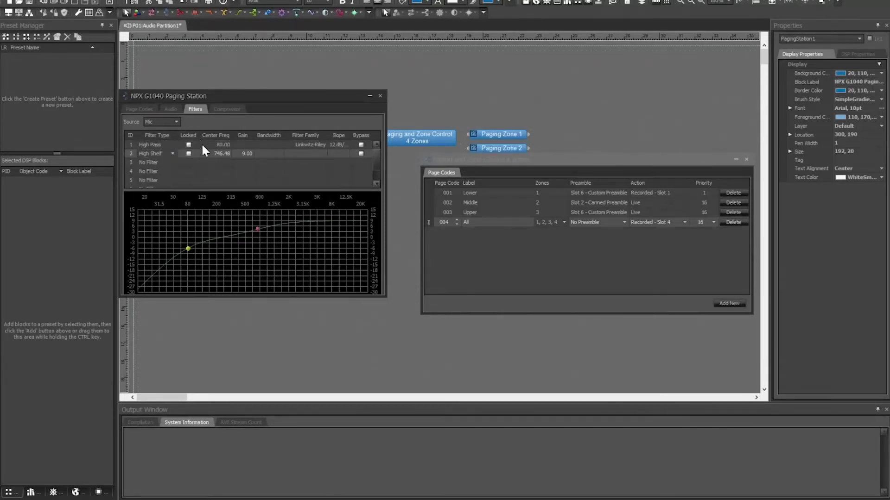
Switch the filter source to Playback, then bring up the Compressor settings.
click(159, 120)
click(158, 137)
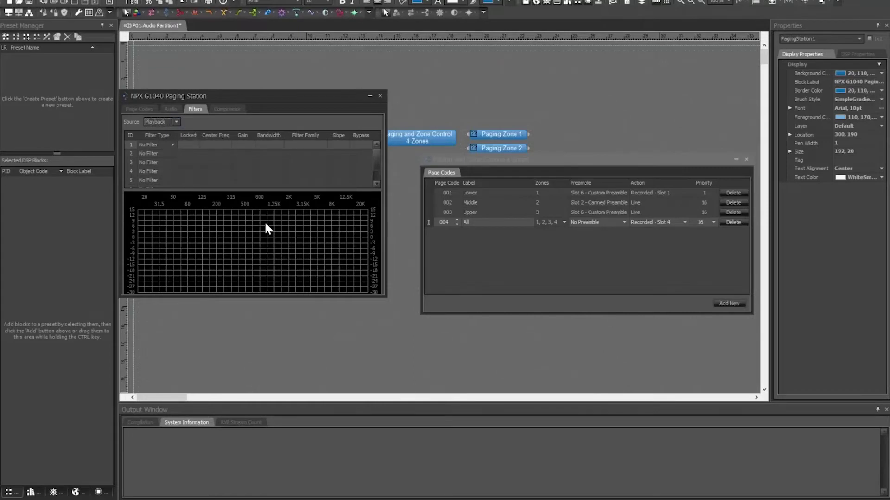
click(227, 109)
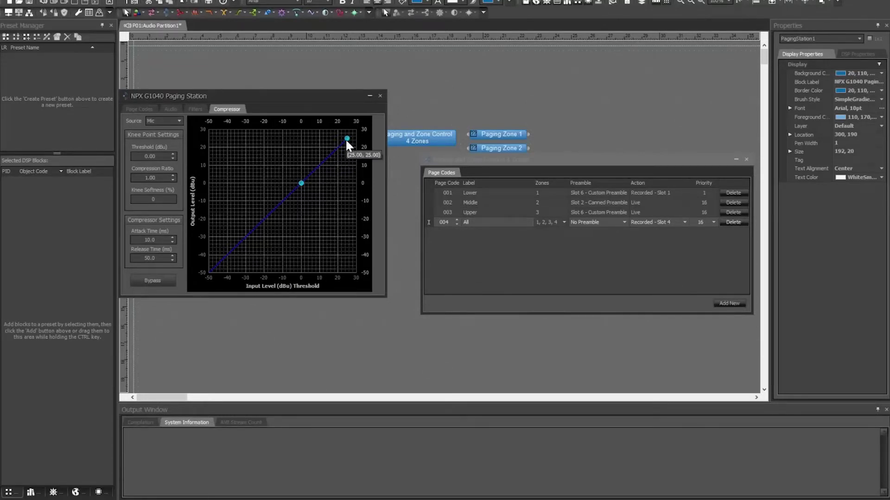
Drag the mic compressor's upper knee to a 1.81 ratio, compare Playback, then return to Page Codes.
drag(346, 139, 346, 158)
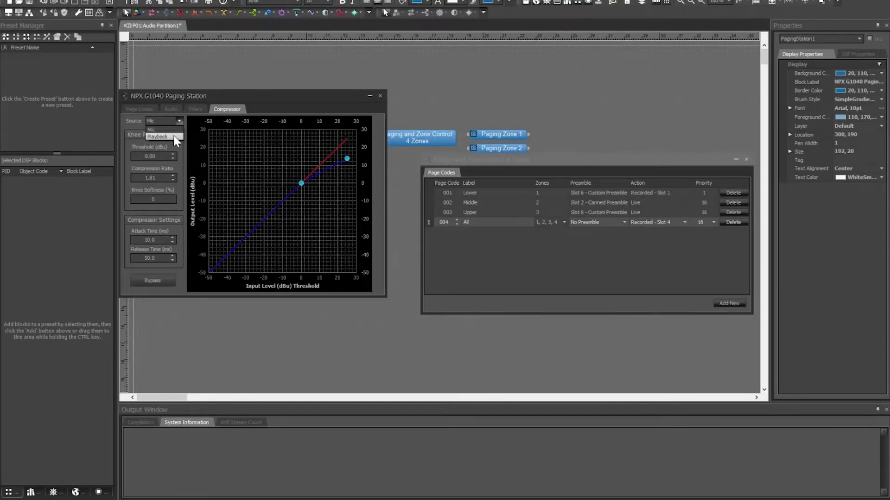
click(175, 137)
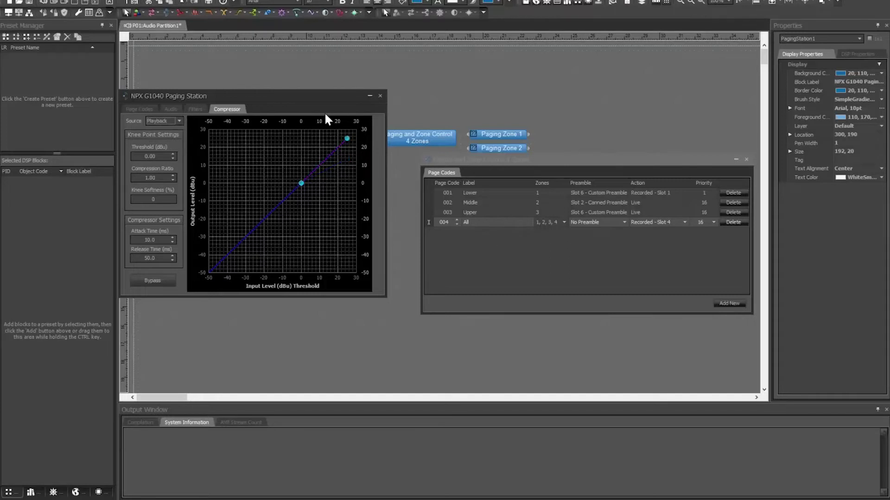
click(140, 110)
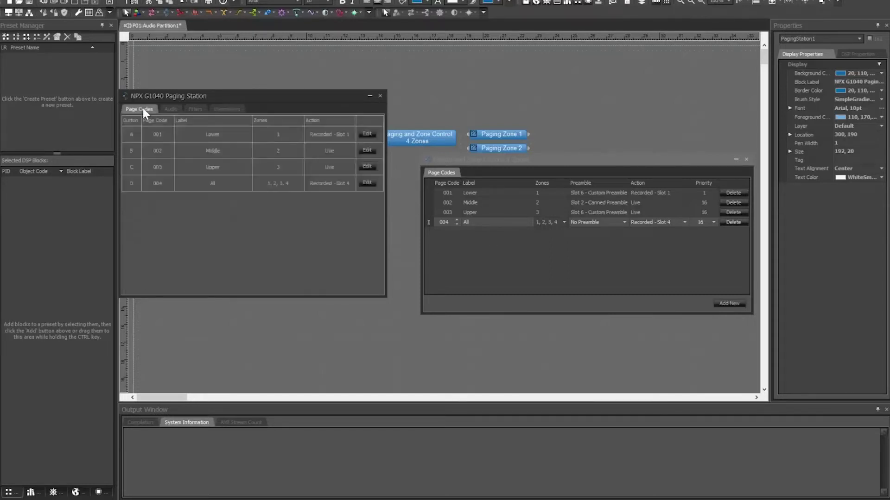
Add an NPX H1100 Paging Station block to the canvas below the G1040 window.
drag(236, 95, 260, 44)
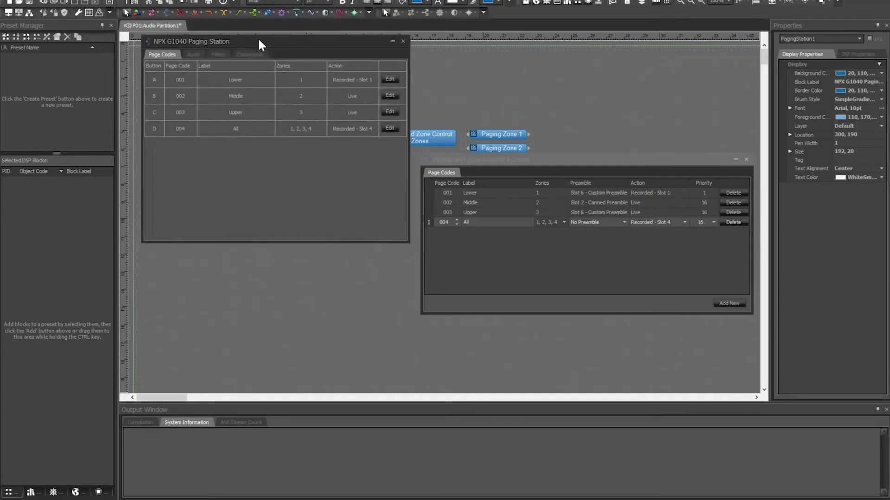
click(164, 11)
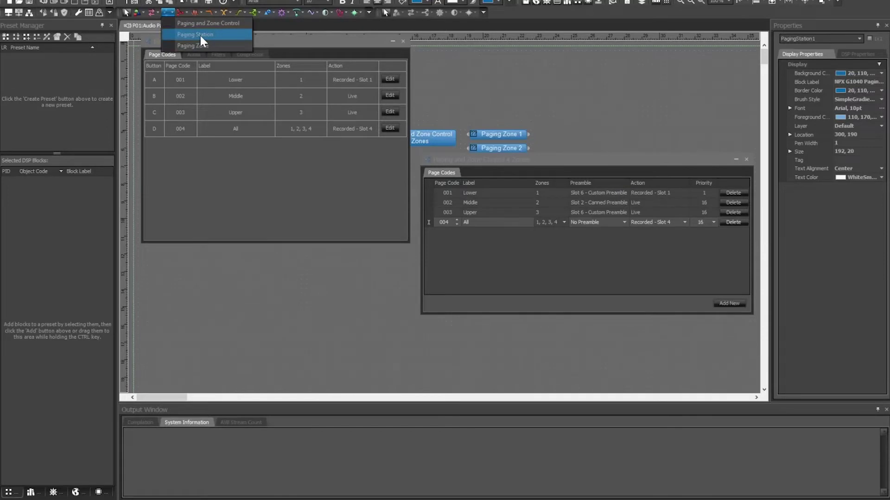
click(199, 34)
click(263, 265)
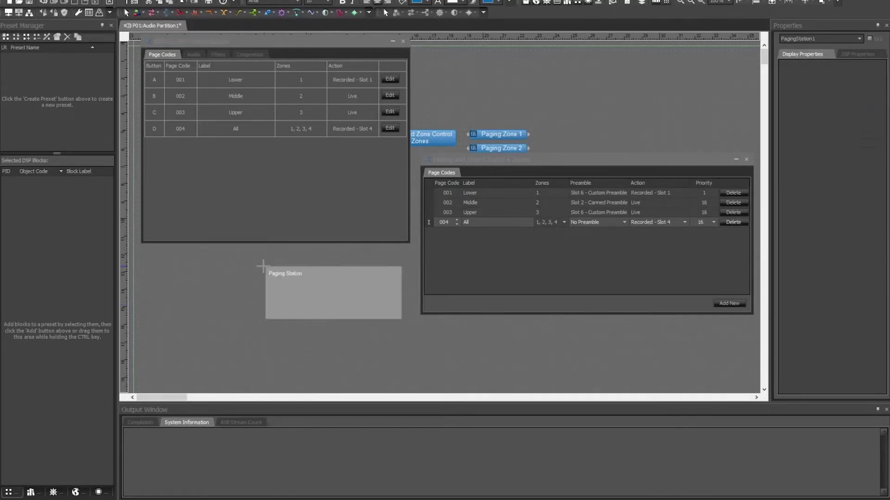
click(332, 288)
click(339, 318)
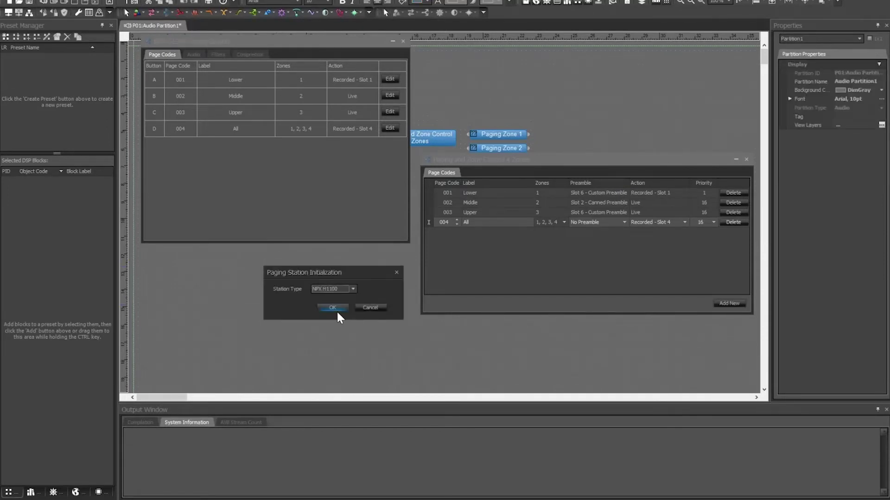
click(337, 308)
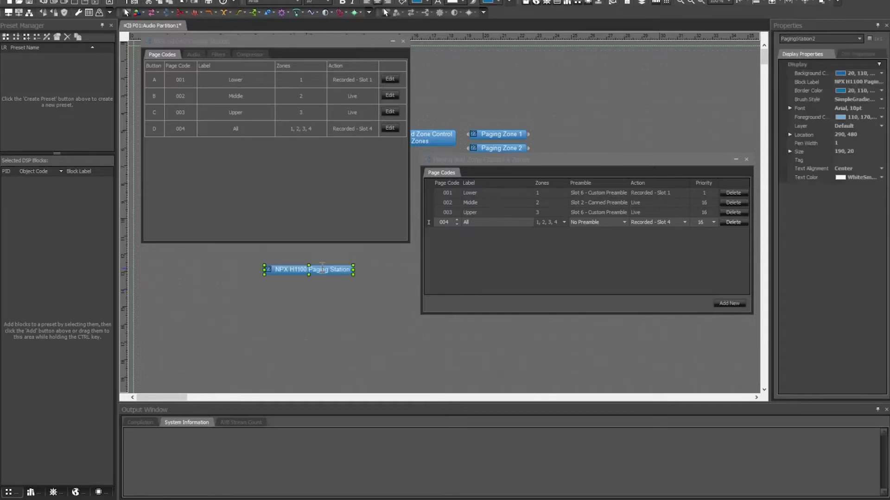
Open the NPX H1100 station window and add new page codes to the zone control.
double_click(322, 269)
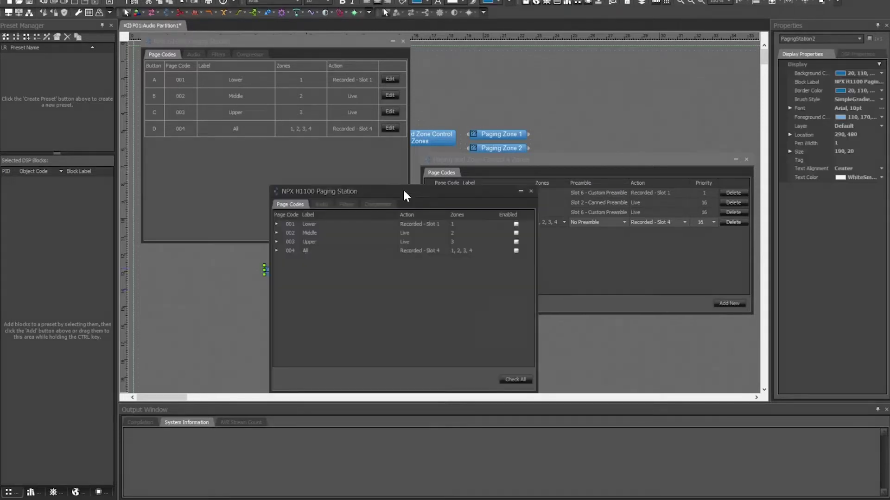
drag(401, 194, 280, 168)
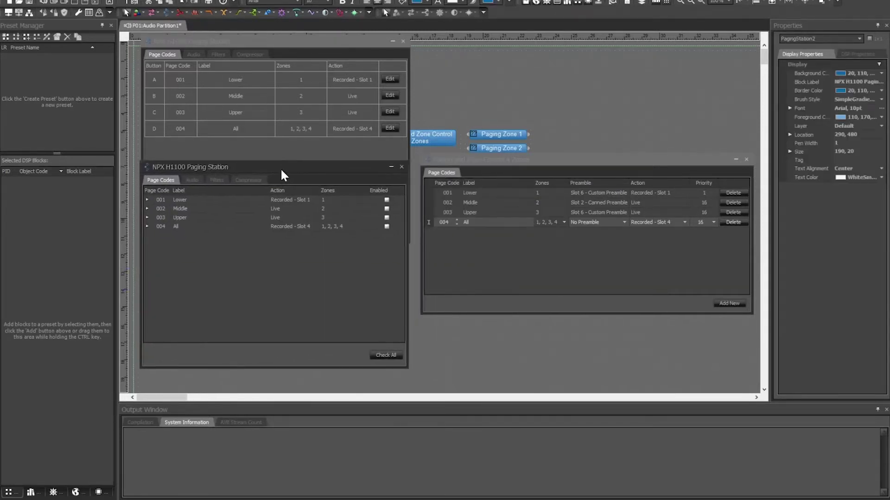
click(518, 257)
click(729, 303)
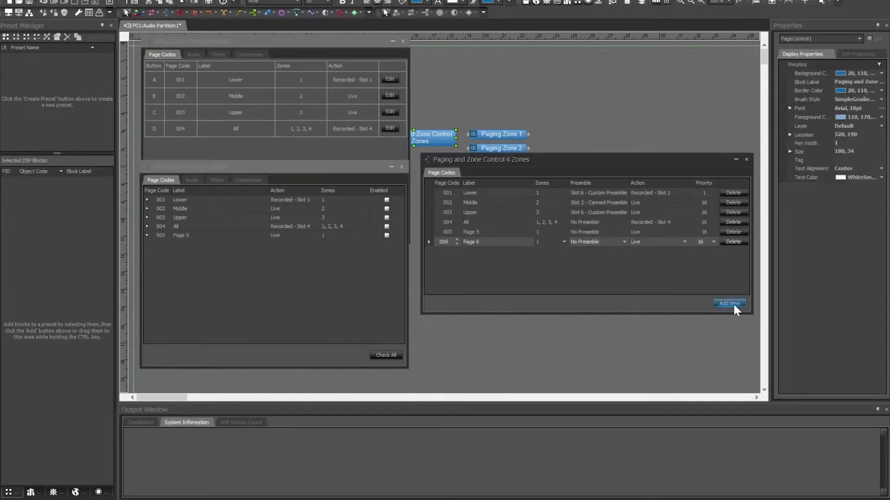
click(729, 303)
click(729, 303)
click(728, 303)
click(729, 303)
Enable page code 007 on the NPX H1100 paging station.
click(328, 277)
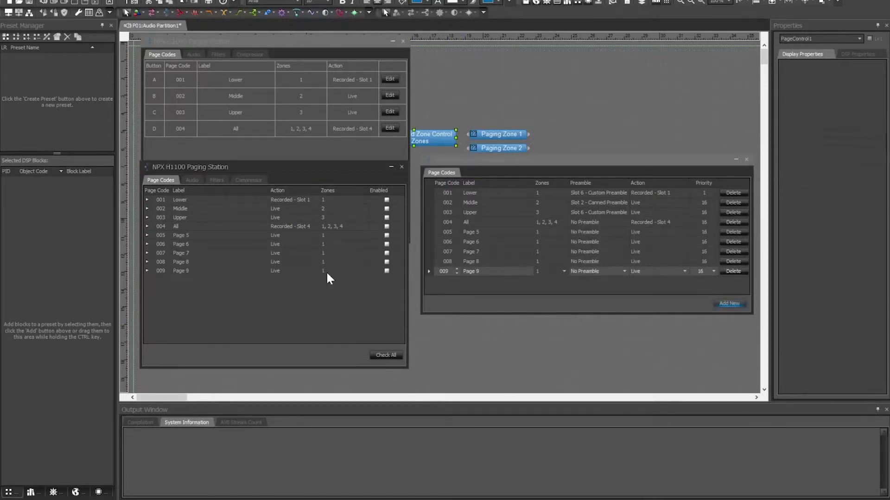
click(370, 227)
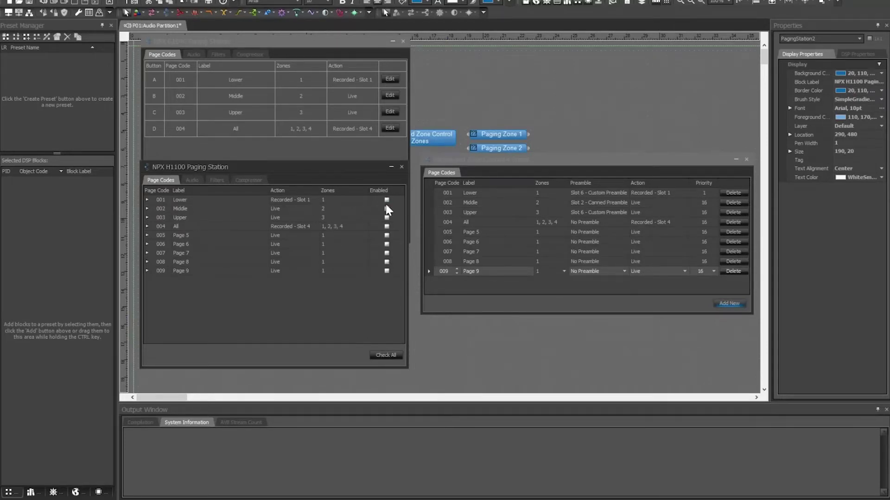
click(387, 254)
click(193, 181)
click(217, 180)
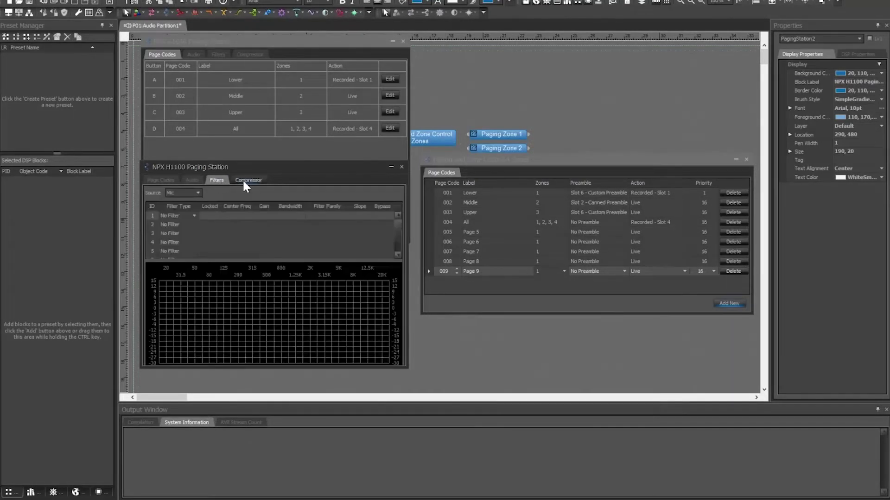
click(244, 181)
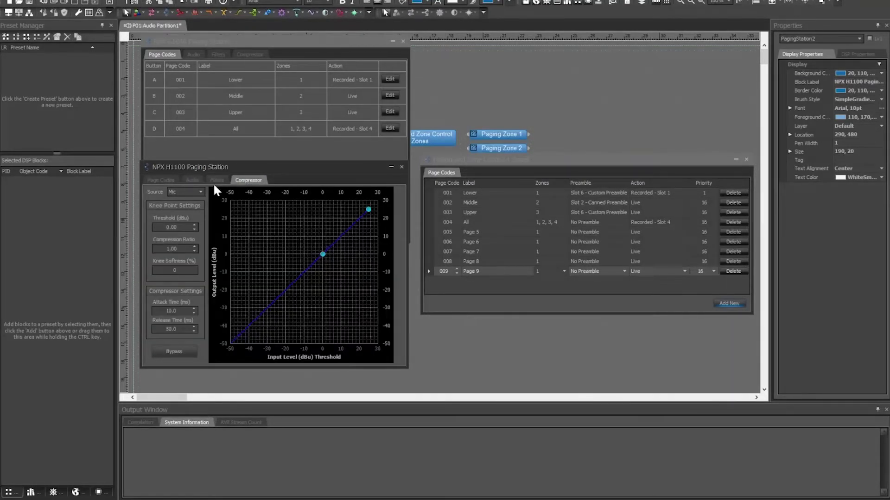
click(163, 179)
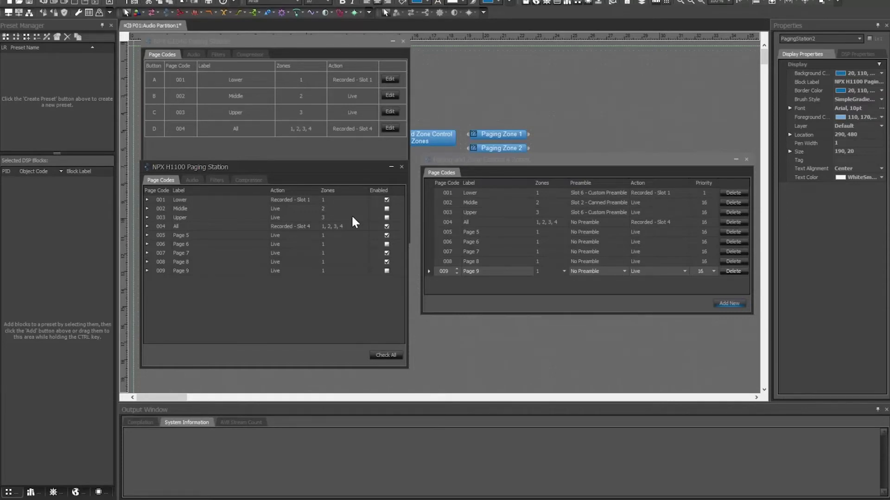
Review page code 001's Action choices, then bring the G1040 station window forward.
click(660, 192)
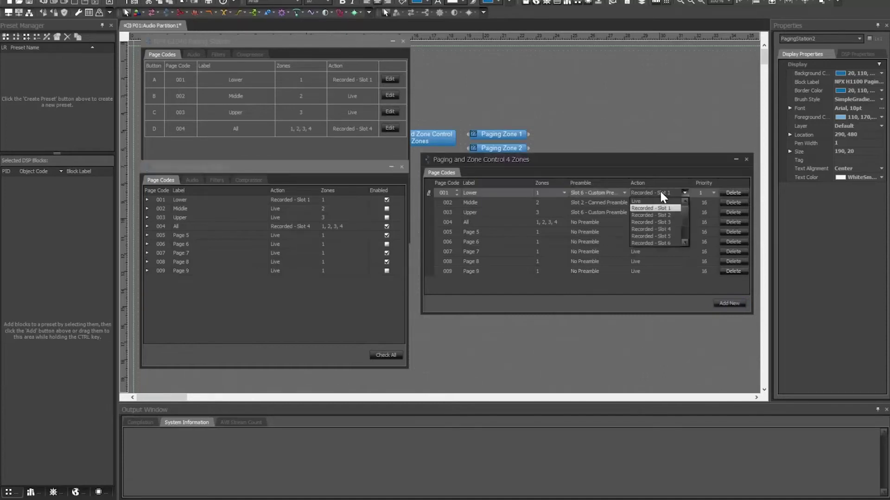
click(654, 193)
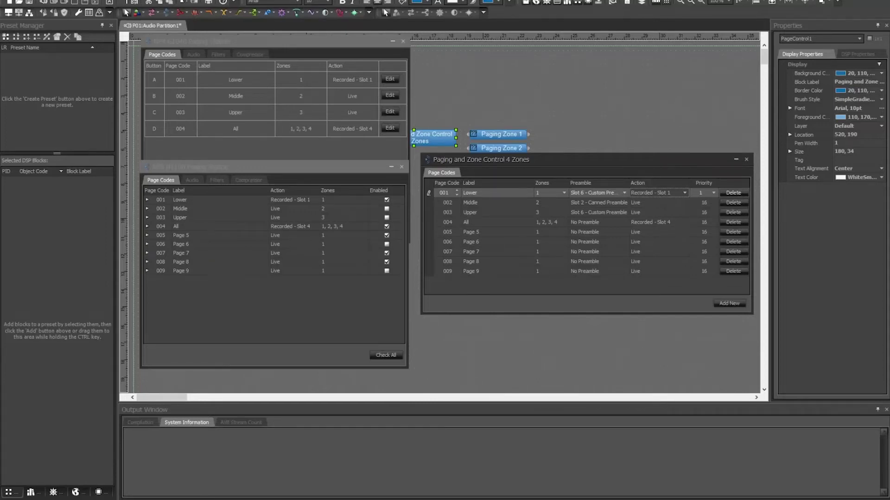
click(220, 38)
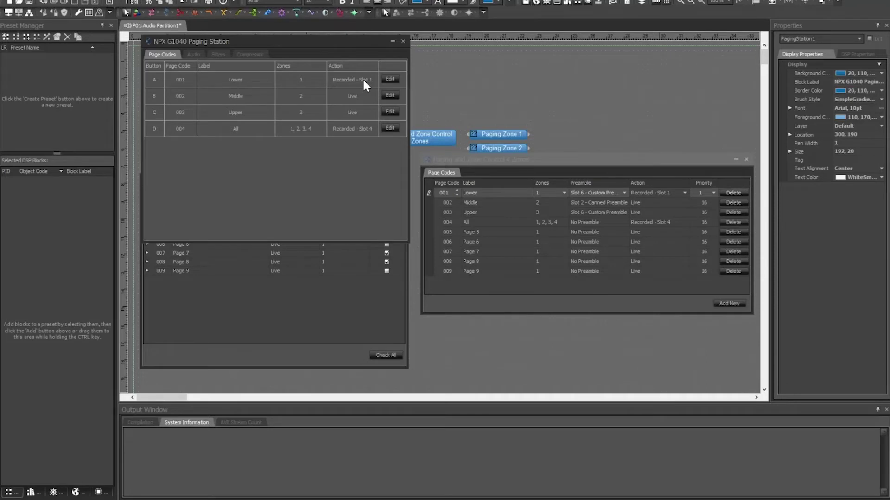
Close the H1100, G1040 and zone control Page Codes windows, leaving only the canvas blocks.
click(333, 313)
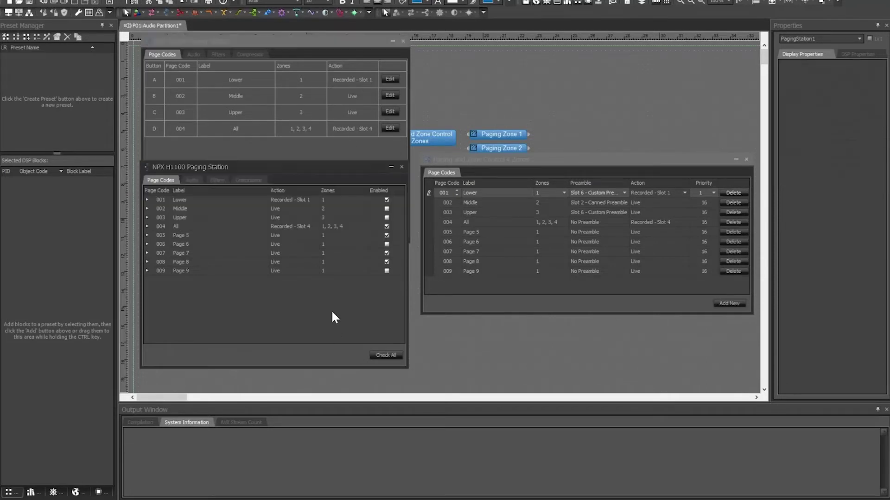
click(278, 182)
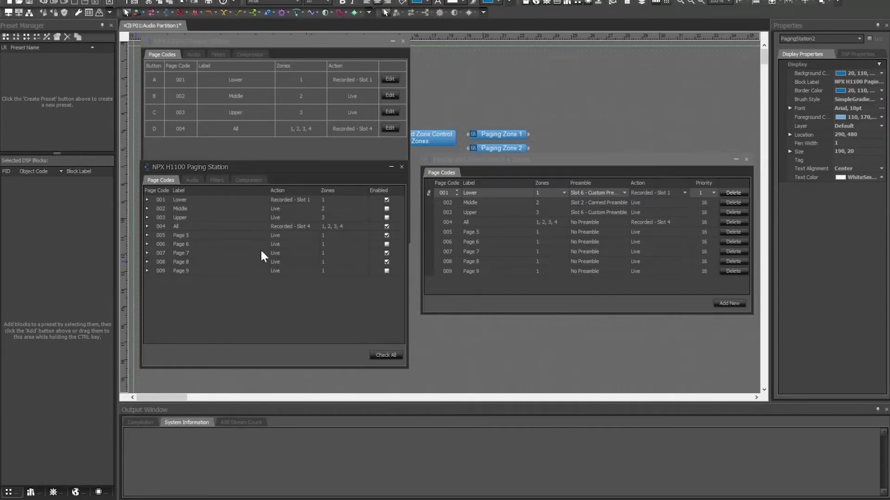
click(402, 167)
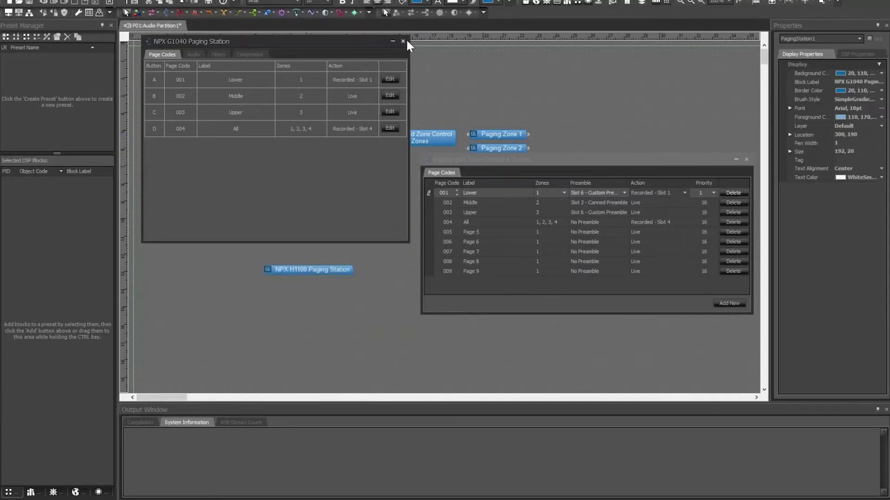
click(402, 41)
click(746, 159)
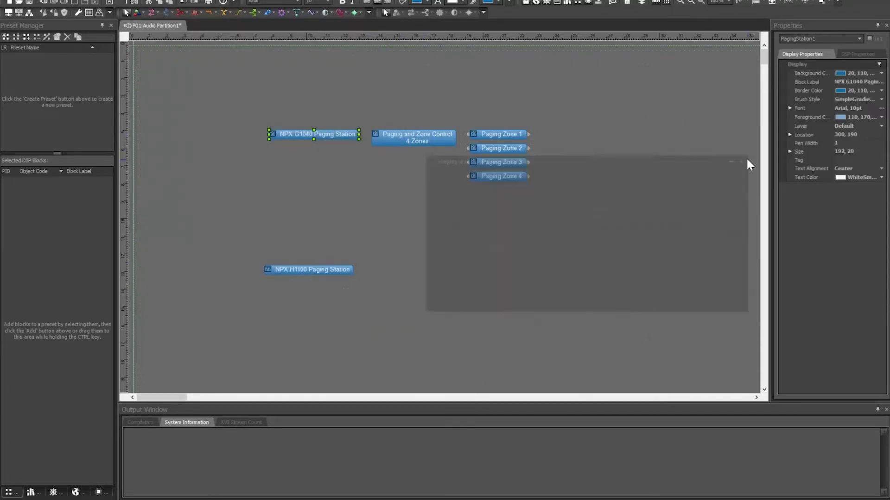
Inspect Paging Zone 1's ducking and level controls, close them, and move the block upward.
click(498, 132)
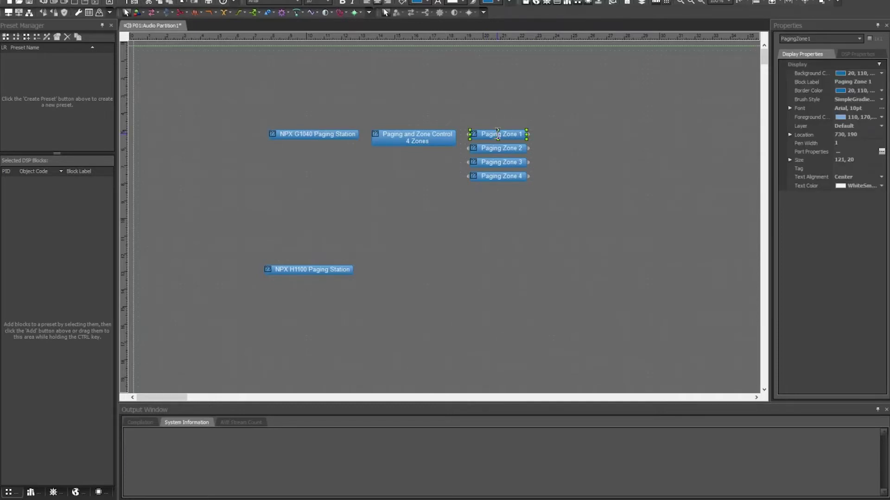
double_click(502, 135)
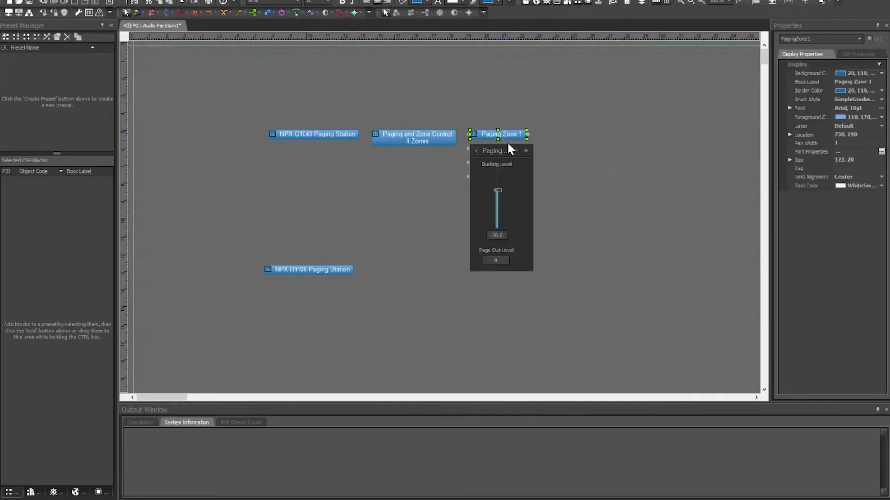
drag(491, 151, 581, 105)
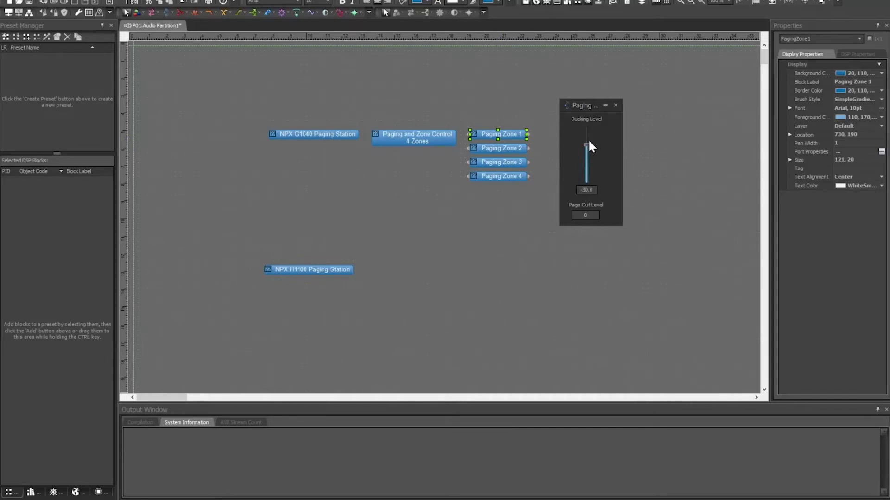
drag(468, 135, 469, 142)
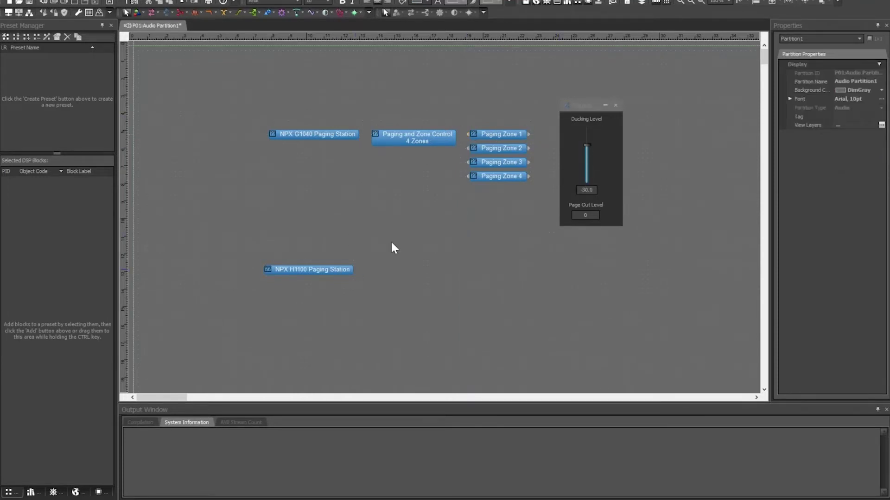
click(615, 105)
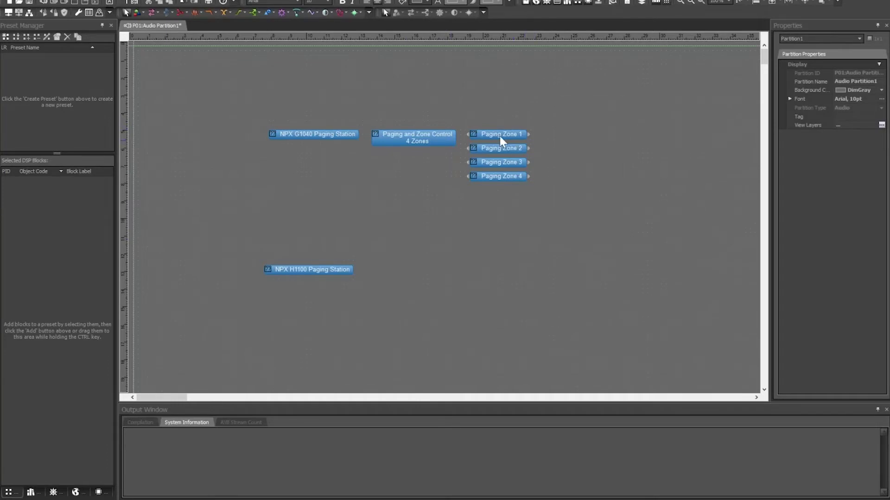
drag(499, 135, 500, 110)
right_click(500, 110)
Reinitialize the upper zone block with Zone Number 2.
click(569, 122)
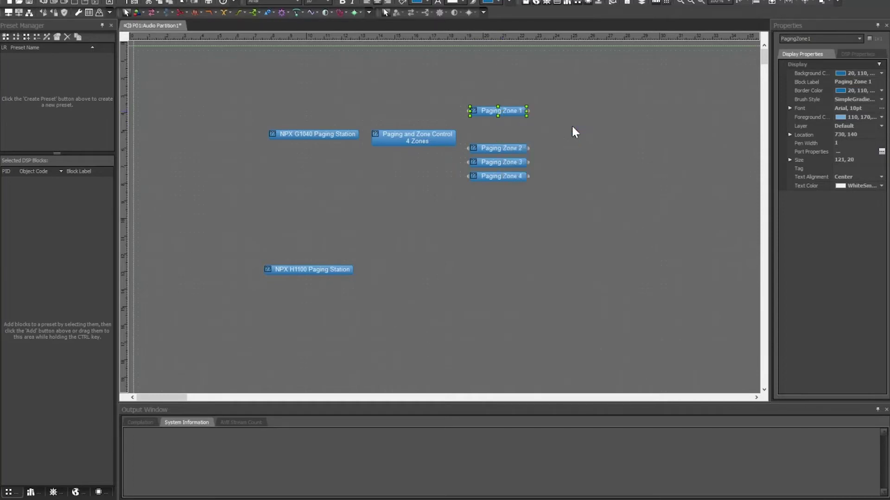
drag(550, 116, 628, 112)
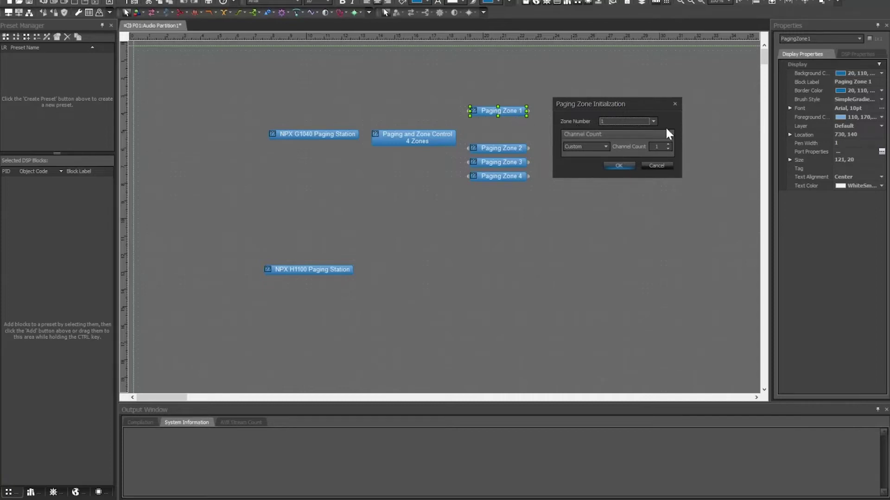
click(652, 120)
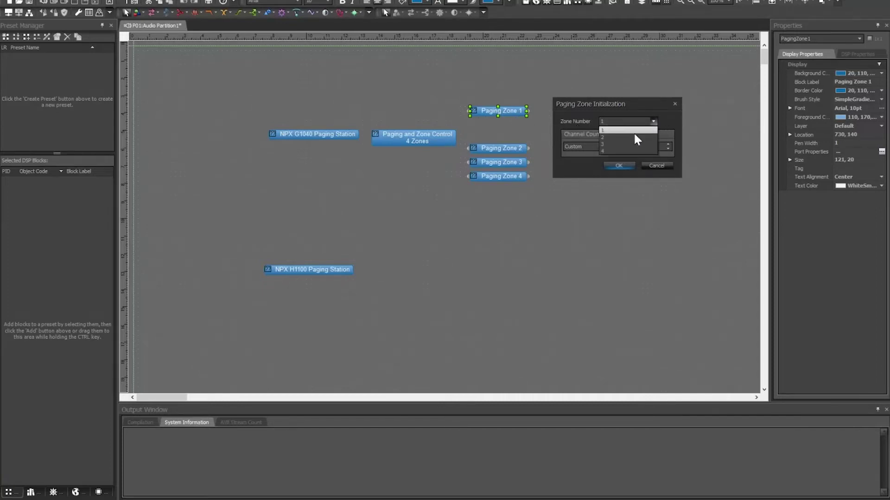
click(630, 134)
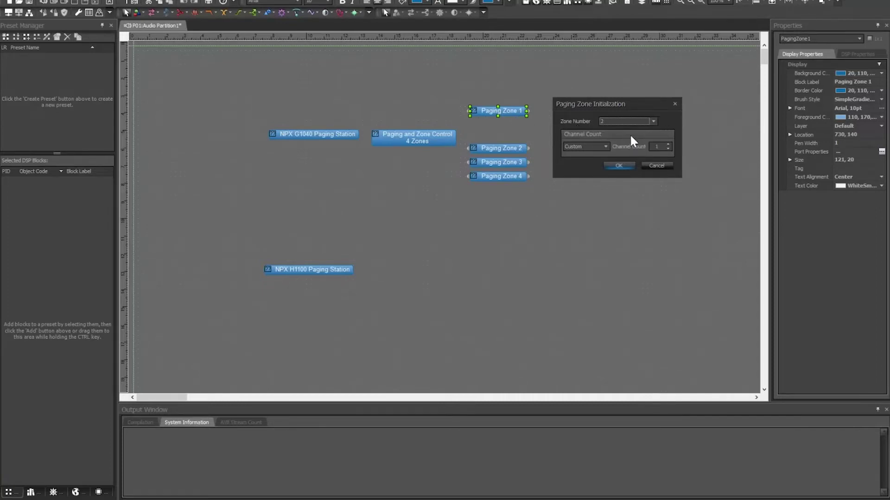
click(616, 166)
Move the extra Paging Zone 2 block above the other zones.
click(494, 110)
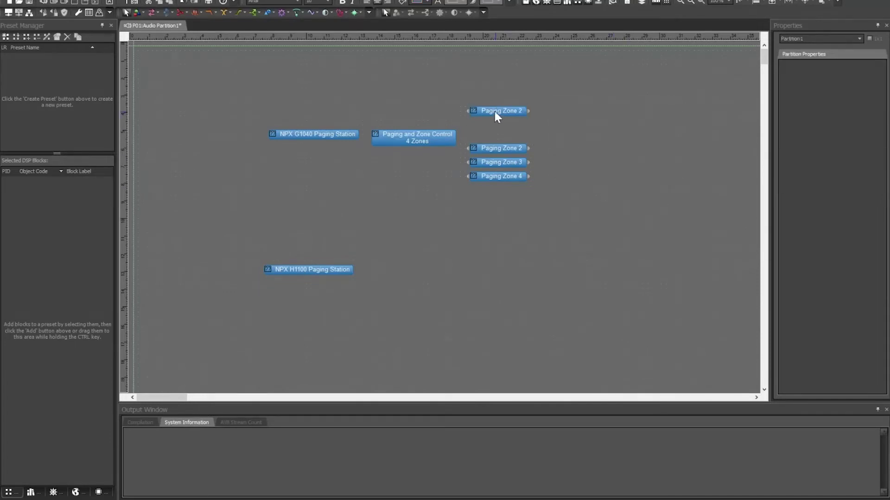
click(493, 148)
drag(493, 110, 499, 137)
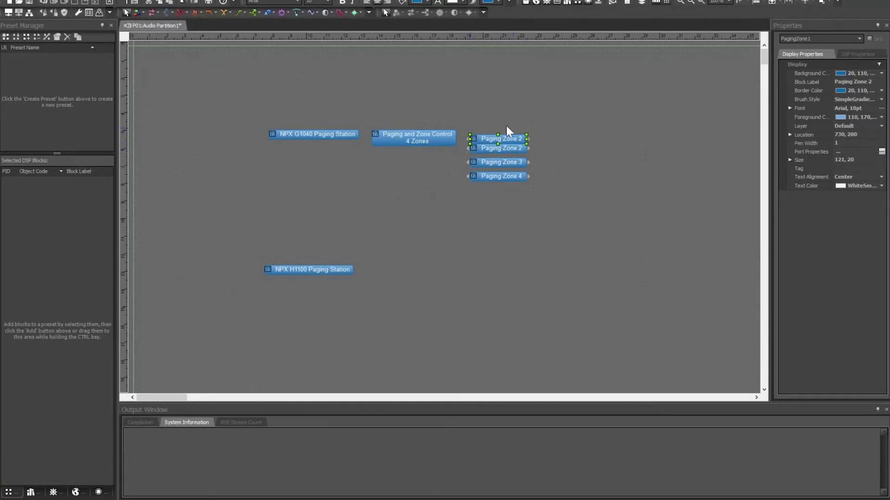
click(540, 141)
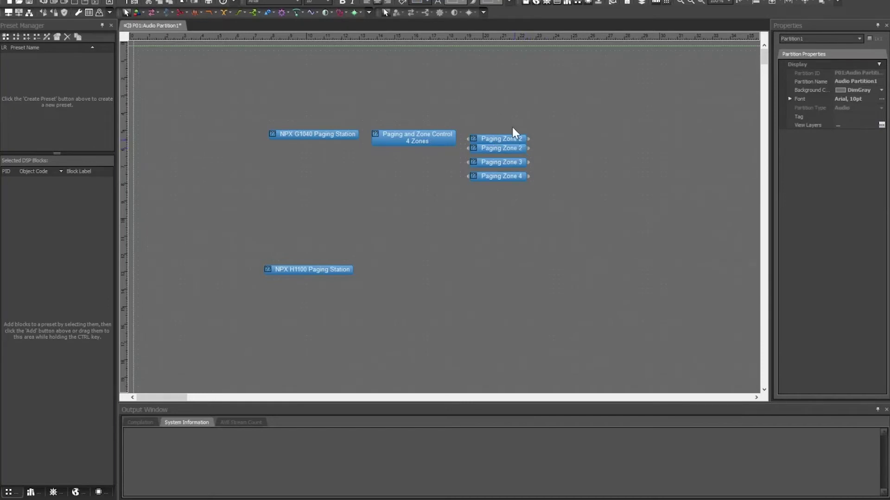
drag(511, 138, 512, 120)
Reinitialize the moved block as Paging Zone 1 with Channel Count 4.
right_click(512, 121)
click(551, 133)
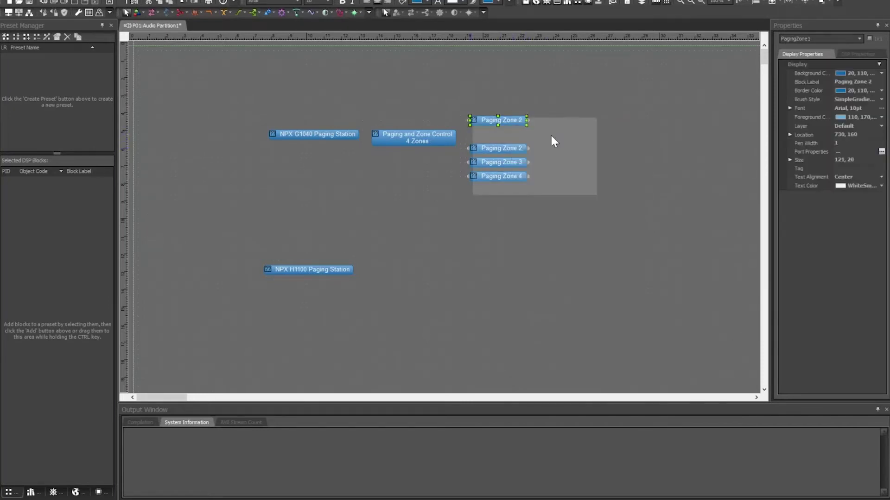
click(543, 139)
click(528, 143)
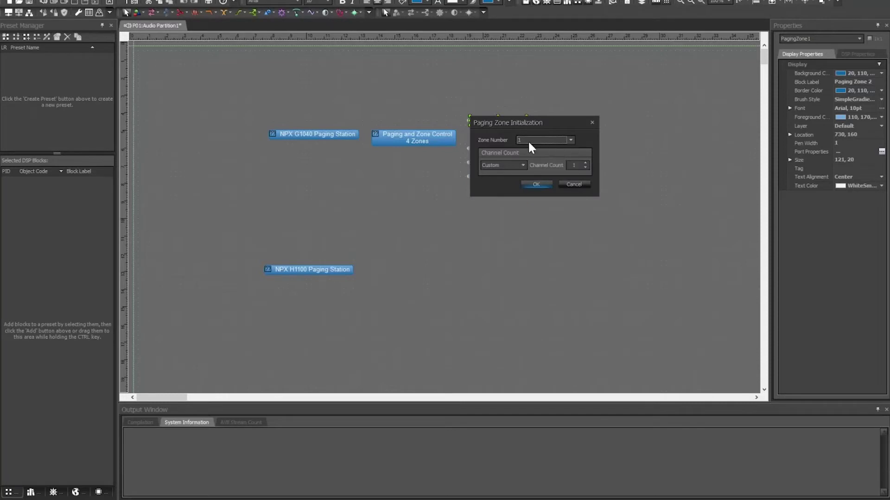
click(583, 164)
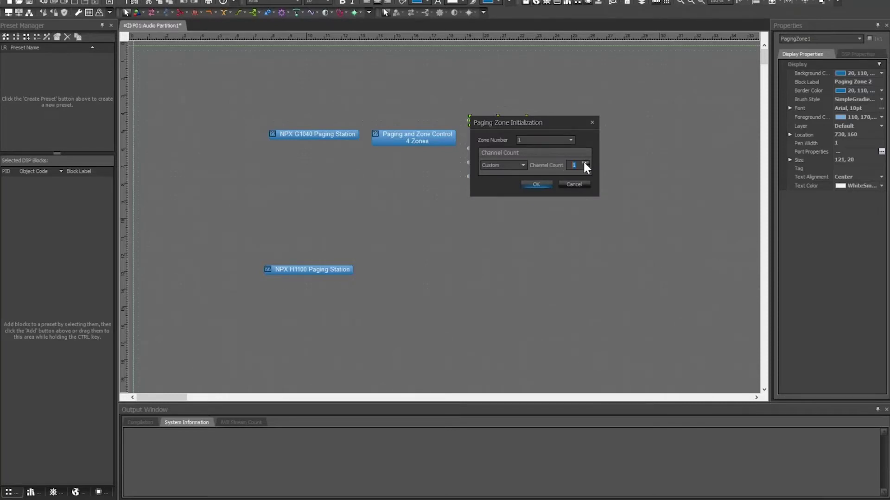
click(536, 184)
click(620, 160)
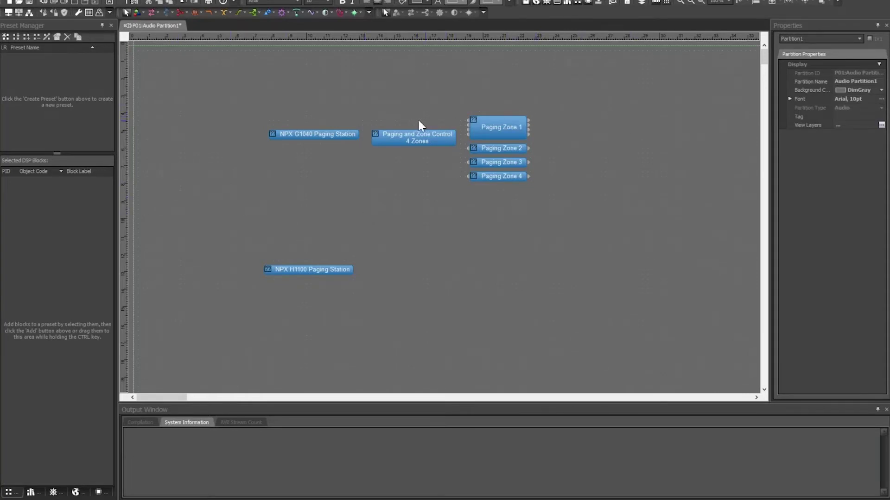
Move the NPX H1100 block directly below the G1040, then reopen the G1040 page-code window.
click(312, 269)
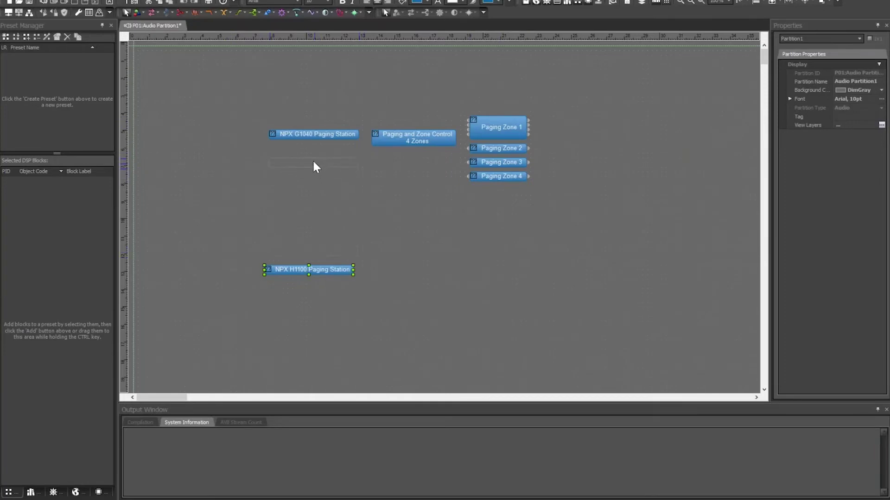
drag(314, 163, 335, 178)
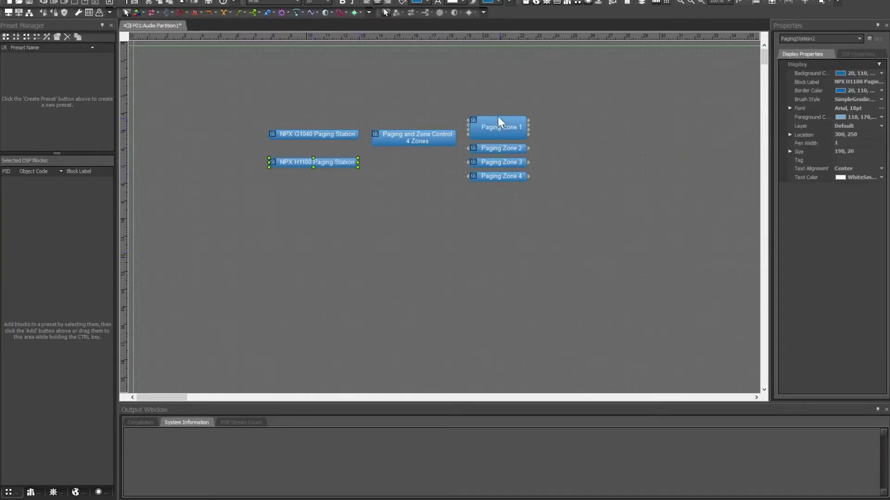
double_click(332, 134)
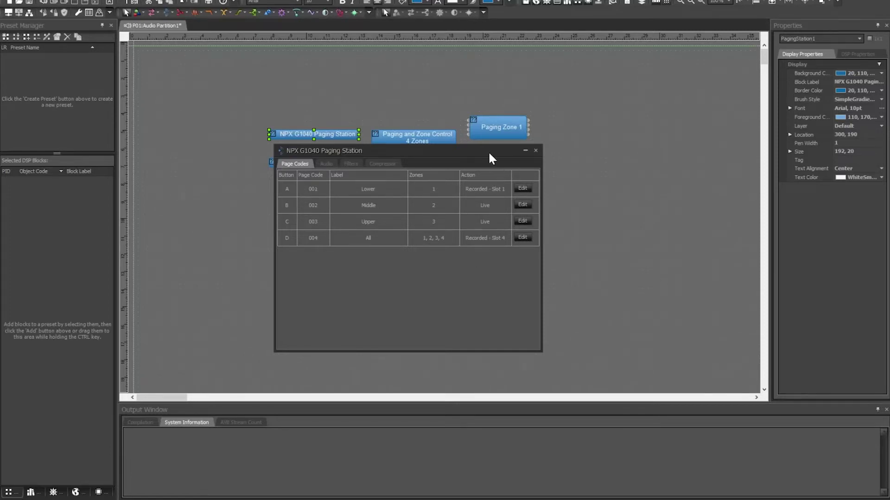
Create Preset1001 from the NPX G1040 station and pick PagingStation1's attributes to store.
drag(490, 154, 605, 172)
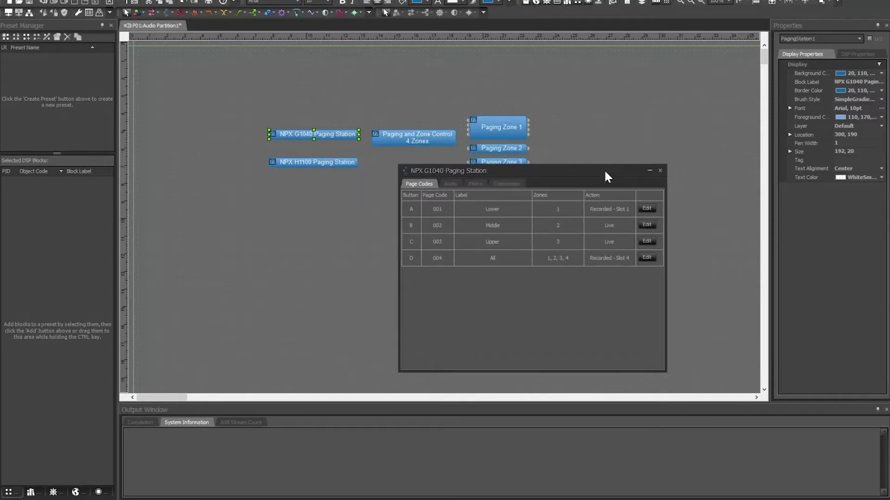
right_click(331, 135)
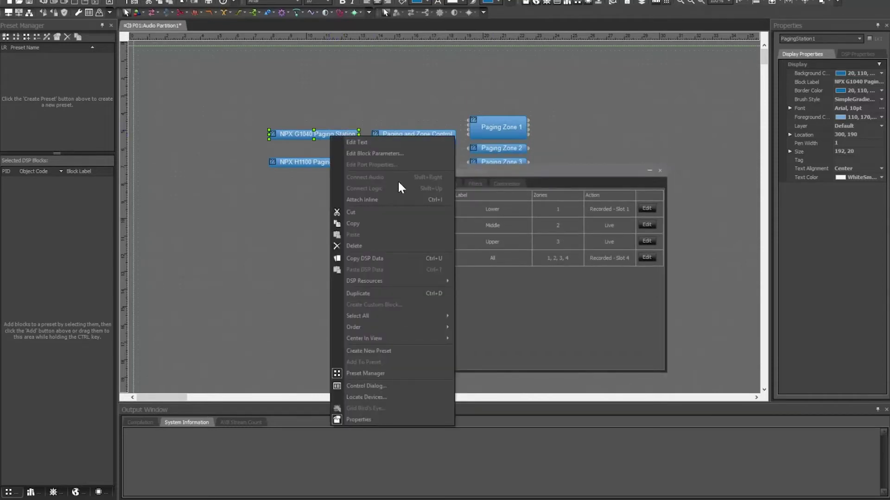
click(368, 351)
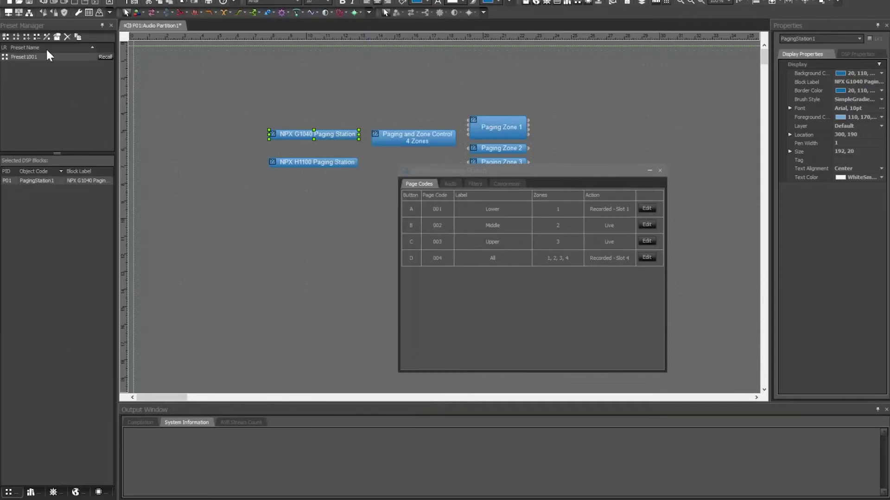
click(40, 181)
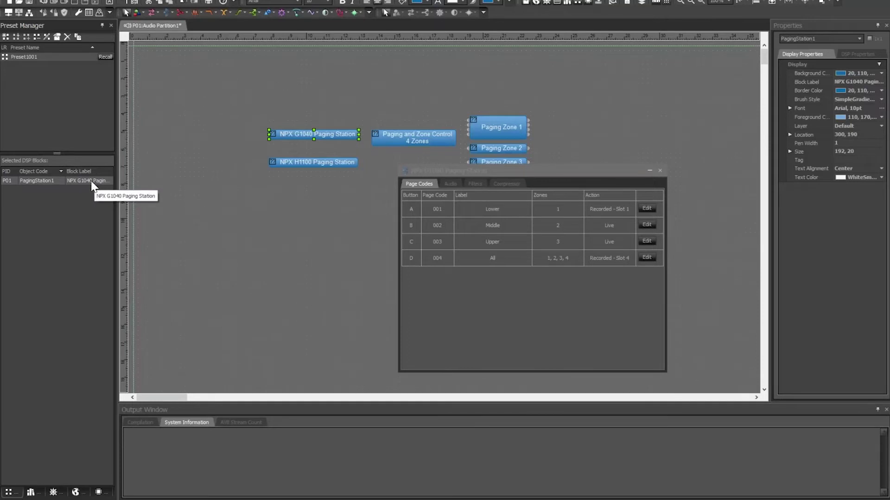
click(45, 36)
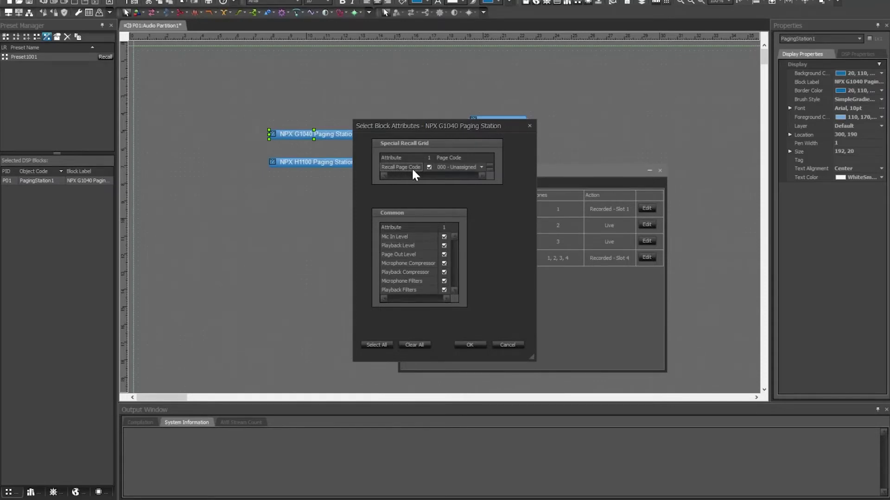
Set Preset1001's Recall Page Code to 004 - All and confirm the block attributes.
click(480, 166)
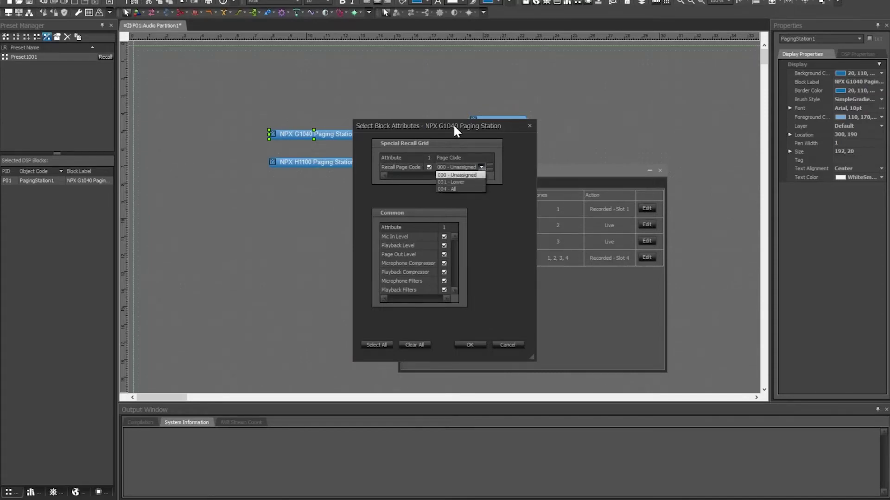
drag(453, 124, 291, 121)
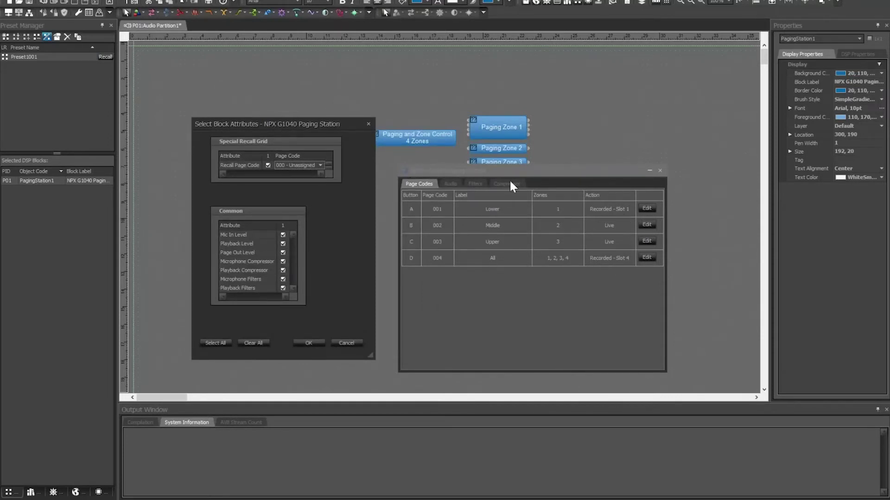
click(293, 163)
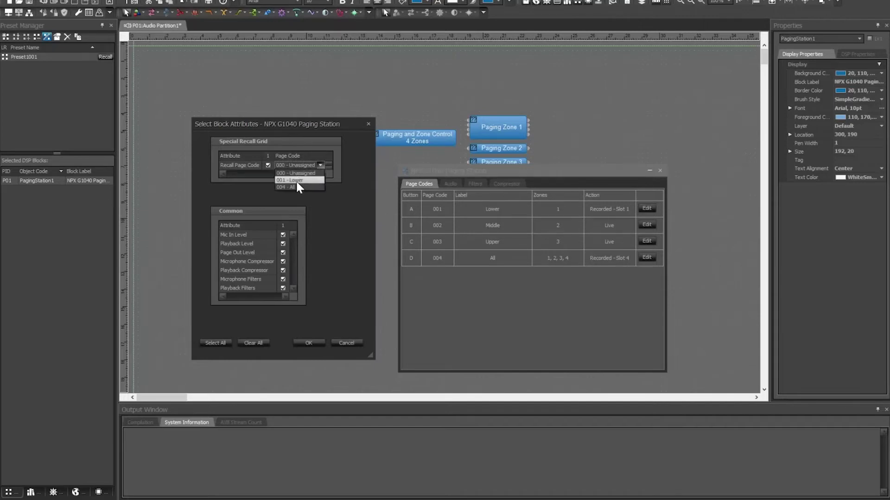
click(297, 186)
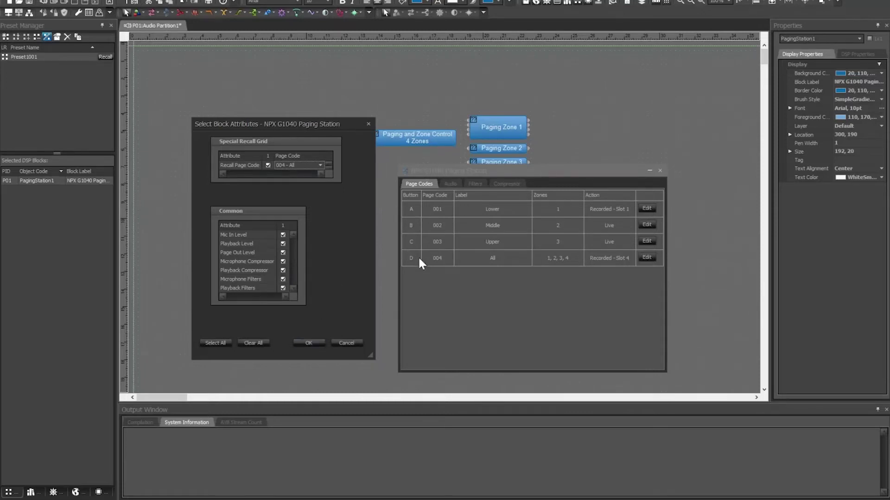
click(320, 345)
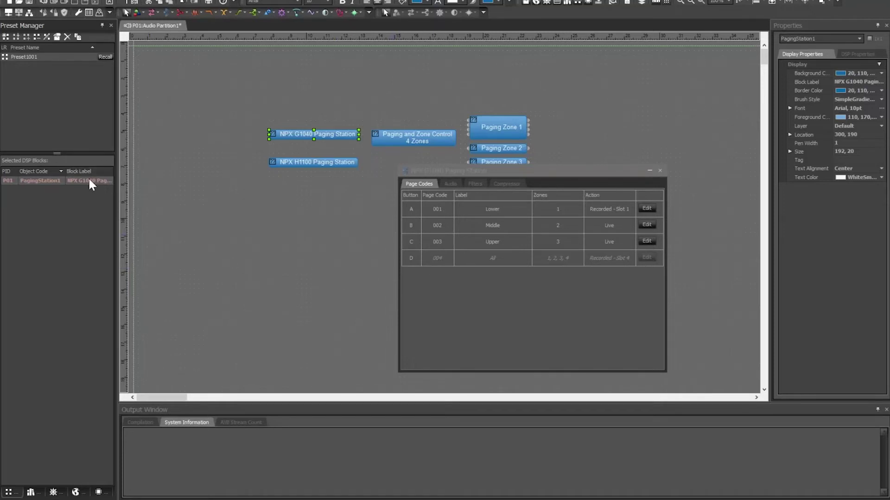
Check the locked page code 004, then close the paging editor and G1040 Page Codes window.
double_click(430, 137)
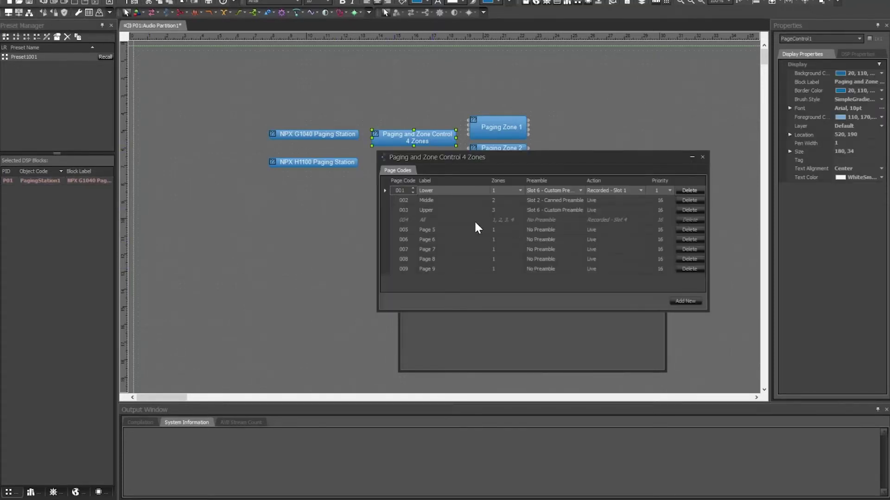
mouse_move(434, 221)
click(409, 221)
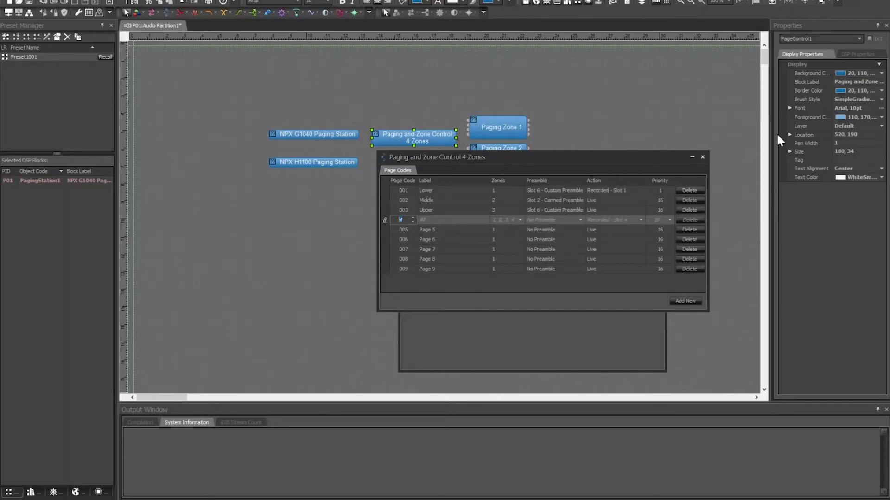
click(702, 157)
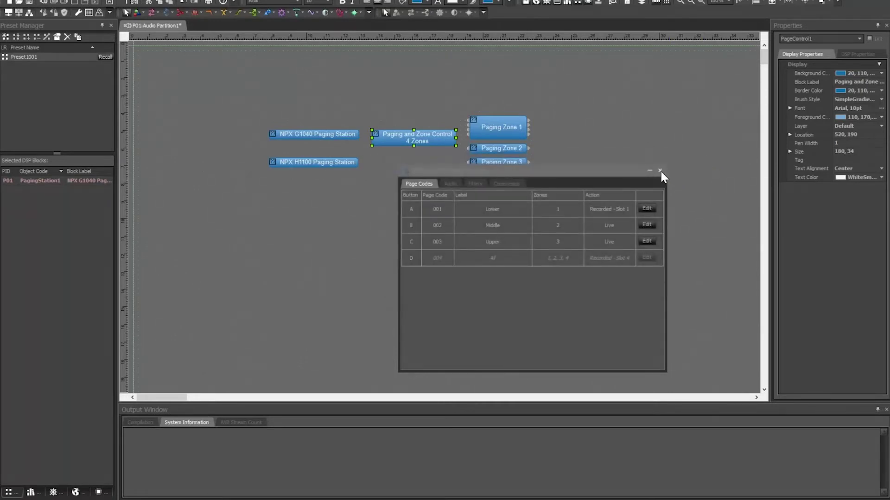
click(660, 170)
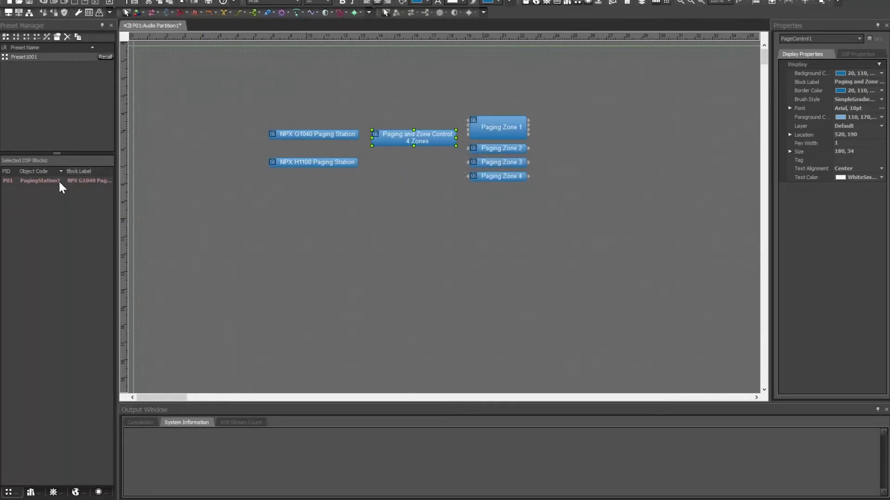
click(58, 180)
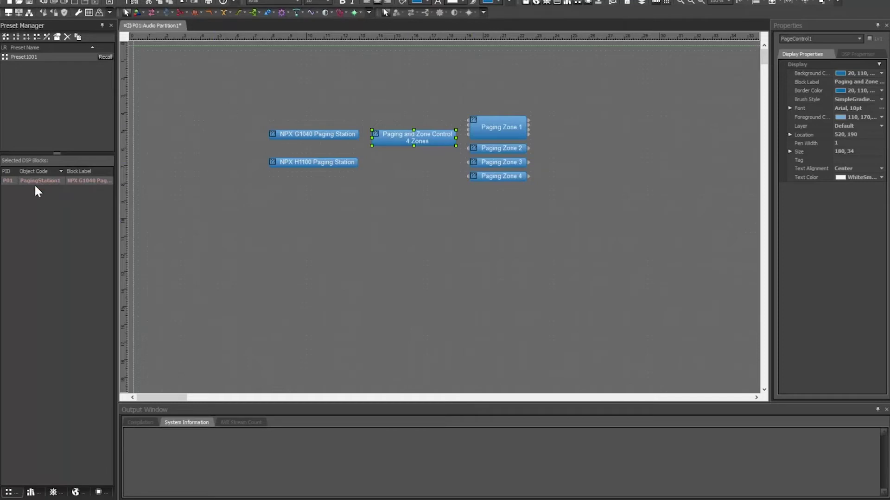
Place a Preset Button below the paging stations and assign it to recall Preset1001.
click(286, 13)
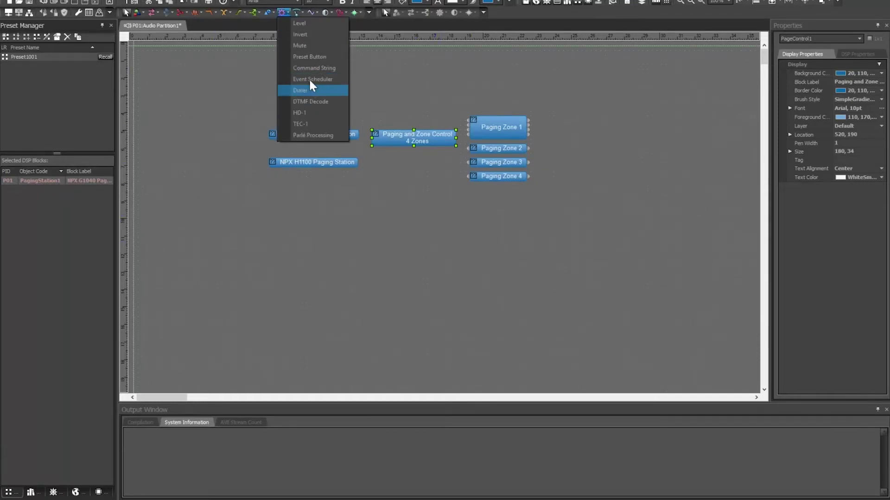
click(311, 57)
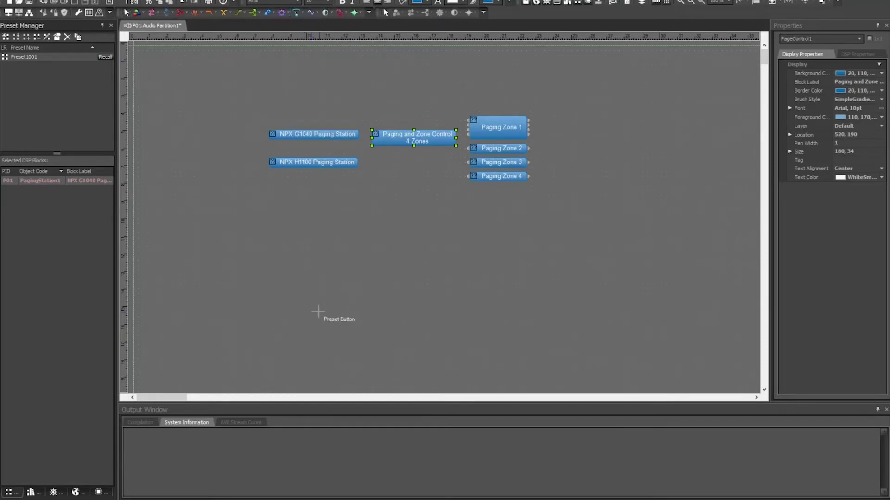
click(318, 311)
key(Return)
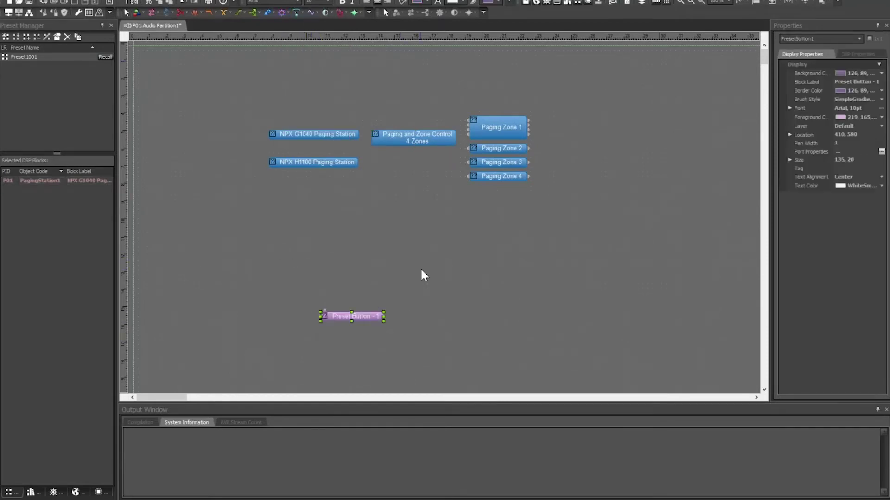
double_click(353, 316)
click(411, 351)
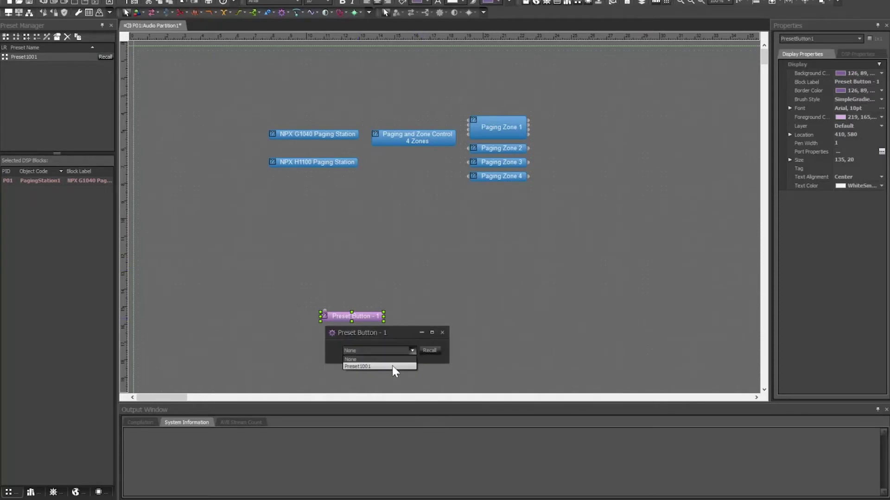
click(393, 367)
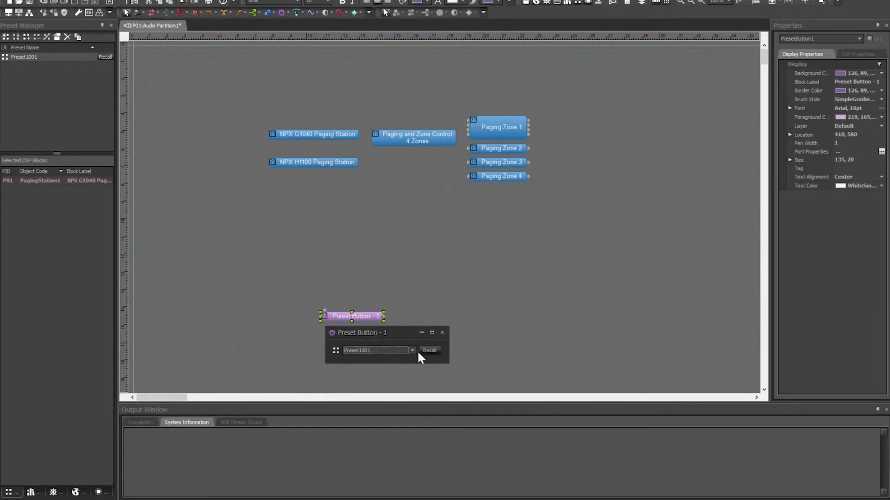
click(442, 333)
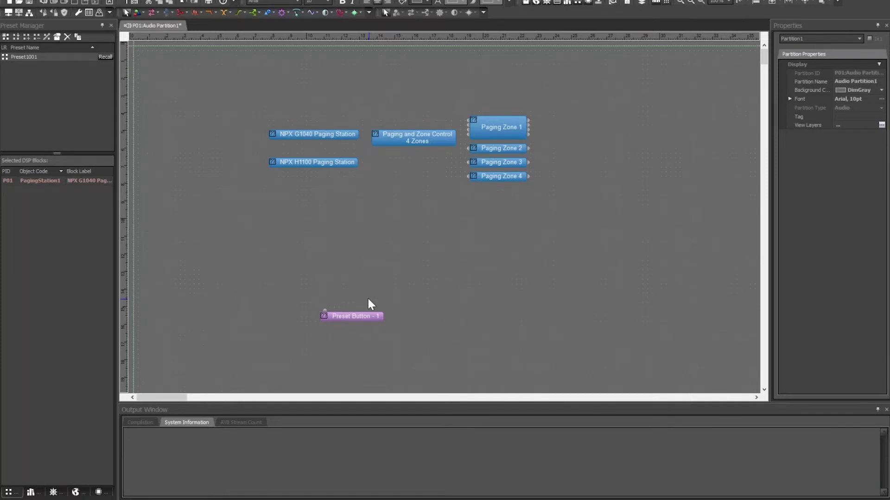
Add an Event Scheduler beside the Preset Button and save its web-schedulable preset selection.
click(287, 11)
click(327, 80)
click(461, 256)
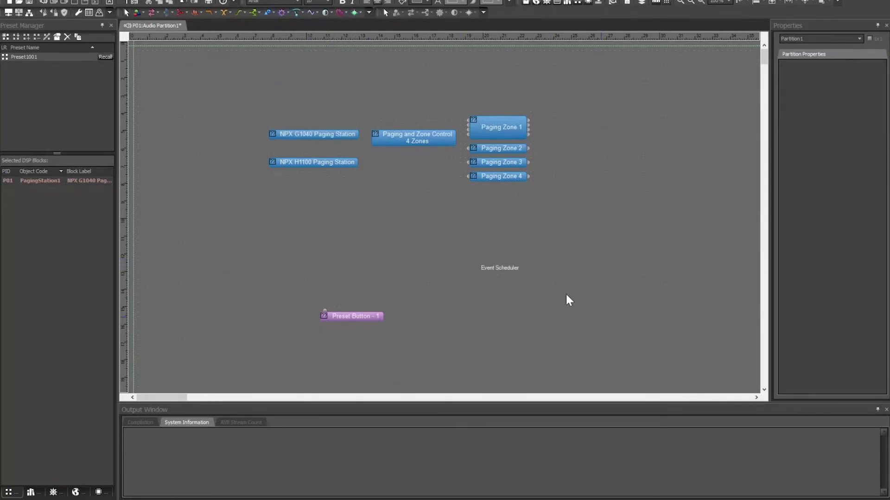
click(490, 276)
double_click(492, 263)
drag(557, 249, 510, 281)
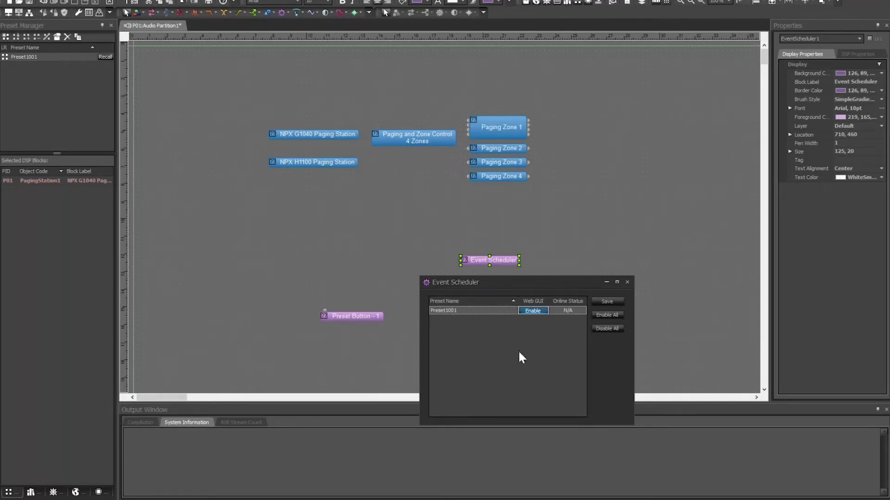
click(627, 282)
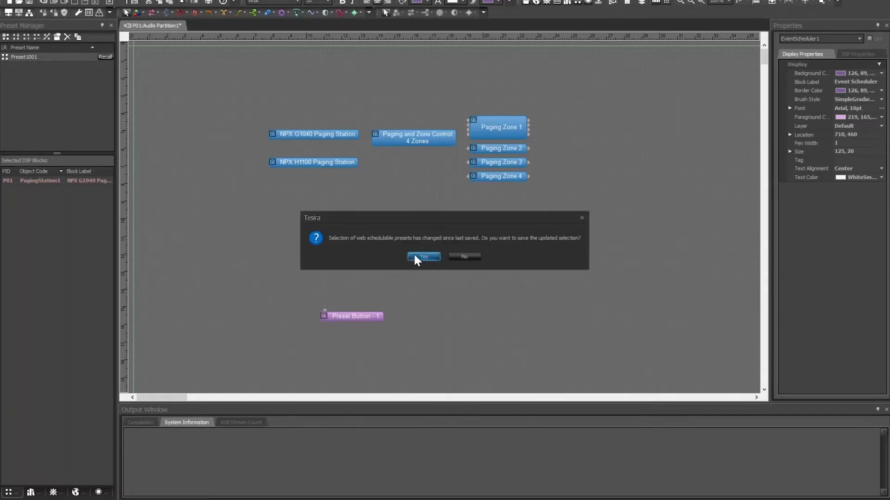
click(414, 256)
click(491, 278)
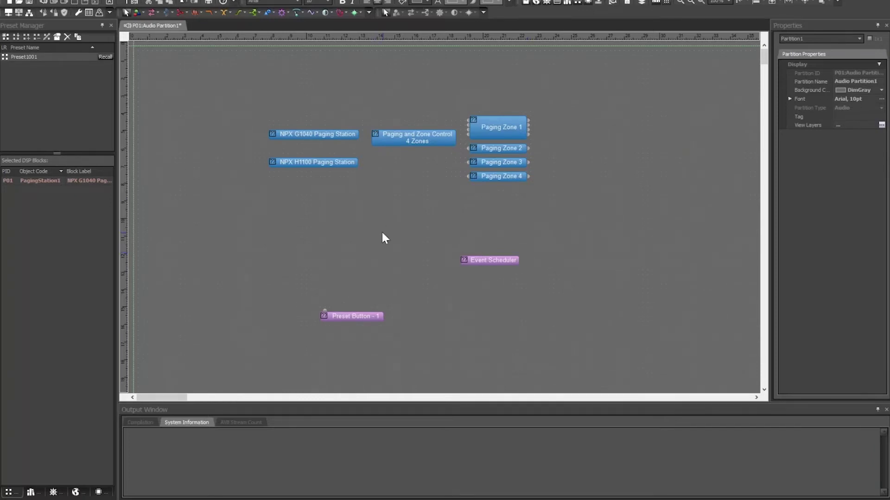
Review the paging control's page codes and block parameters unchanged, then delete the old paging blocks.
double_click(397, 135)
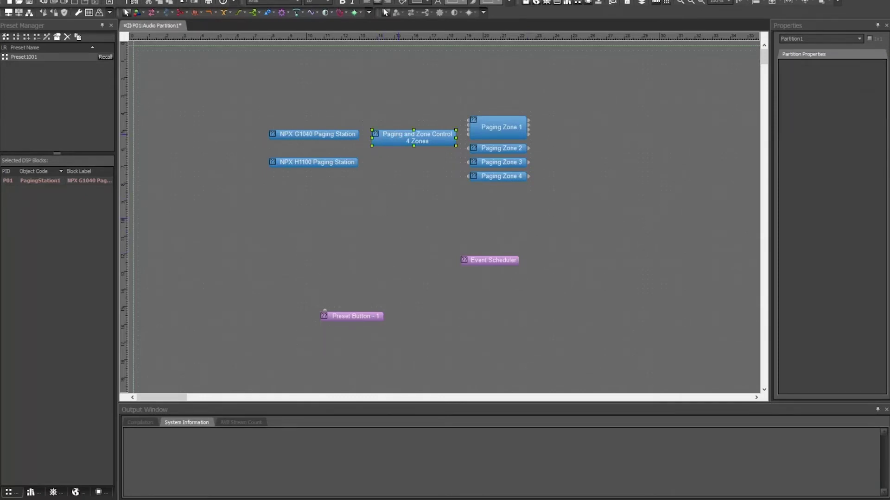
click(702, 157)
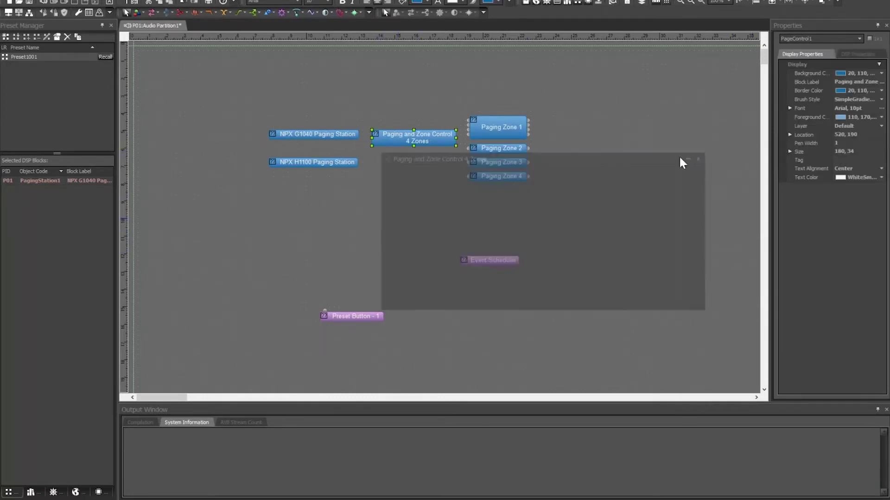
right_click(392, 135)
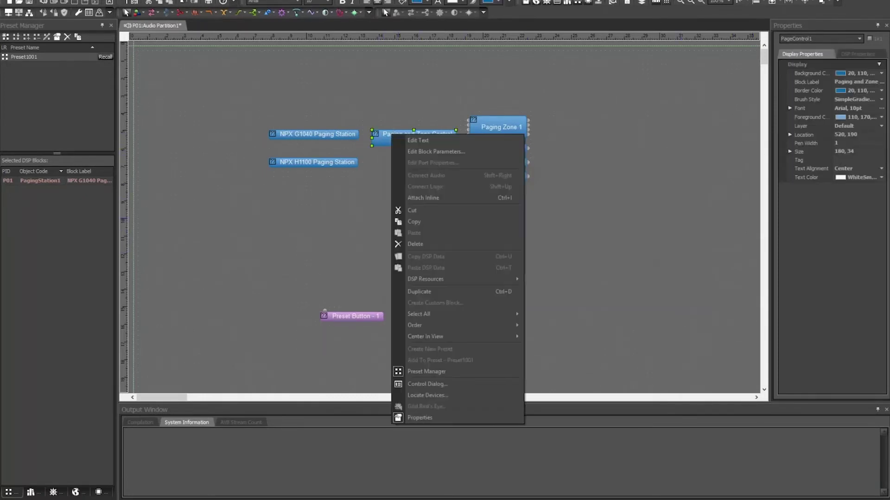
click(418, 150)
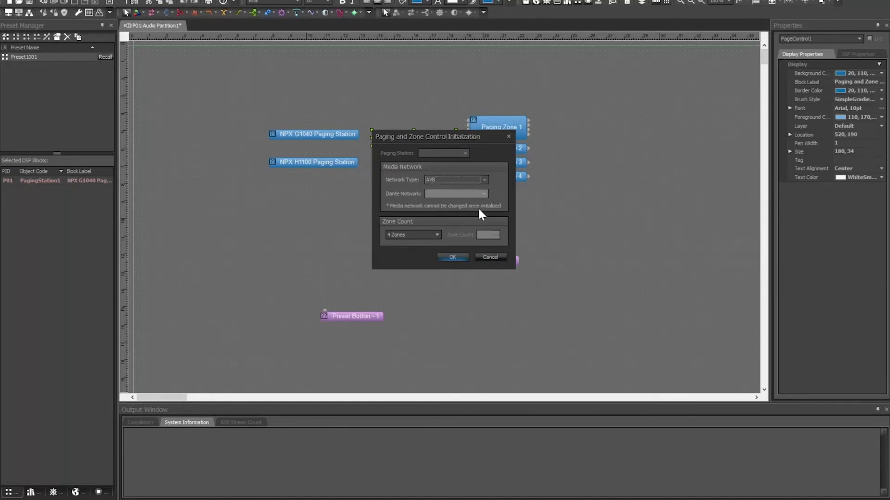
click(485, 255)
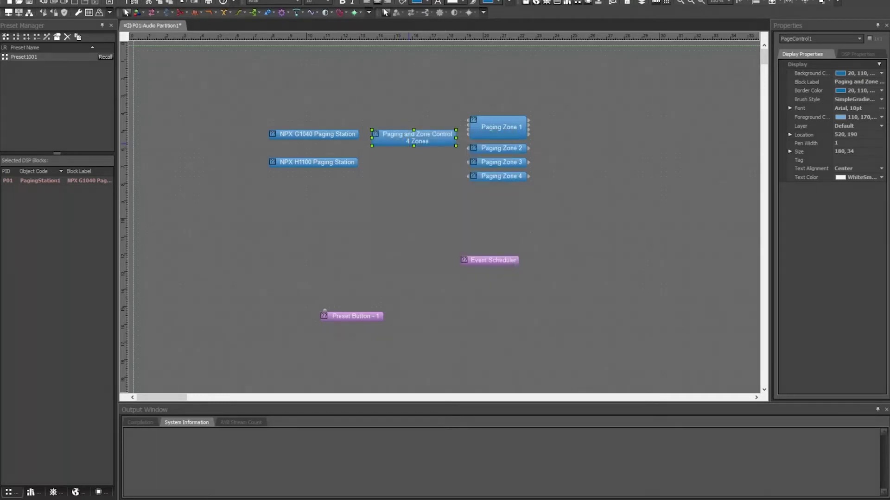
key(Delete)
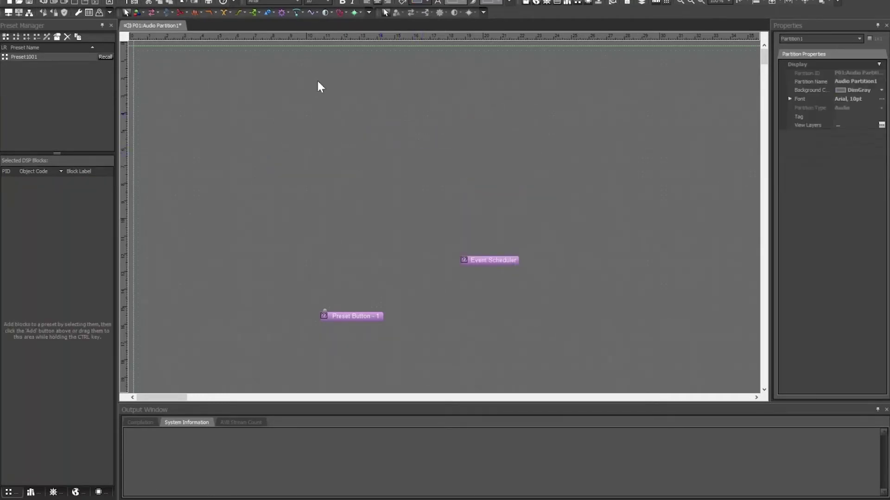
Insert a Dante-networked Paging and Zone Control with G1100 station and four zones, and open its control window.
click(171, 12)
click(193, 25)
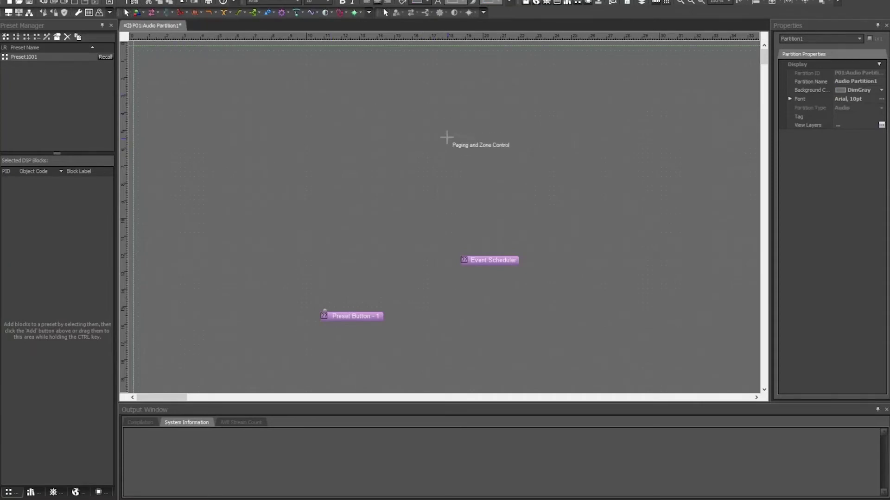
click(445, 139)
click(542, 185)
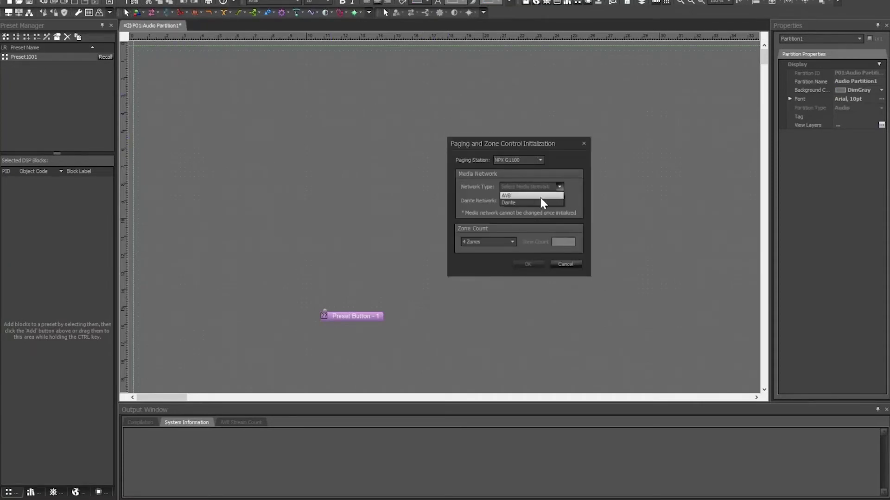
click(540, 201)
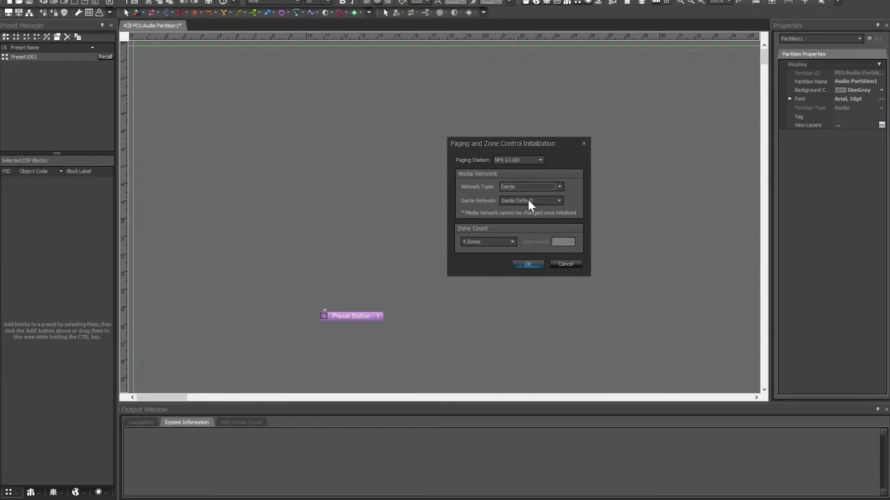
click(526, 264)
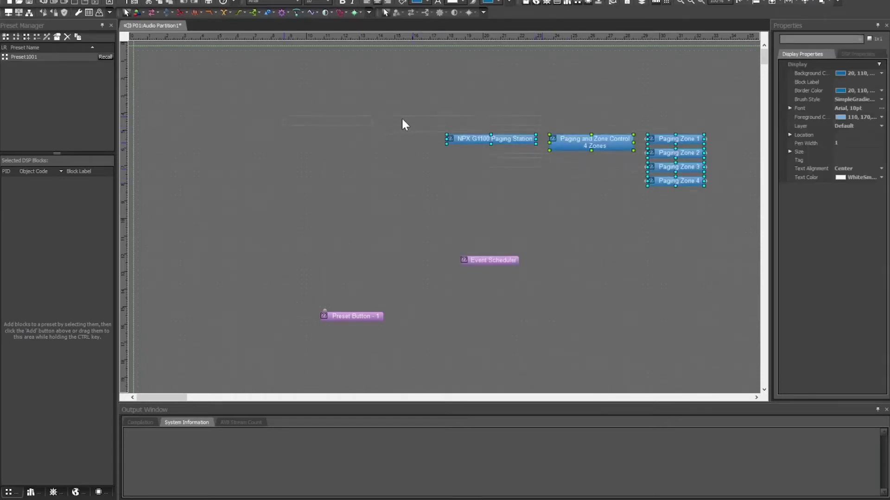
click(424, 169)
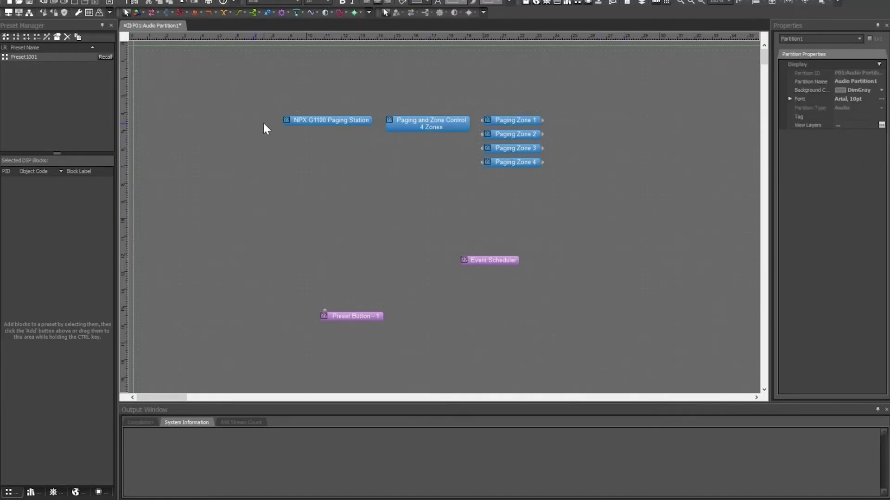
click(429, 127)
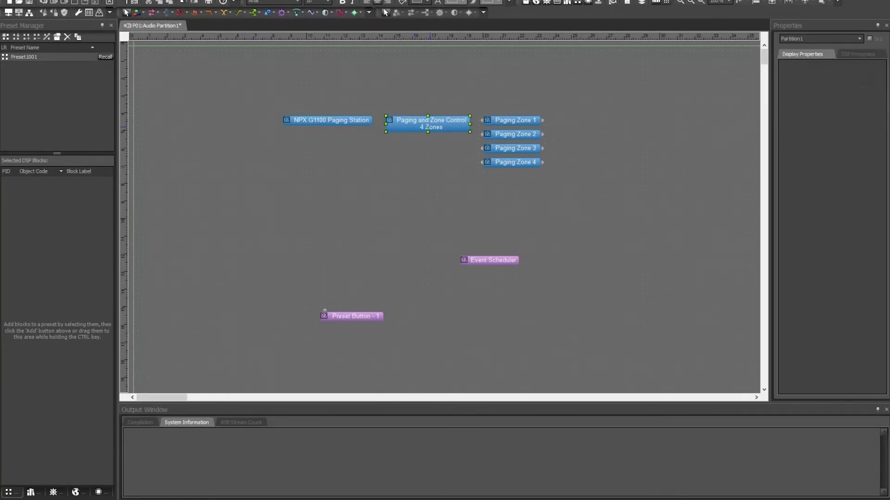
double_click(455, 127)
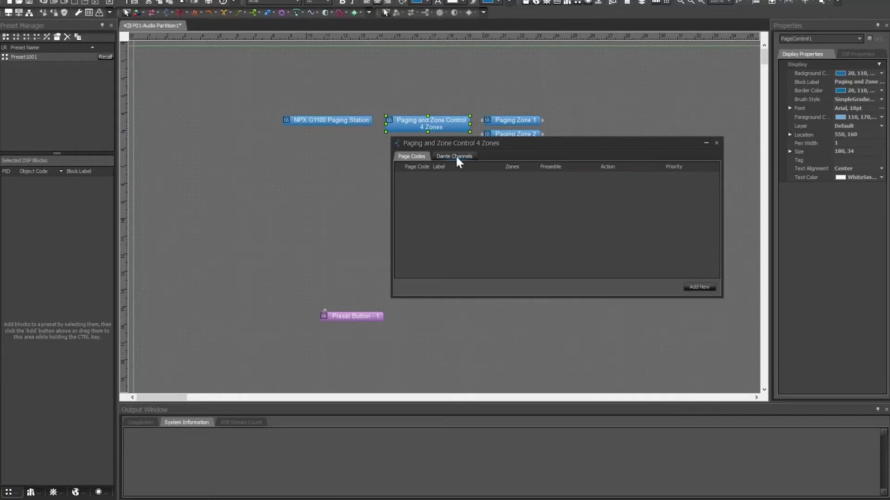
Move the NPX G1100 Paging Station to the top-left and view its Dante channel assignments.
drag(319, 119, 196, 78)
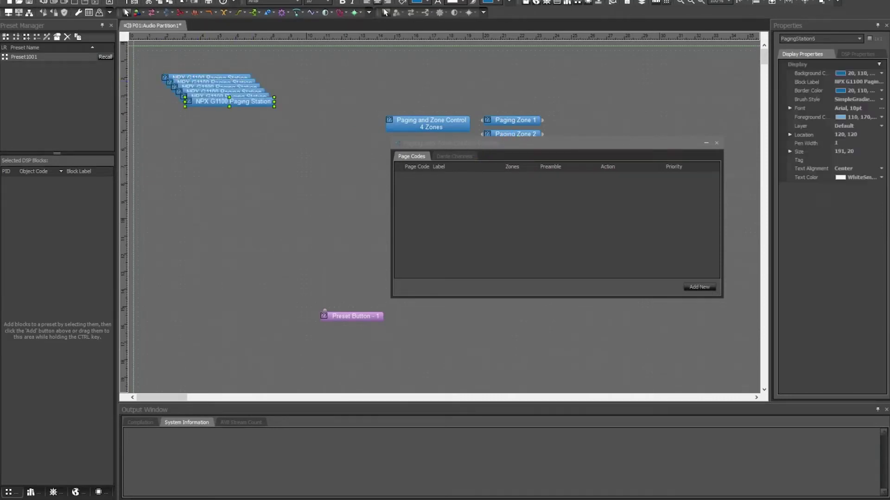
click(453, 159)
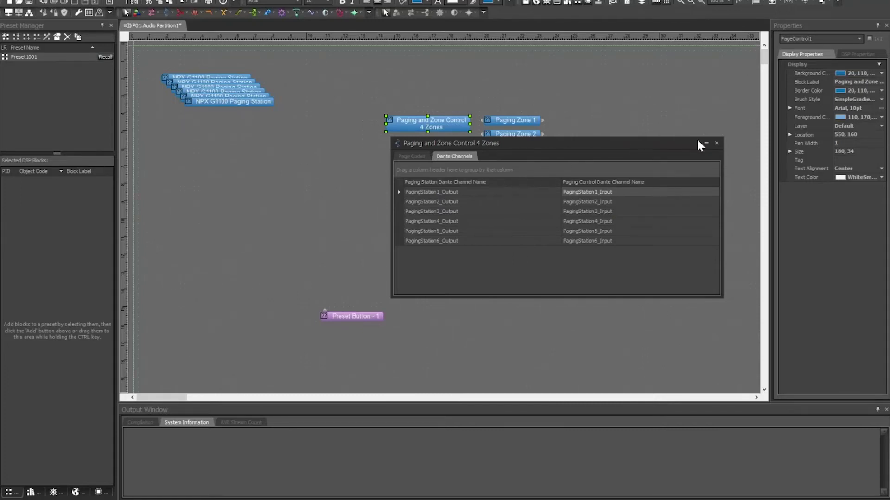
Close the Paging and Zone Control window and deselect the control block.
click(716, 143)
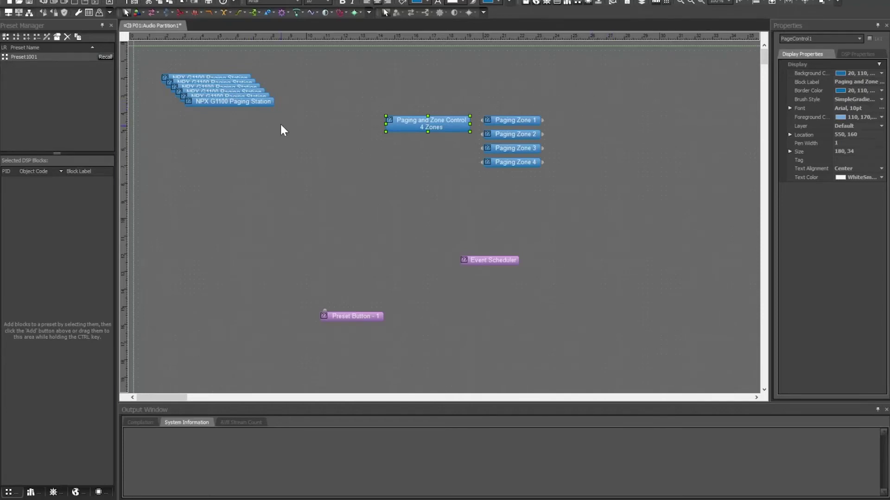
click(349, 173)
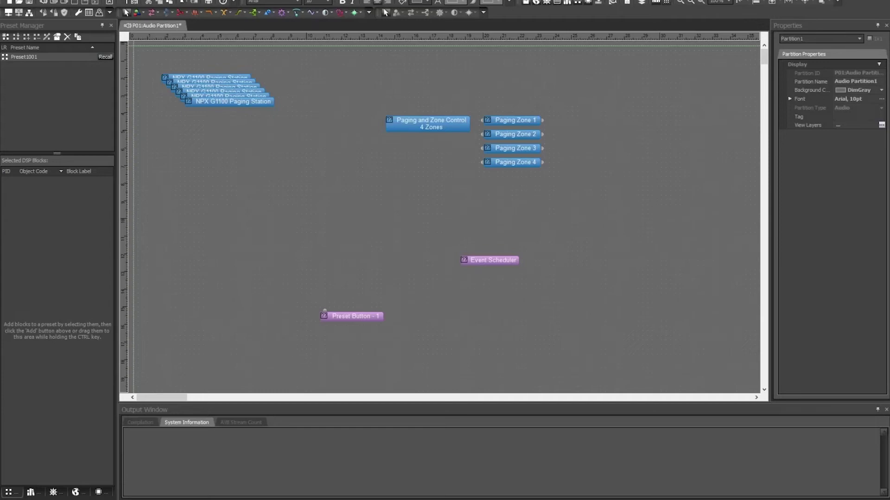
Give Paging Zone 1 a custom 32-channel count and move it right of Zones 2–4.
drag(507, 120, 508, 77)
right_click(508, 78)
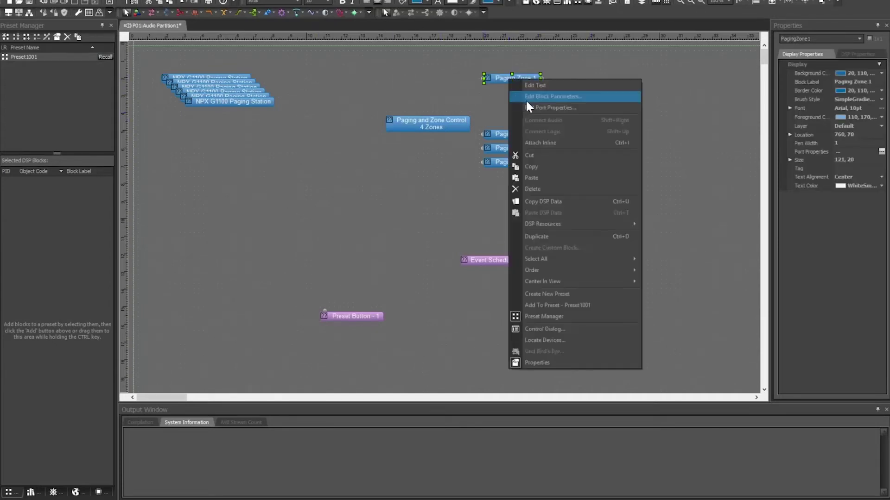
click(526, 98)
click(600, 121)
click(599, 121)
click(599, 121)
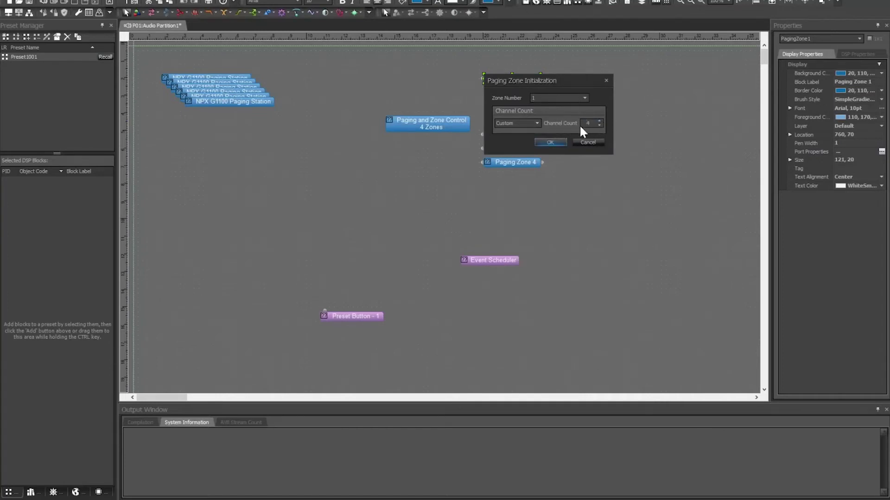
drag(599, 121, 599, 121)
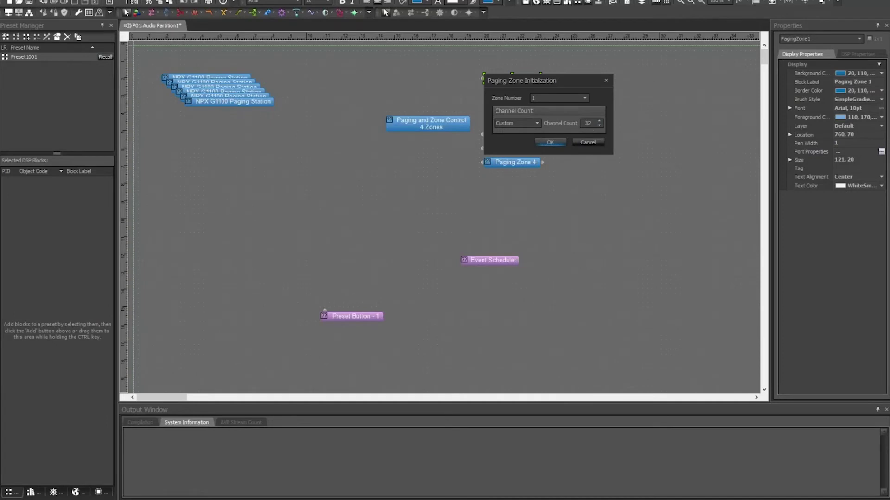
click(559, 141)
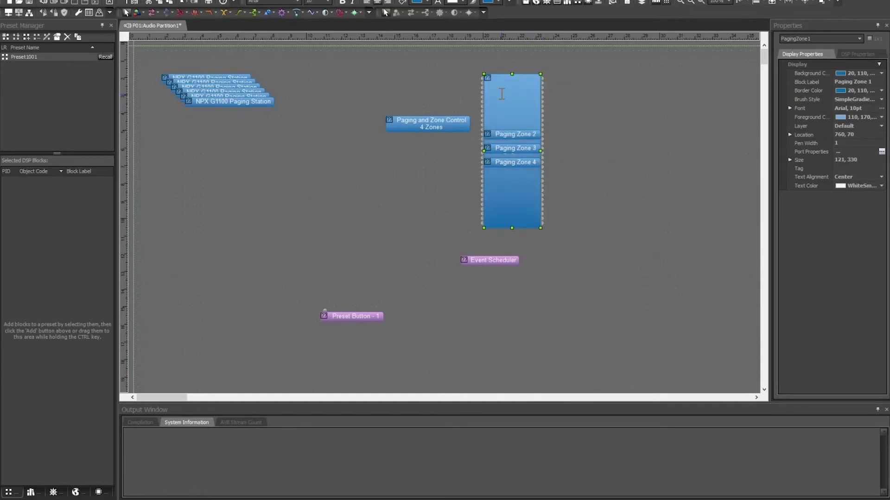
drag(501, 93, 572, 87)
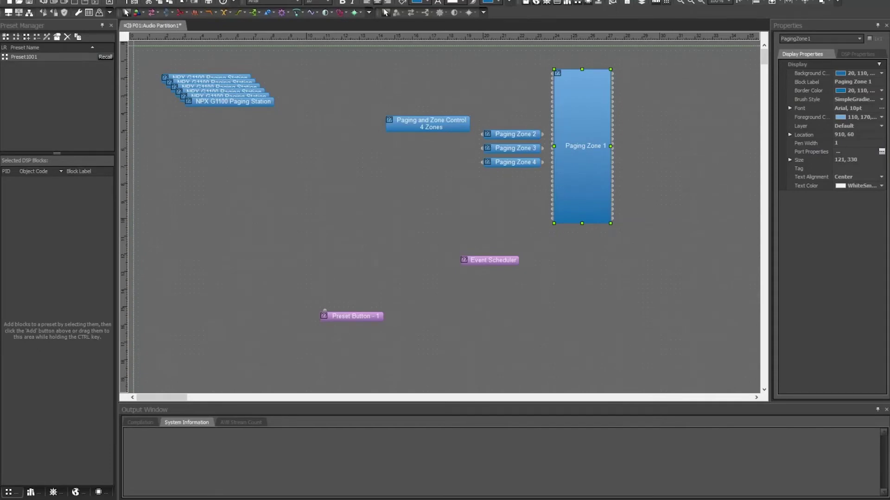
Open the NPX G1100 Paging Station and Paging and Zone Control blocks side by side.
double_click(209, 103)
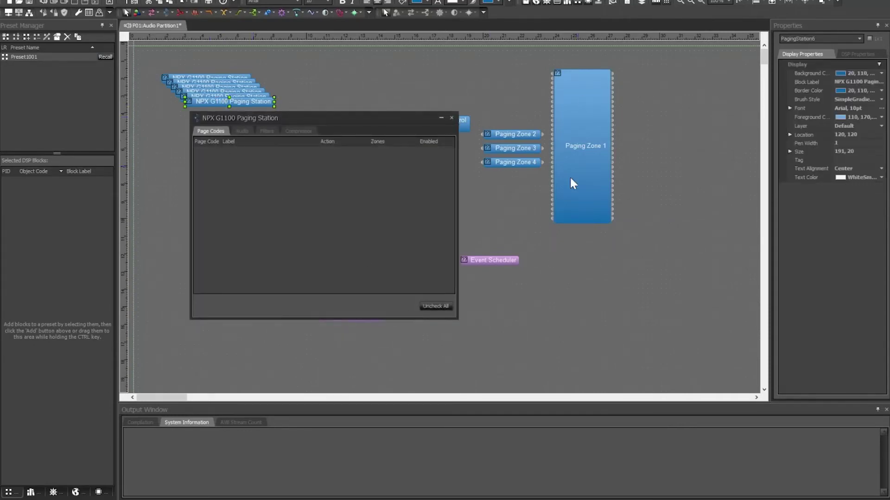
drag(382, 114, 305, 180)
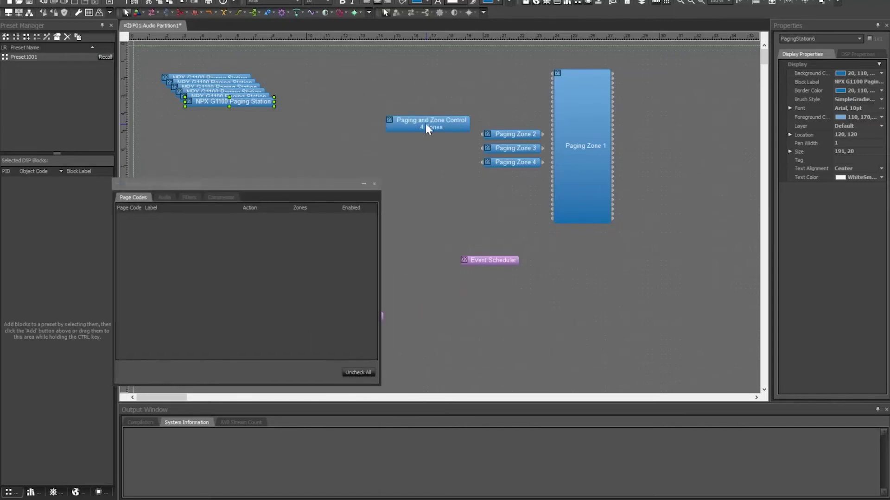
double_click(425, 123)
double_click(426, 125)
Add page codes 003 and 004 to the Paging and Zone Control block.
click(698, 287)
click(699, 287)
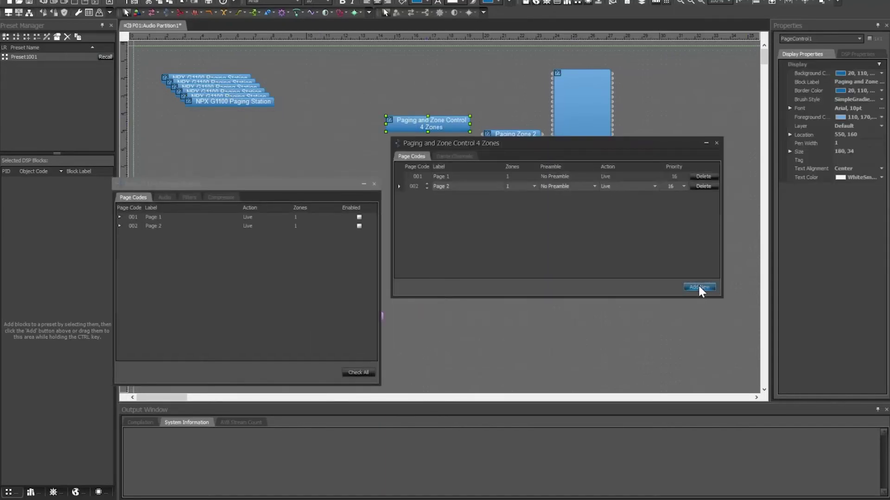
click(699, 286)
click(699, 287)
click(133, 216)
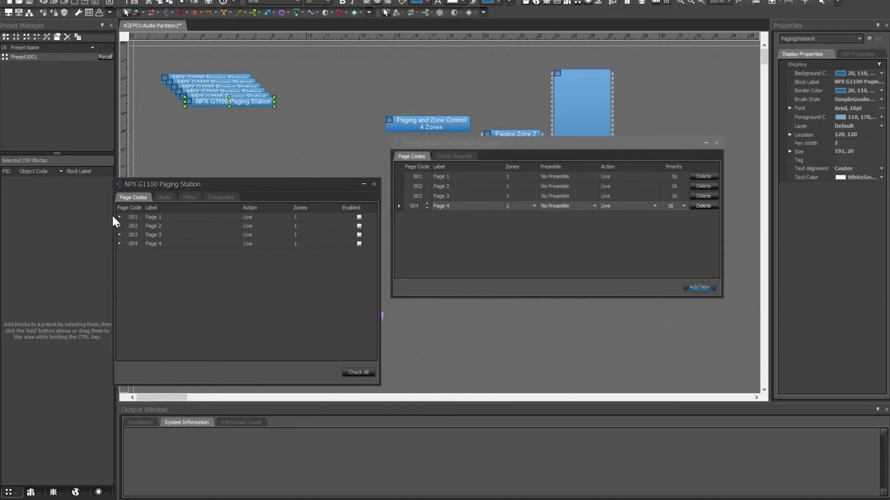
Expand and then collapse page code 001's zone list.
drag(112, 214, 110, 214)
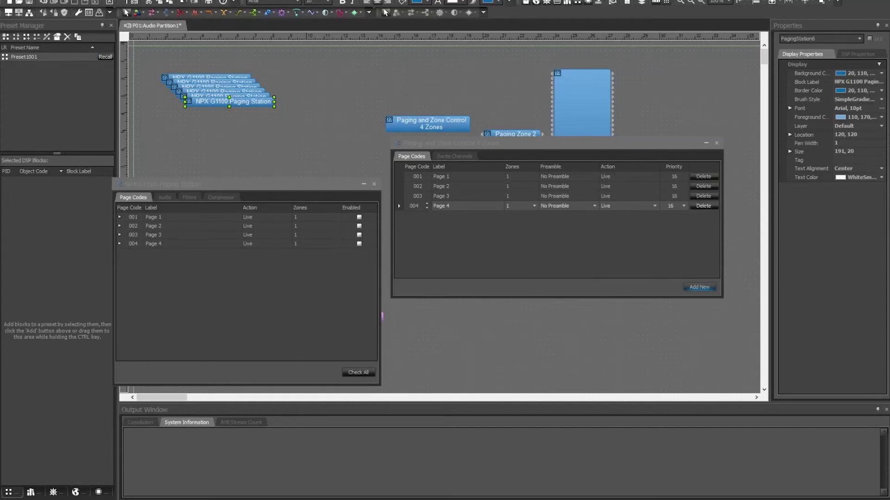
click(119, 216)
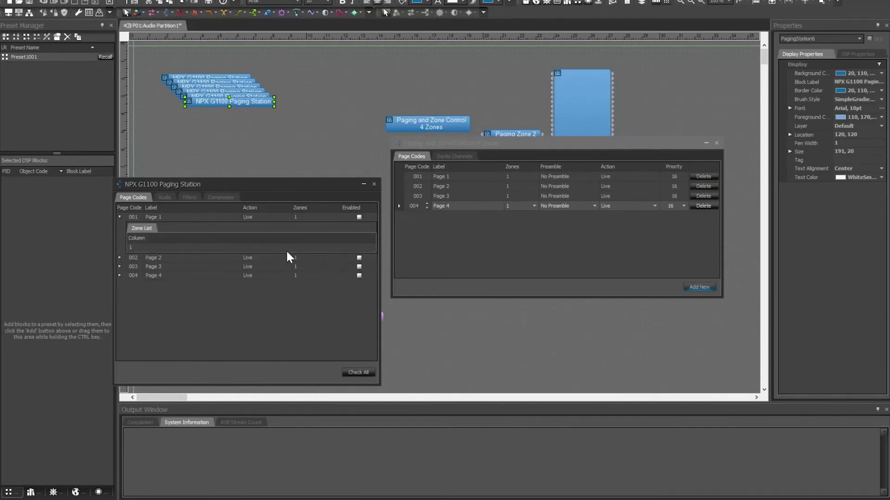
click(119, 216)
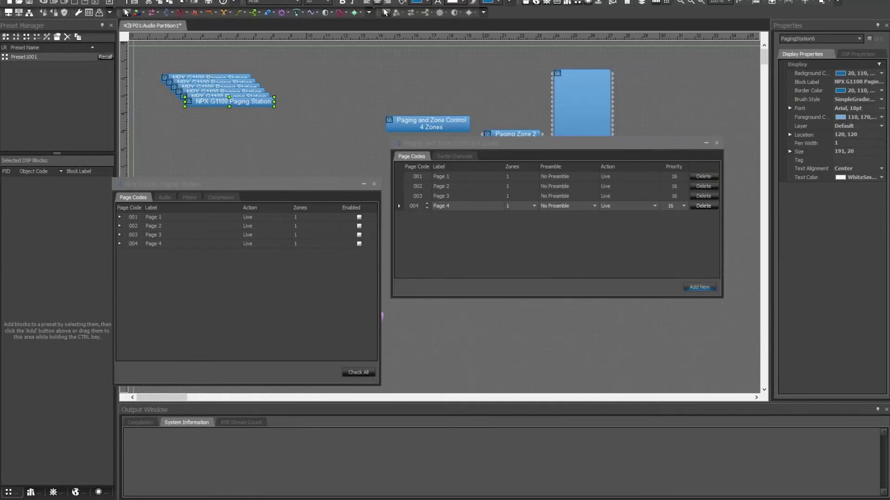
click(199, 118)
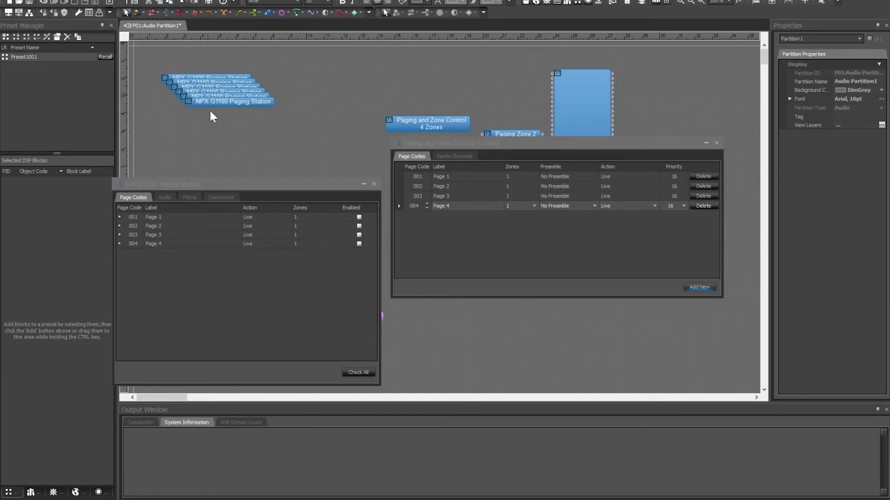
Close both paging windows, list the remote NPX G1040 and H1100 stations, and widen Model.
click(373, 184)
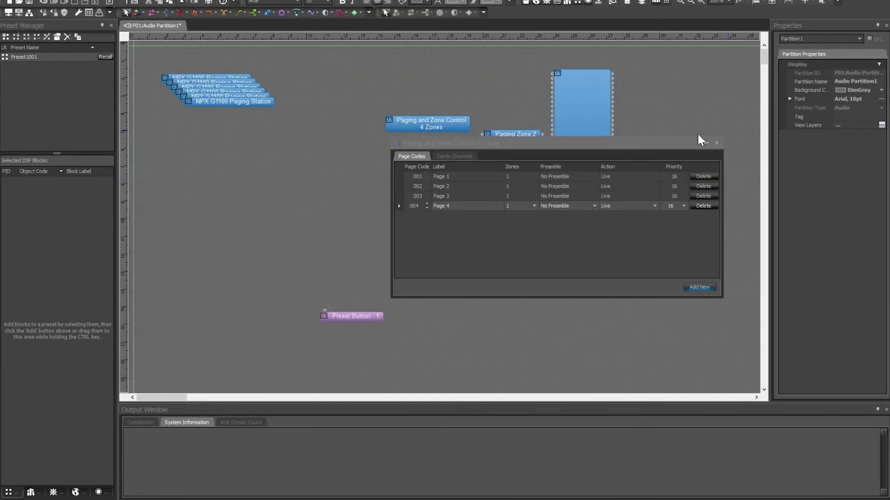
click(716, 143)
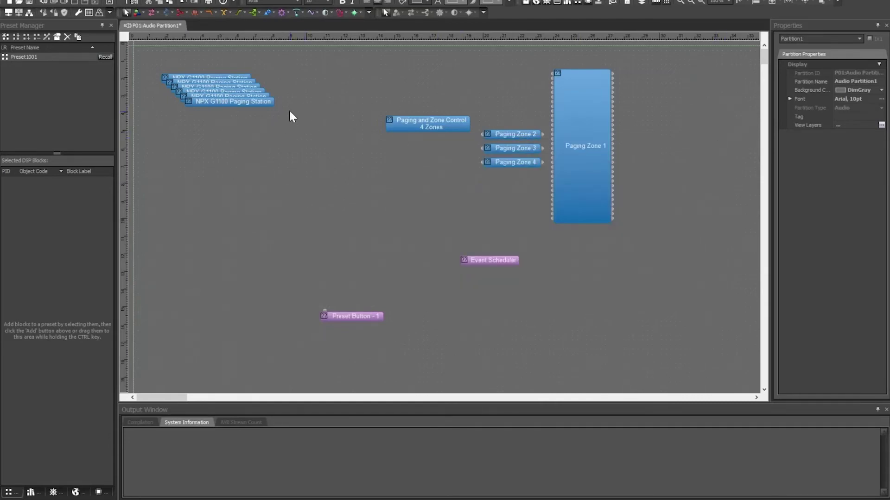
click(78, 13)
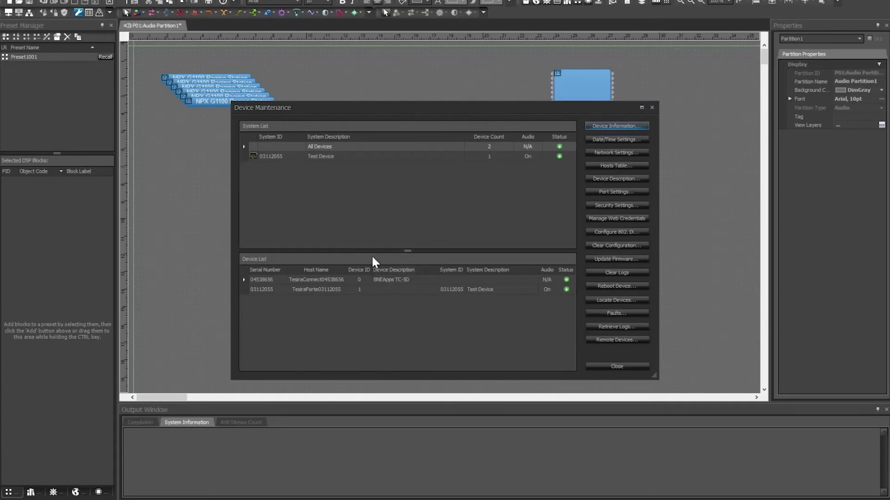
click(632, 342)
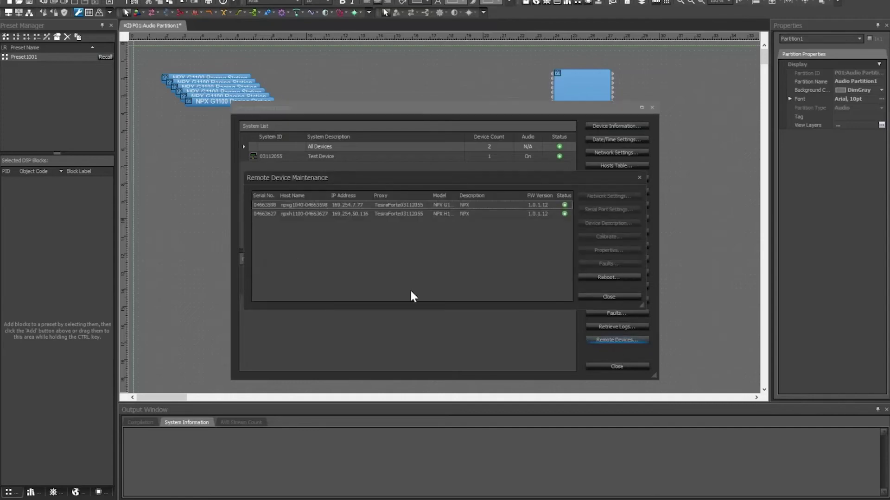
click(304, 206)
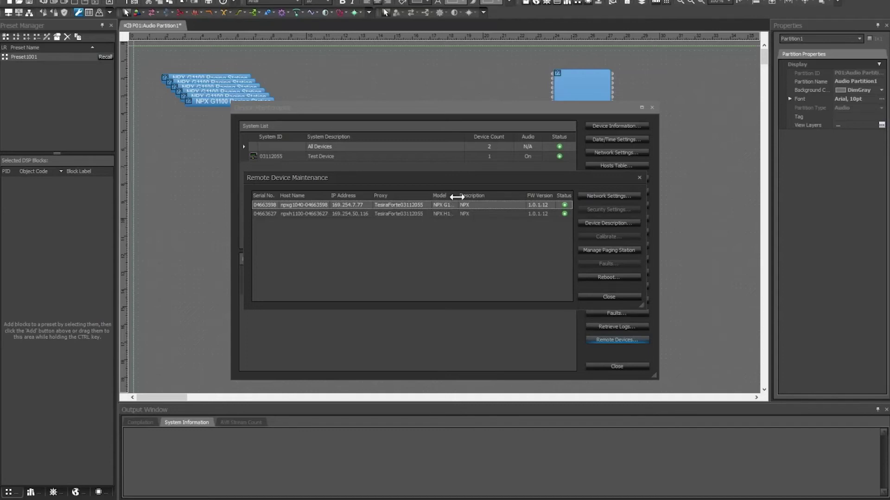
mouse_move(458, 195)
mouse_down()
mouse_move(505, 193)
mouse_move(474, 194)
mouse_up()
click(602, 196)
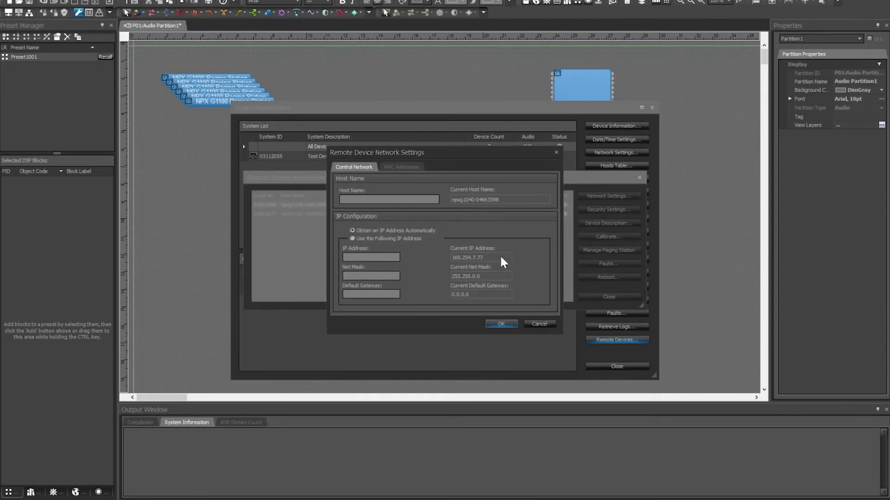
click(391, 166)
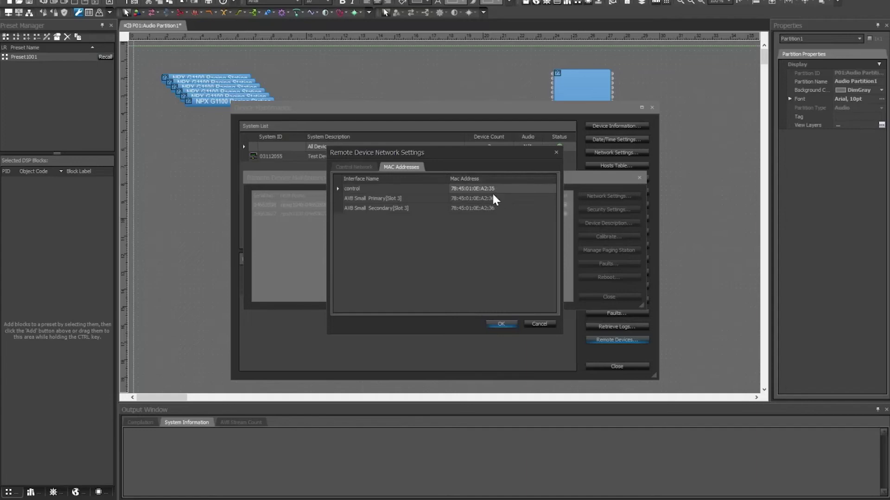
click(503, 324)
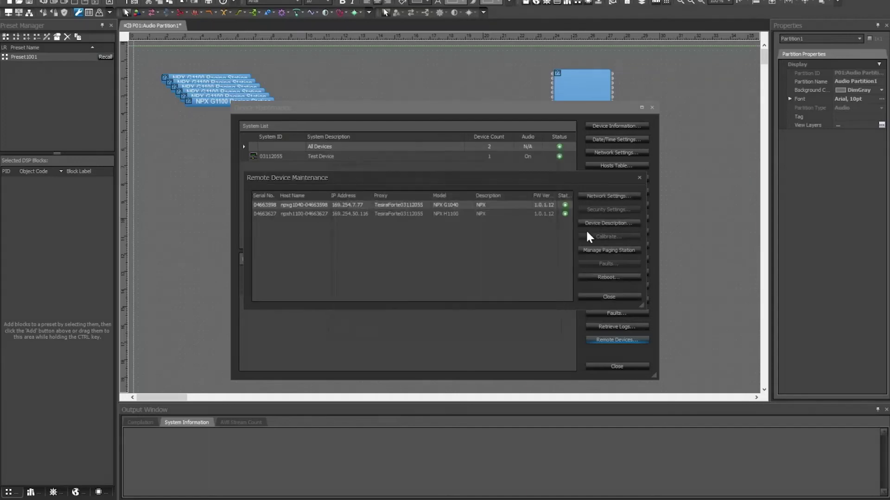
click(619, 226)
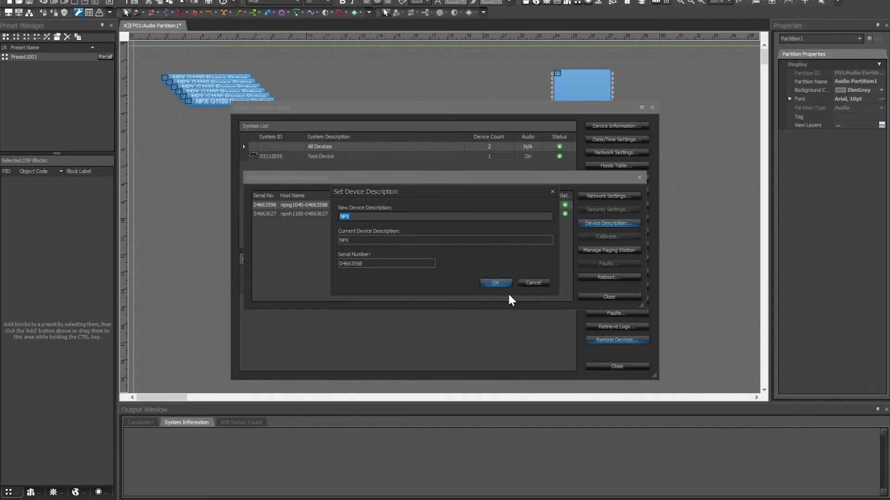
click(531, 281)
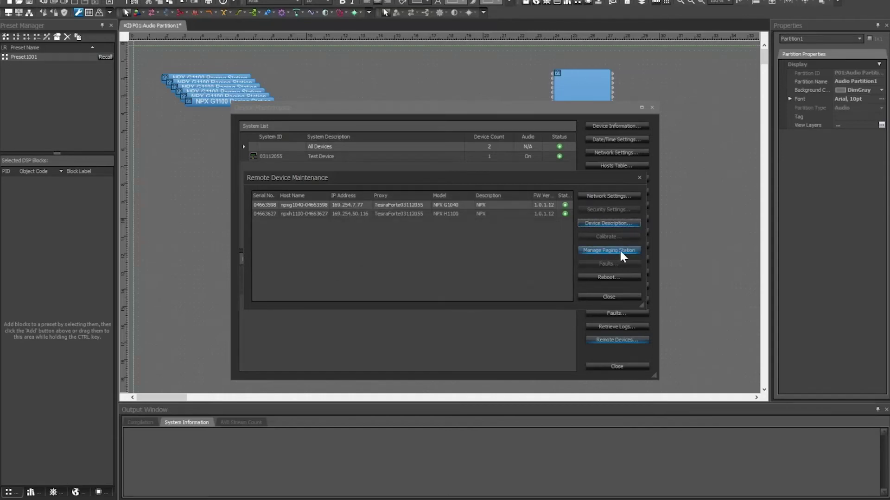
Open the G1040 station's paging maintenance and begin, then cancel, an upload to slot 3.
click(620, 252)
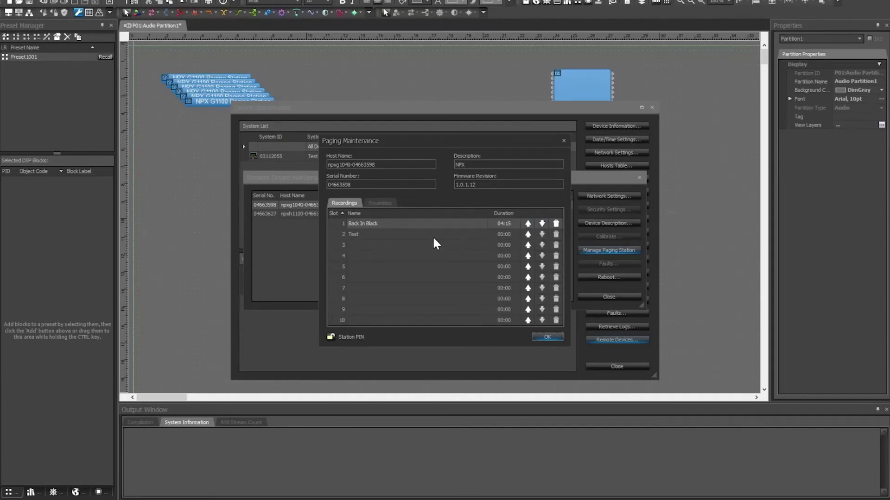
click(451, 244)
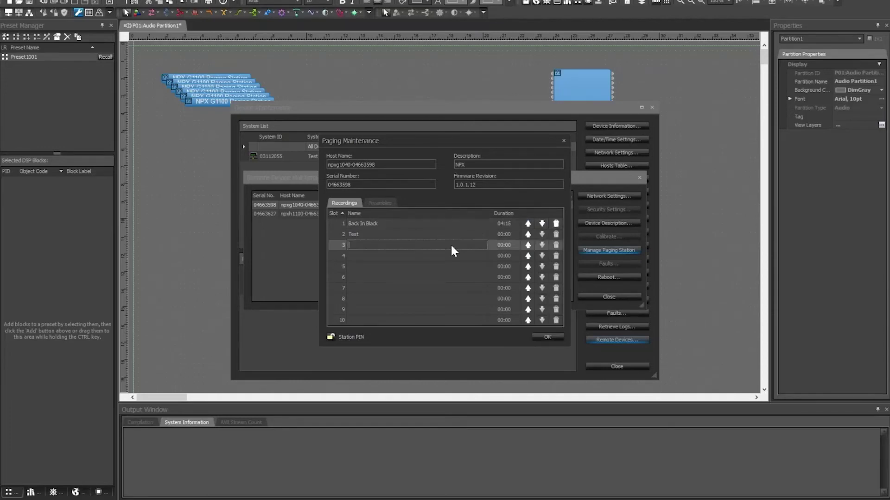
click(527, 245)
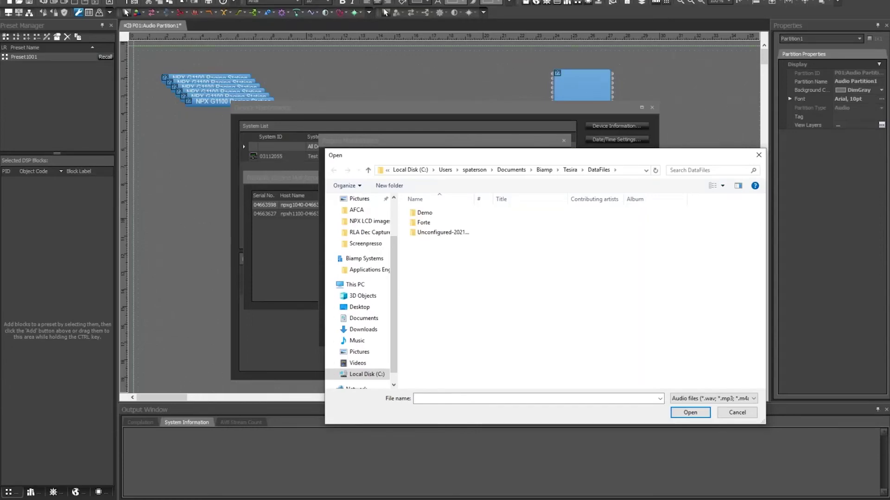
click(734, 413)
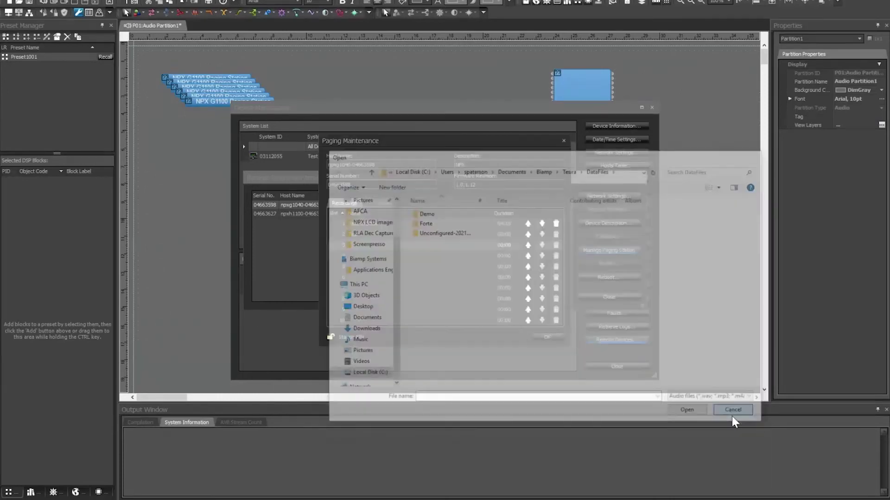
Download slot 1's Back In Black recording as Back In Black.wav into DataFiles.
click(541, 224)
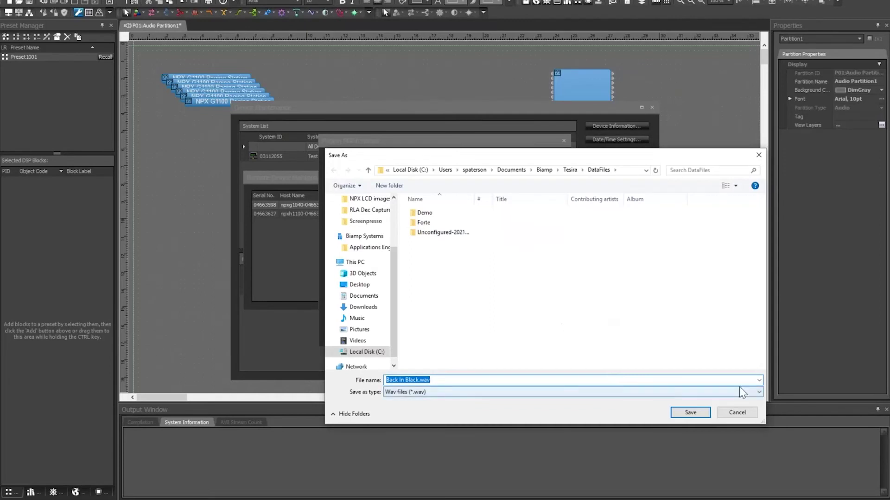
click(460, 394)
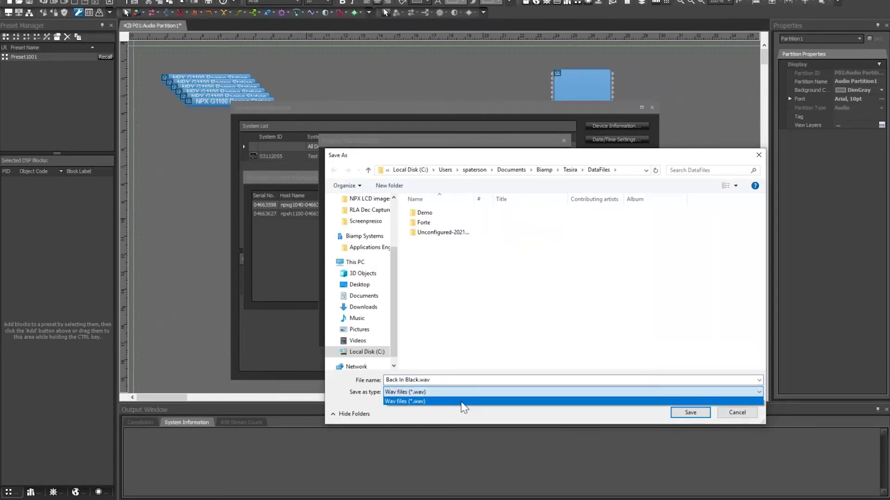
click(463, 401)
click(730, 413)
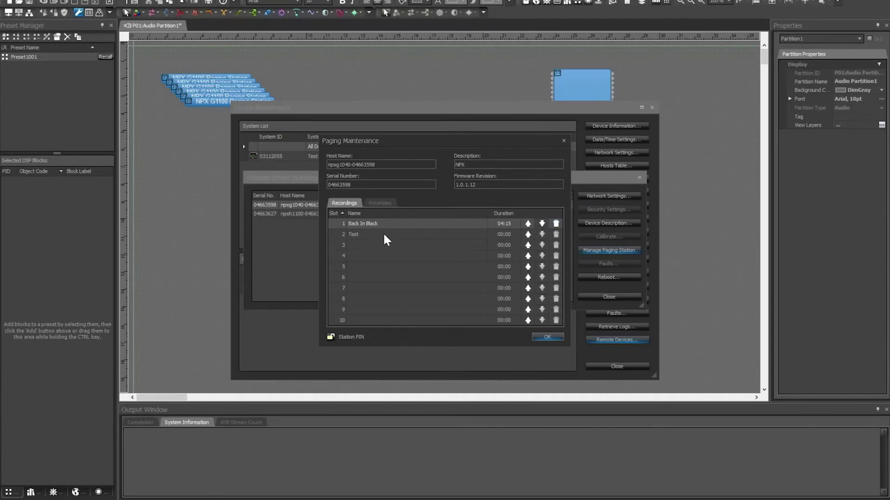
Review the Preambles and Recordings lists, begin renaming Test, then close Paging Maintenance.
click(373, 206)
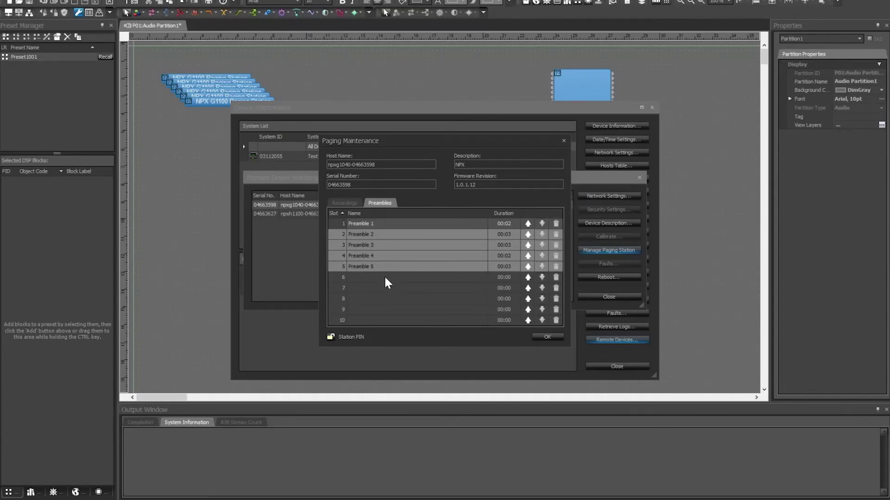
click(351, 202)
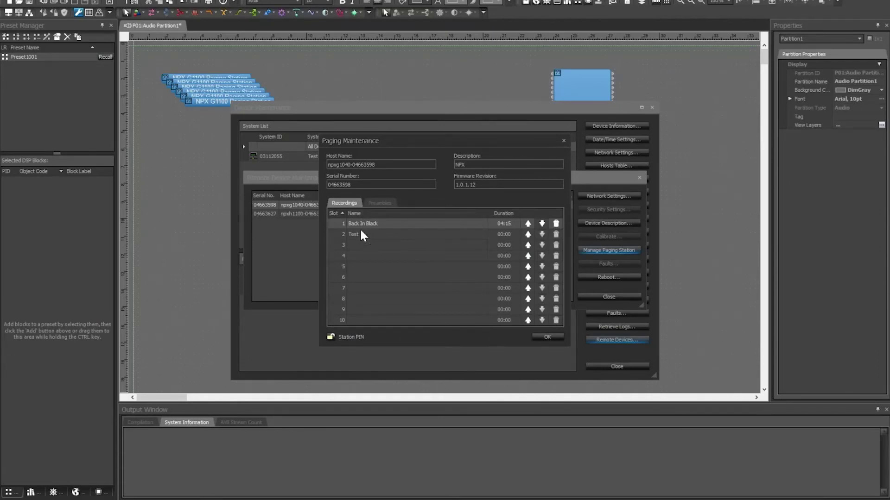
double_click(459, 236)
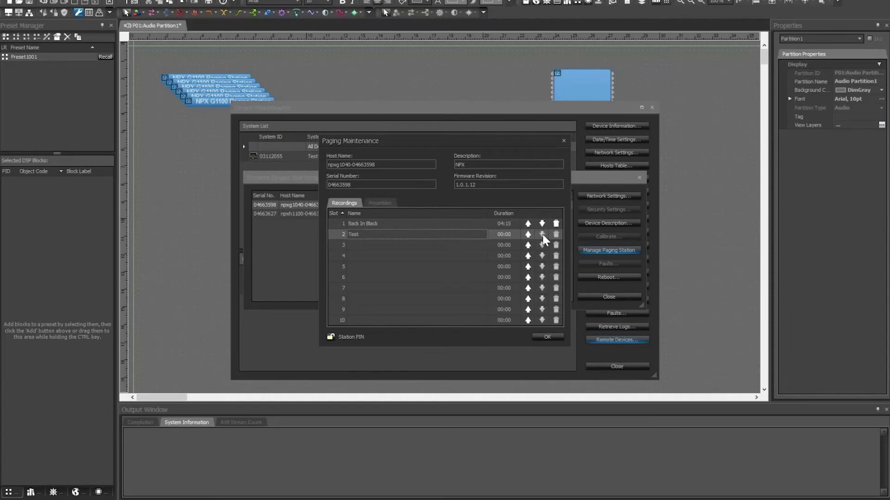
click(534, 335)
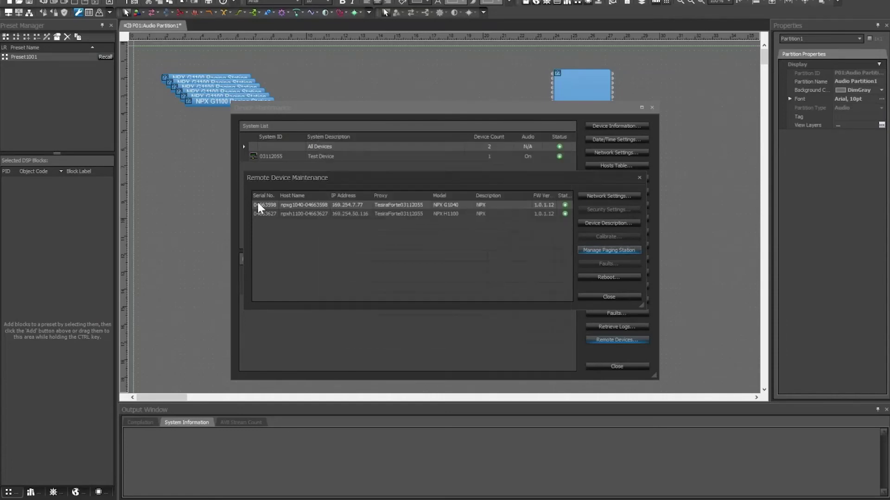
Open paging maintenance for the NPX H1100 station, then close it.
click(291, 213)
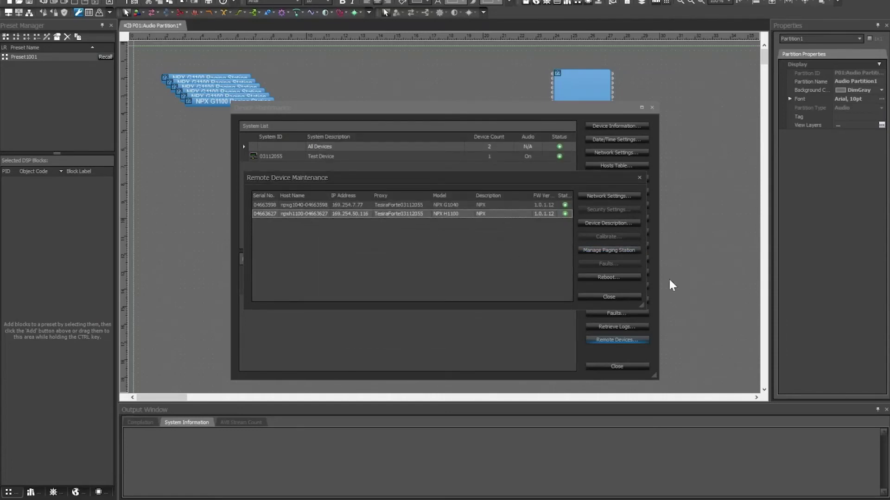
click(602, 250)
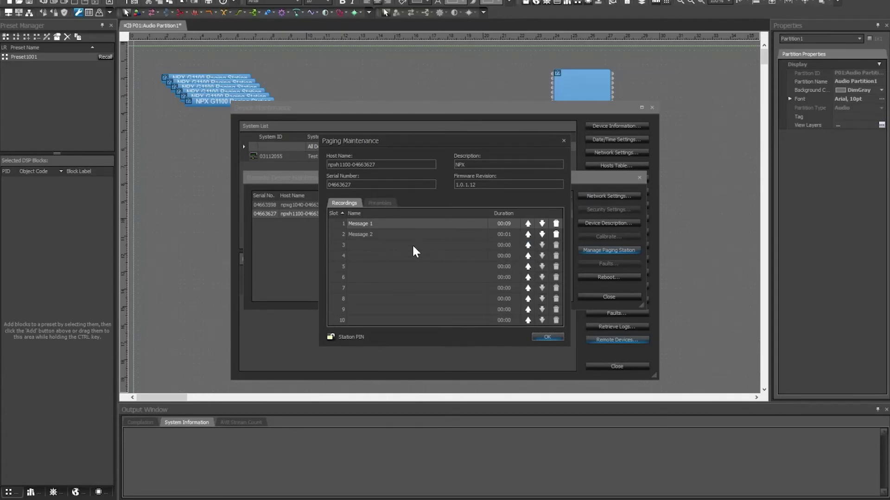
click(293, 207)
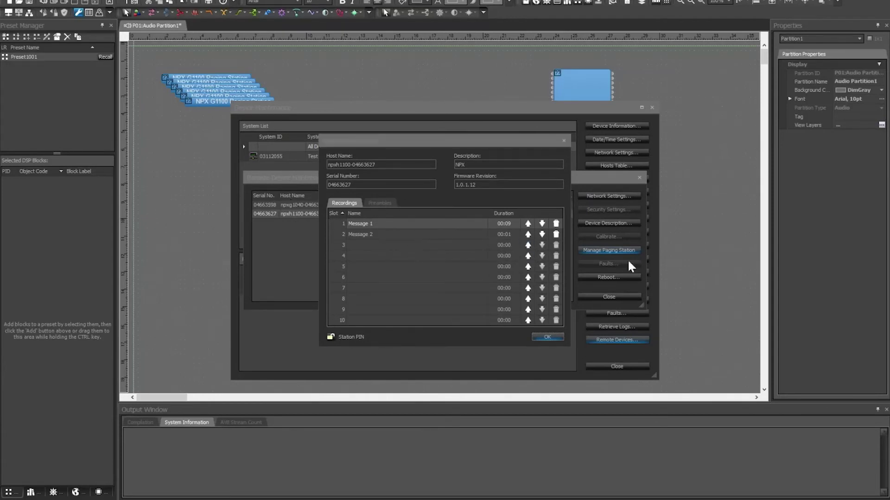
click(548, 338)
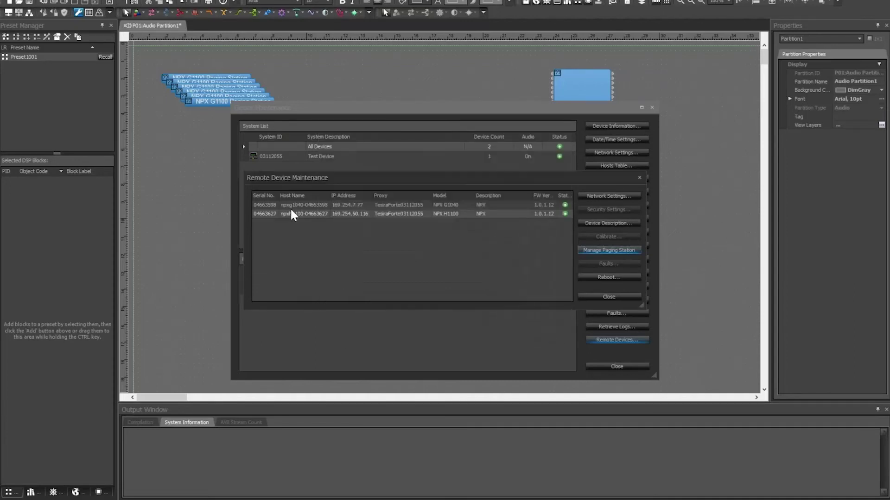
Open the G1040 station's paging maintenance, begin renaming Test, and close it.
click(602, 251)
double_click(353, 233)
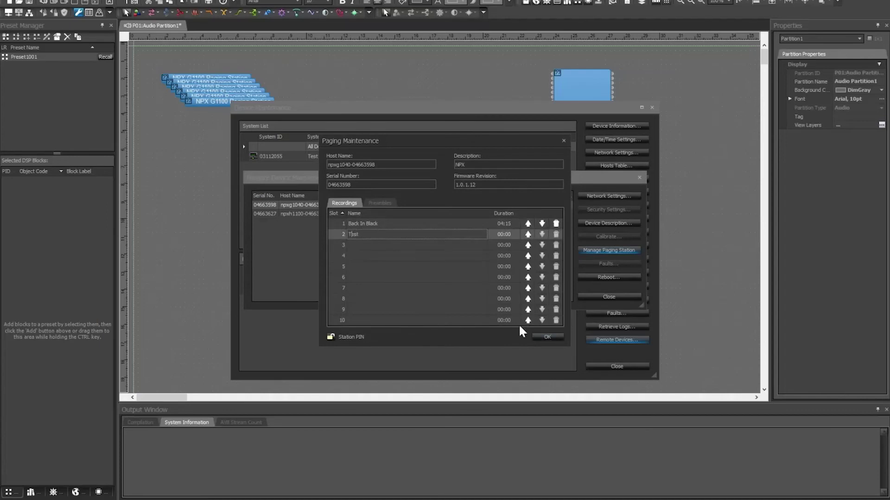
click(547, 336)
Reopen the H1100 station's maintenance, listing Message 1 and Message 2, and begin renaming Message 2.
click(304, 214)
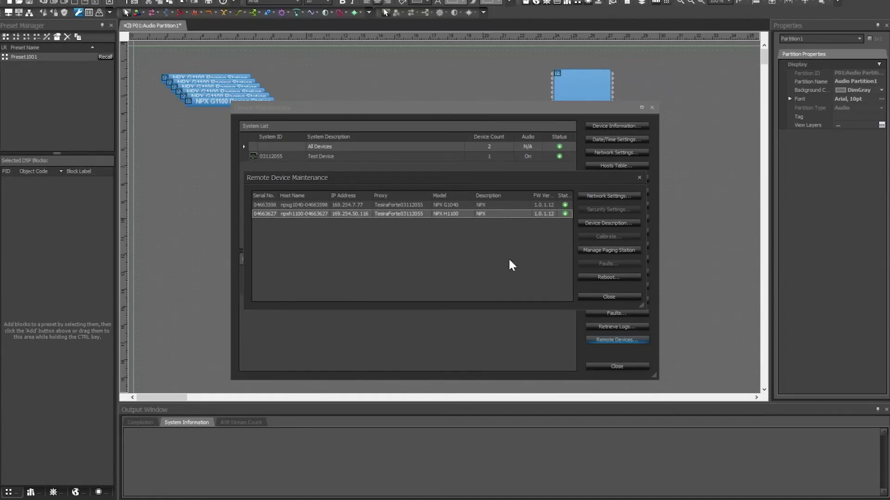
click(597, 250)
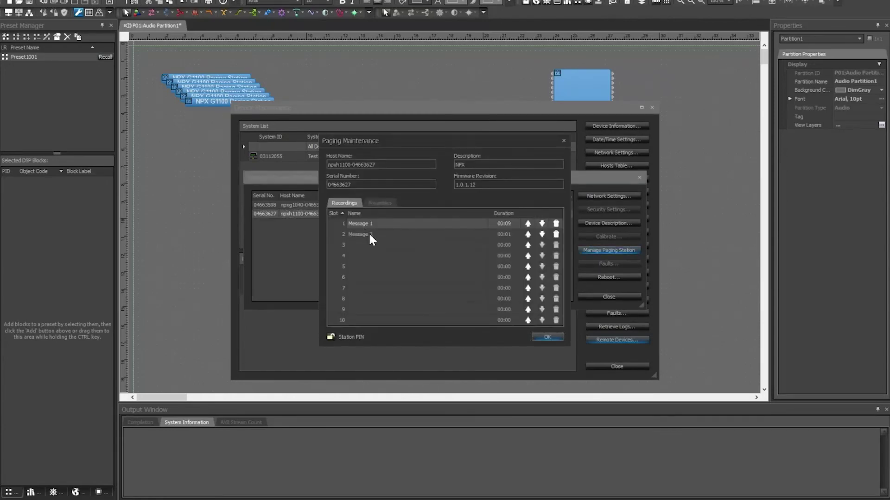
double_click(370, 234)
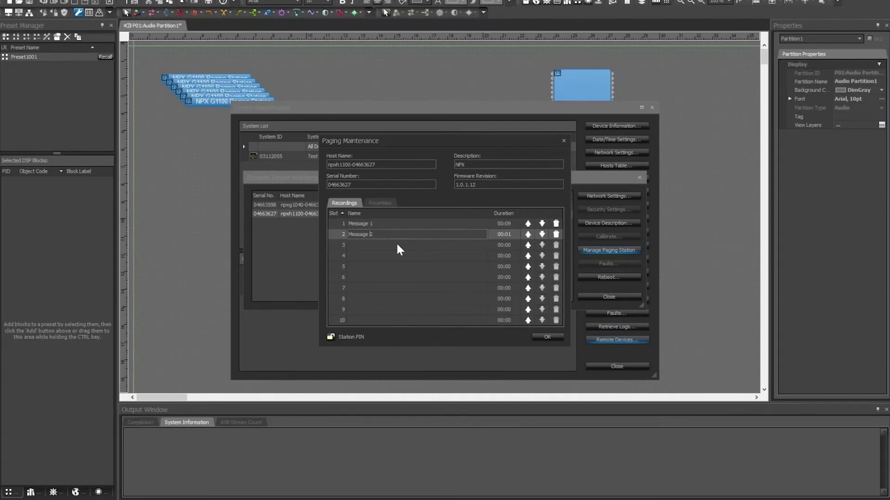
click(331, 337)
click(410, 201)
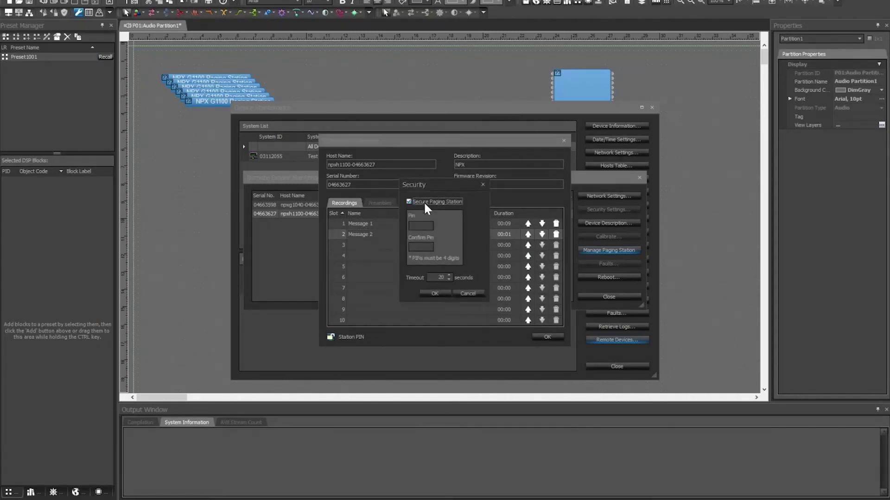
click(425, 225)
text(1234)
click(424, 246)
text(123)
click(434, 293)
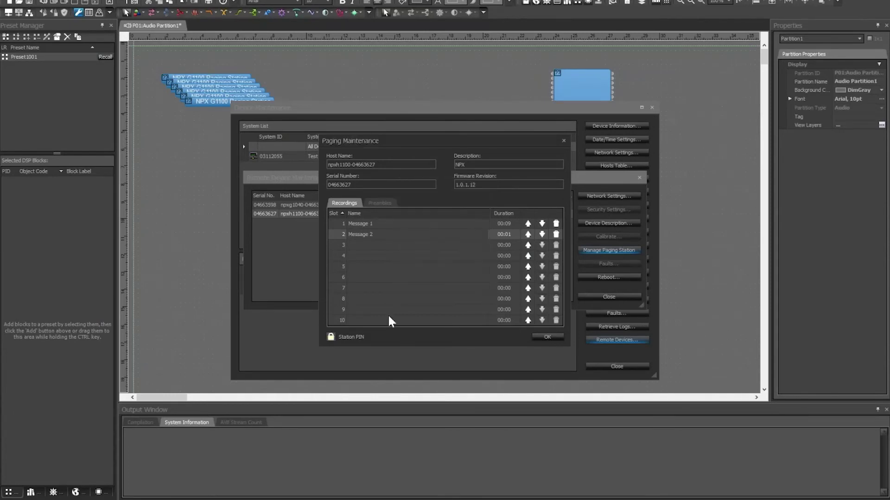
click(330, 336)
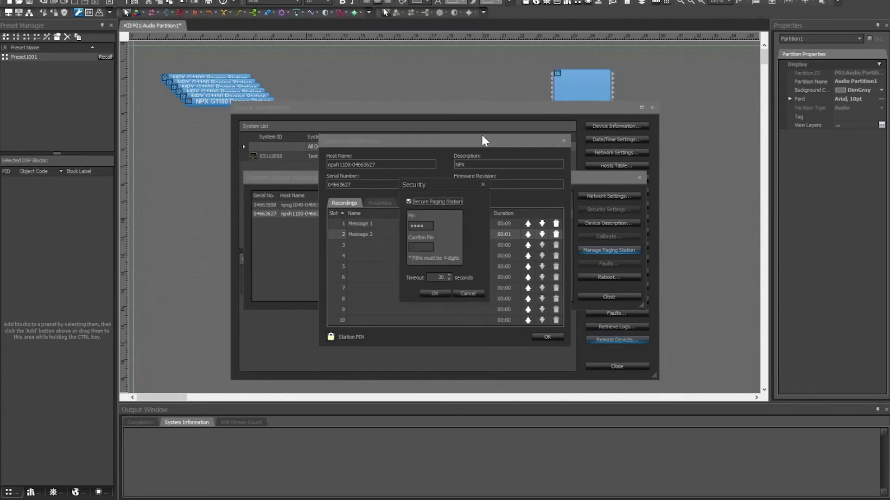
click(422, 202)
click(435, 293)
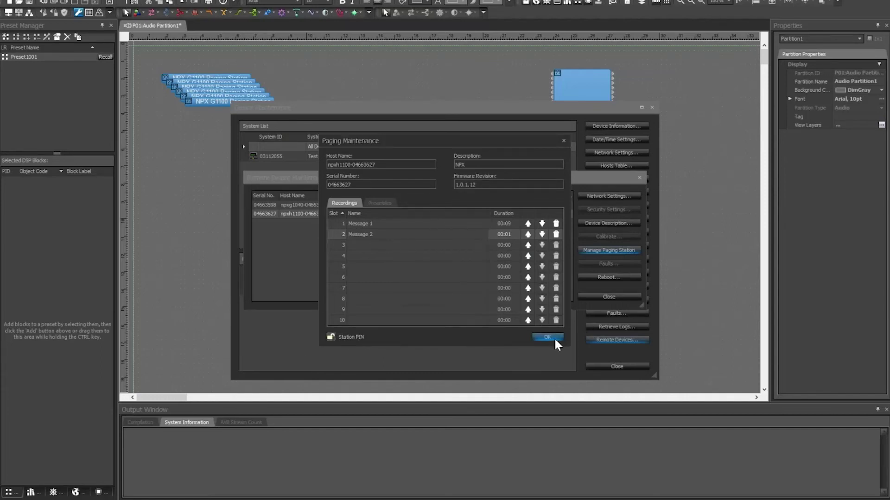
Close H1100 maintenance, then open and close the G1040 station's maintenance after reviewing Preambles.
click(554, 337)
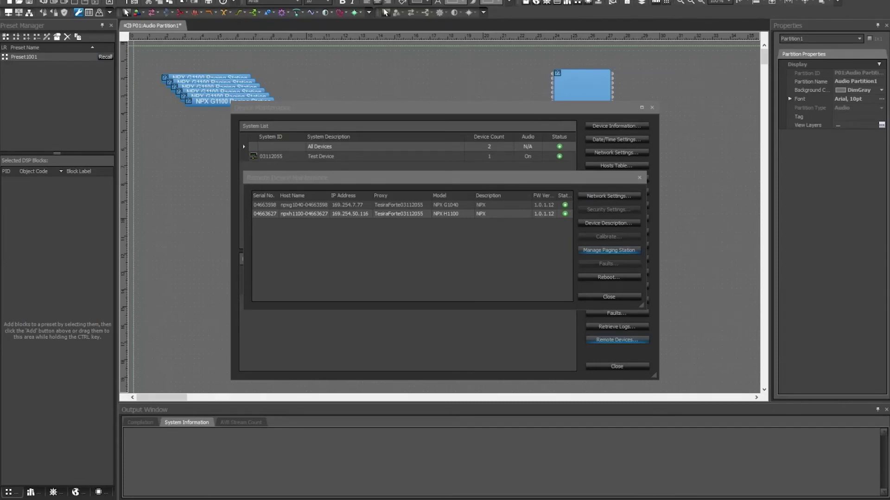
click(403, 206)
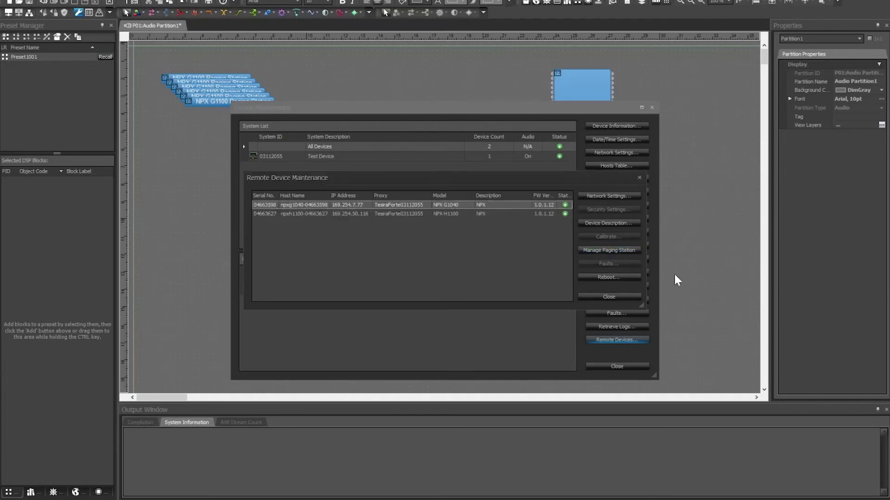
click(608, 252)
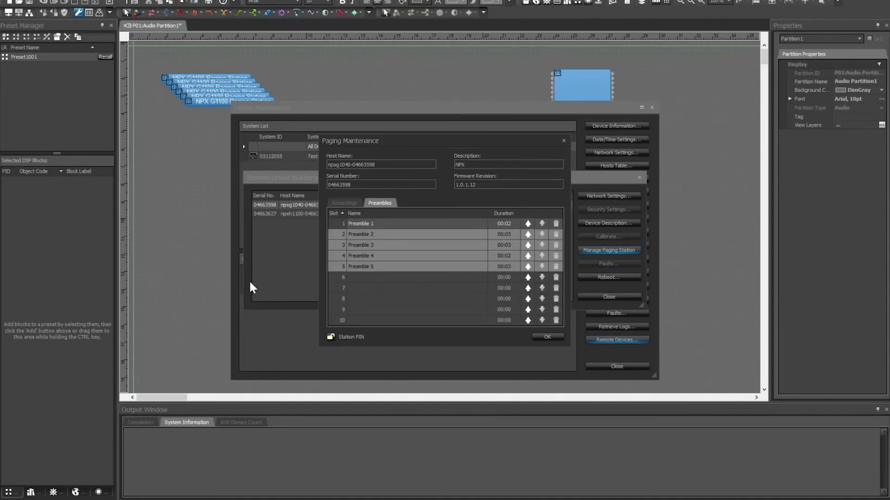
click(551, 338)
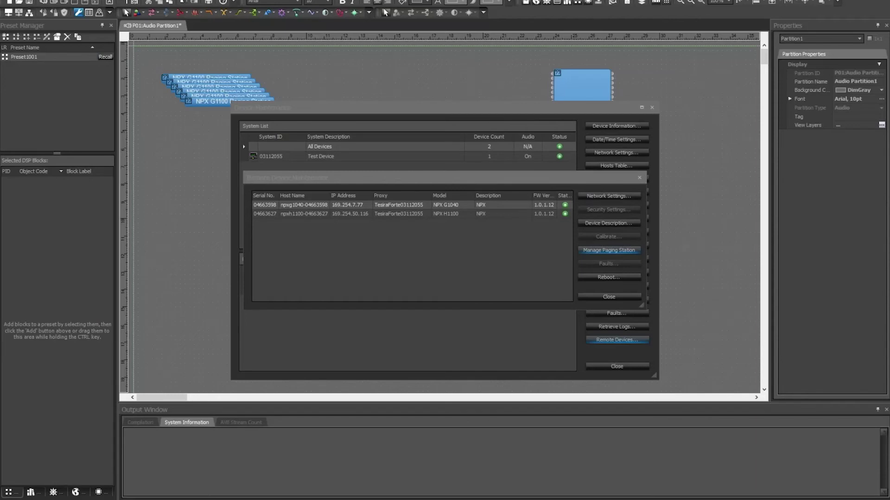
click(618, 295)
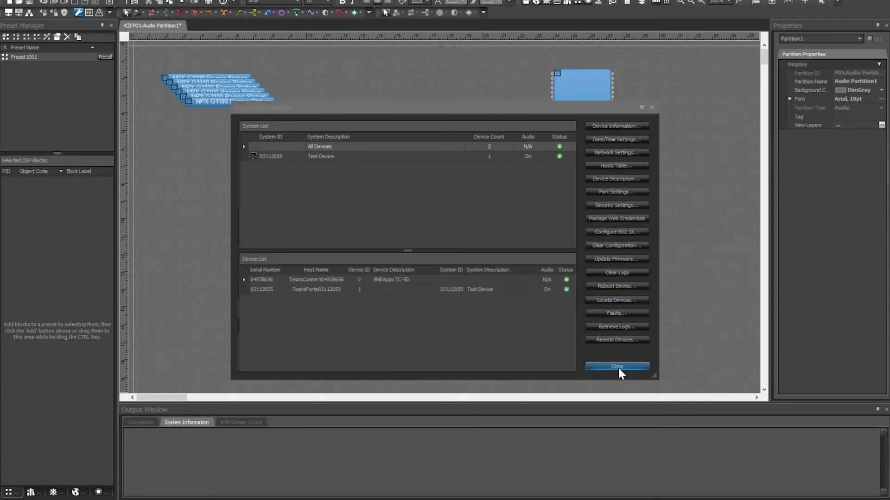
click(618, 366)
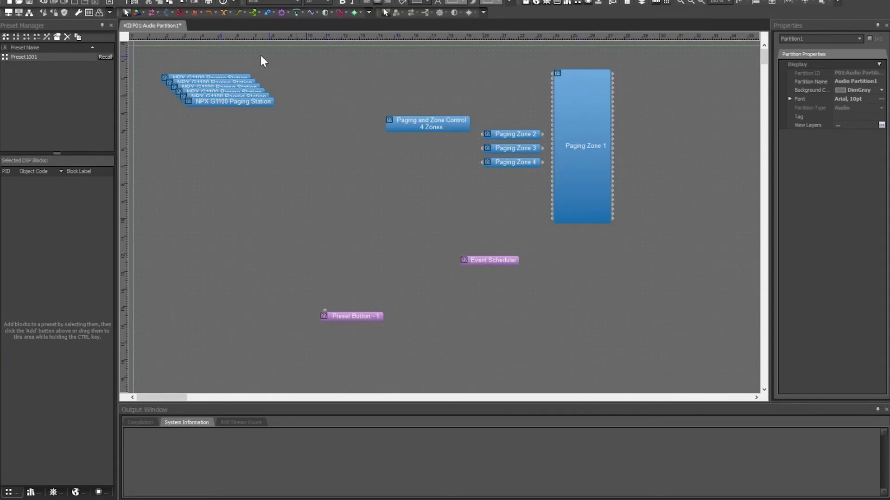
click(235, 76)
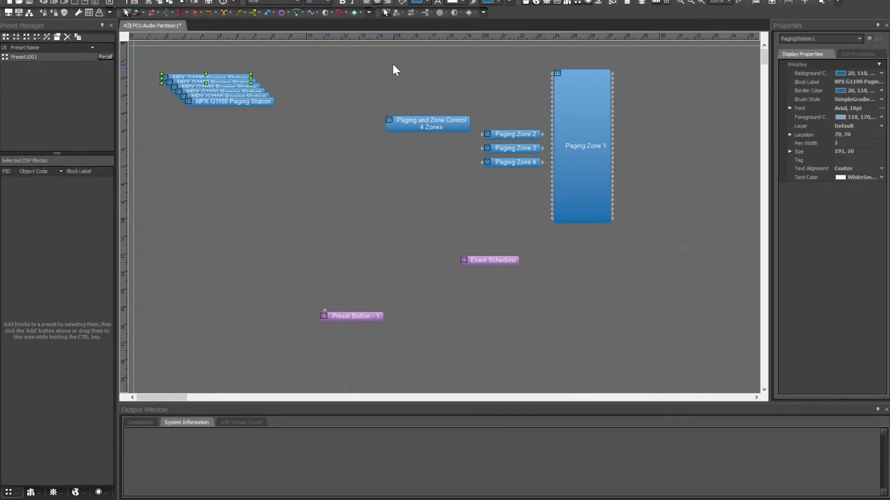
click(370, 76)
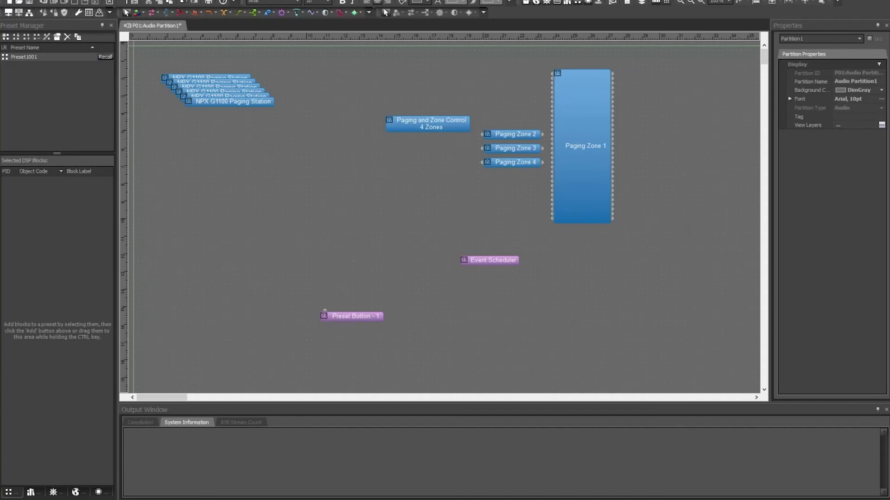
Open the recent Sporting Venue.tmf design without saving changes to the current one.
key(alt+f)
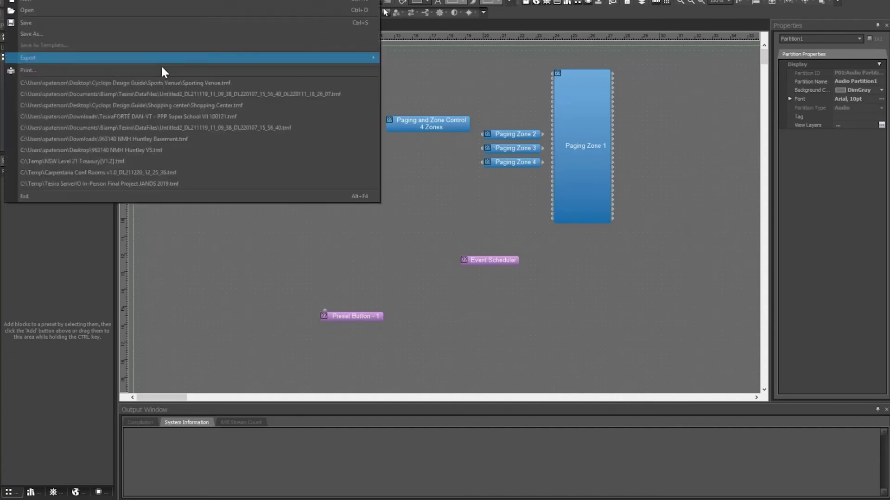
click(223, 83)
click(453, 253)
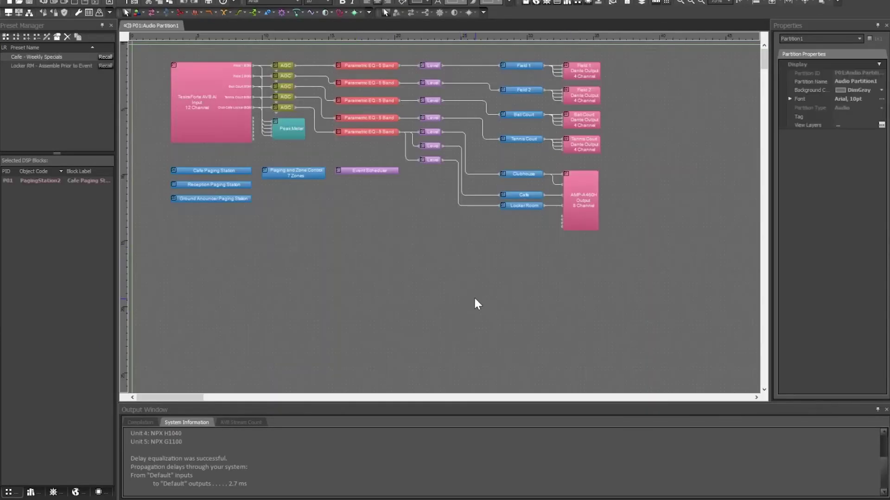
Zoom and scroll the canvas, selecting the Cafe and Ground Announcer Paging Station blocks.
scroll(421, 296, up, 2)
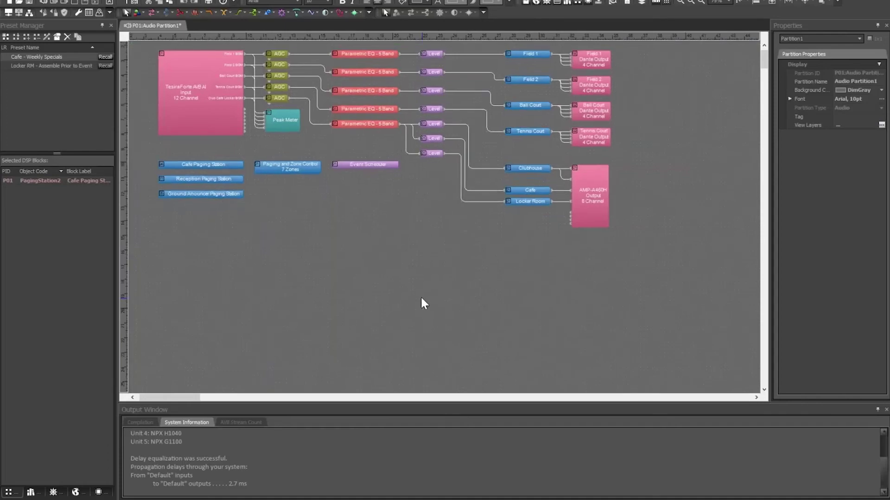
drag(763, 59, 764, 57)
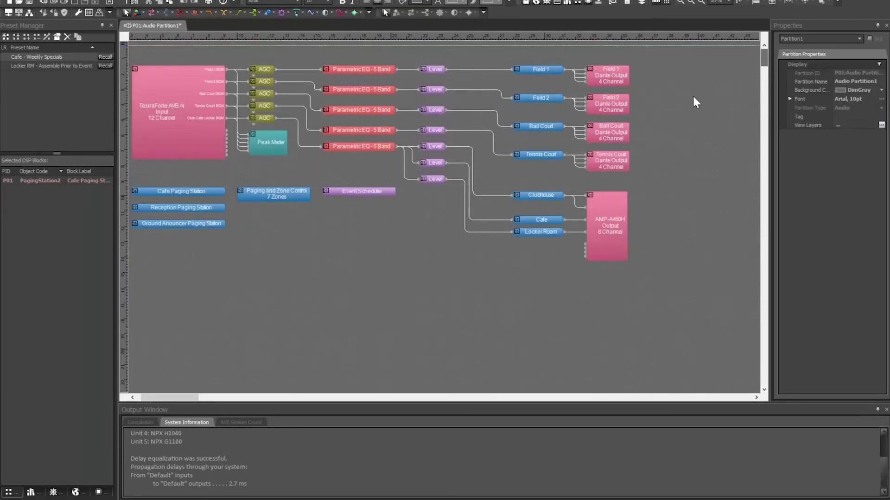
drag(176, 397, 171, 397)
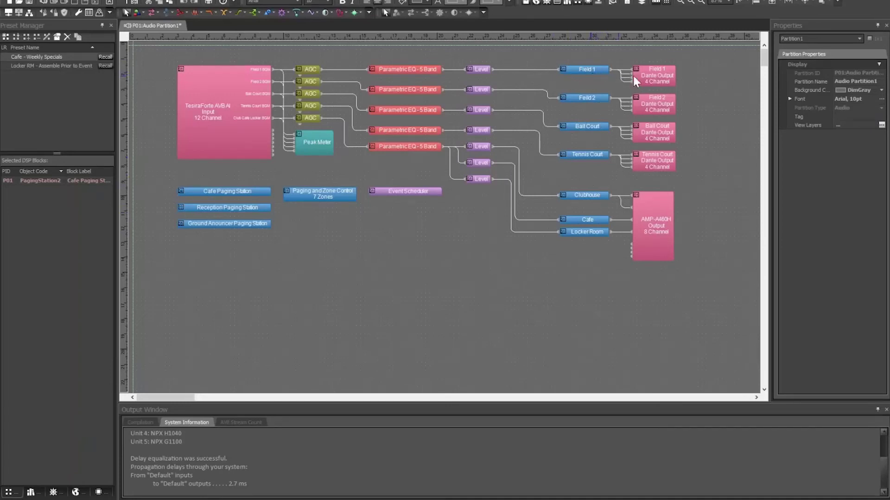
click(240, 191)
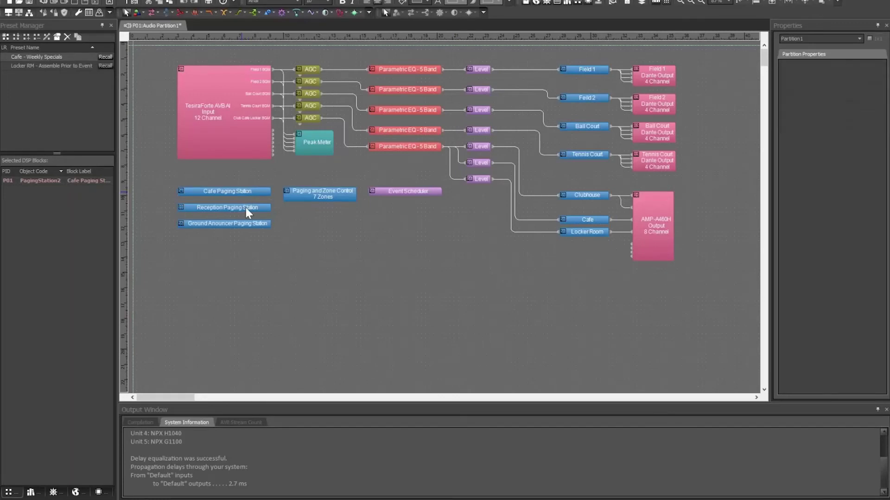
click(243, 221)
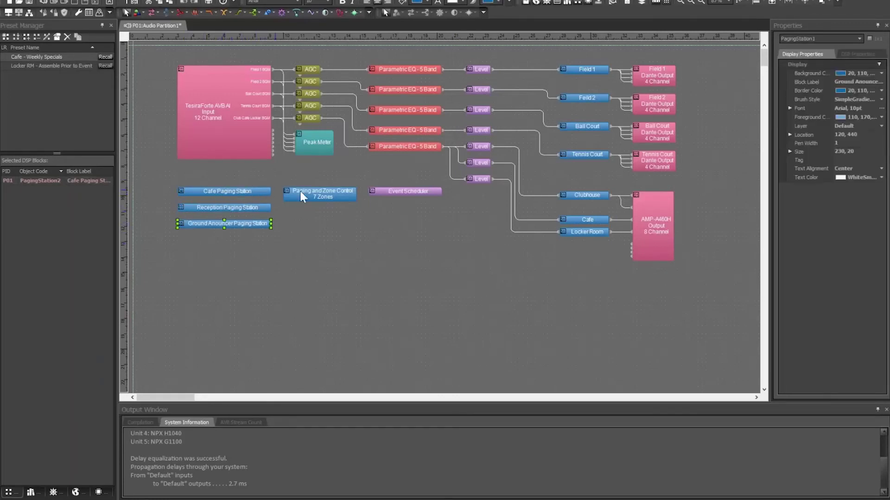
double_click(332, 196)
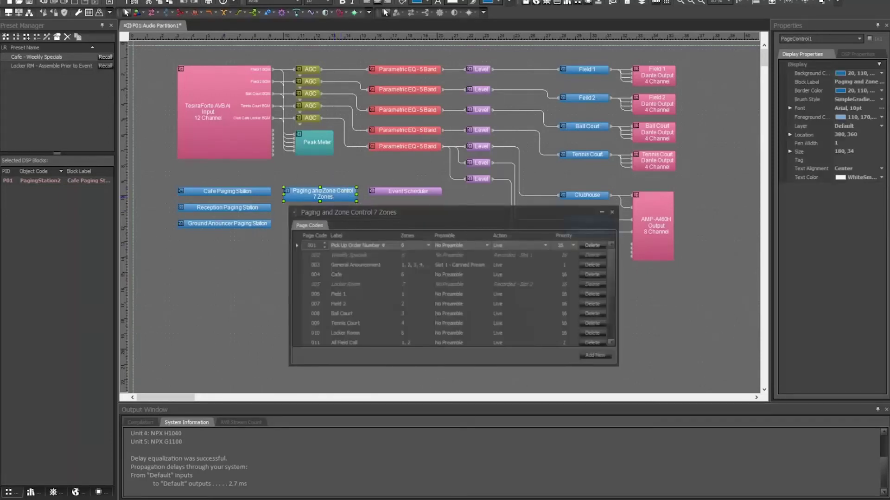
drag(364, 213, 342, 211)
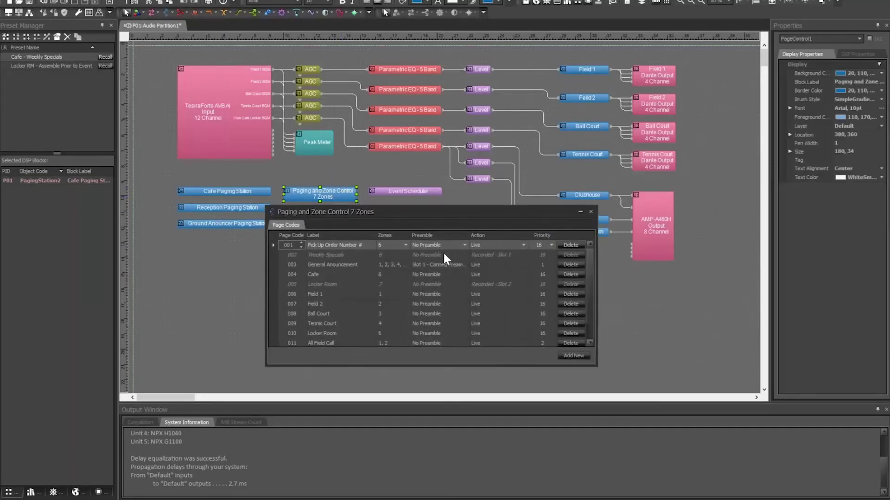
mouse_move(298, 257)
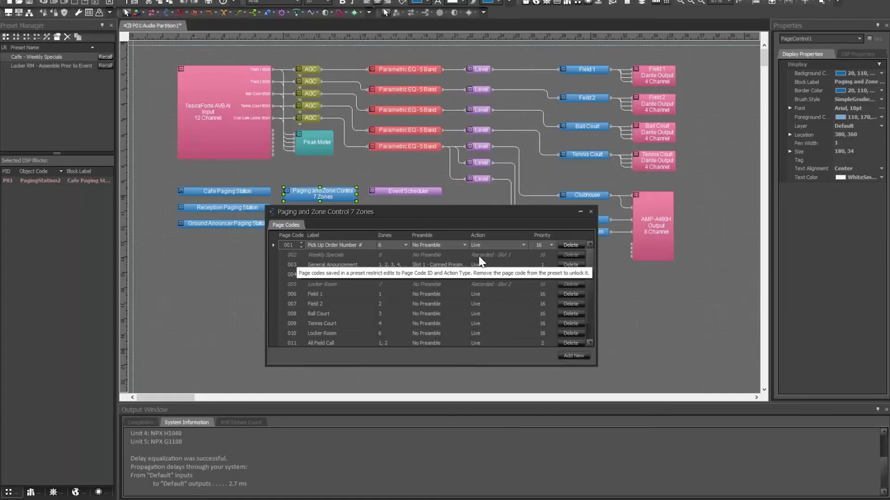
click(507, 255)
click(507, 256)
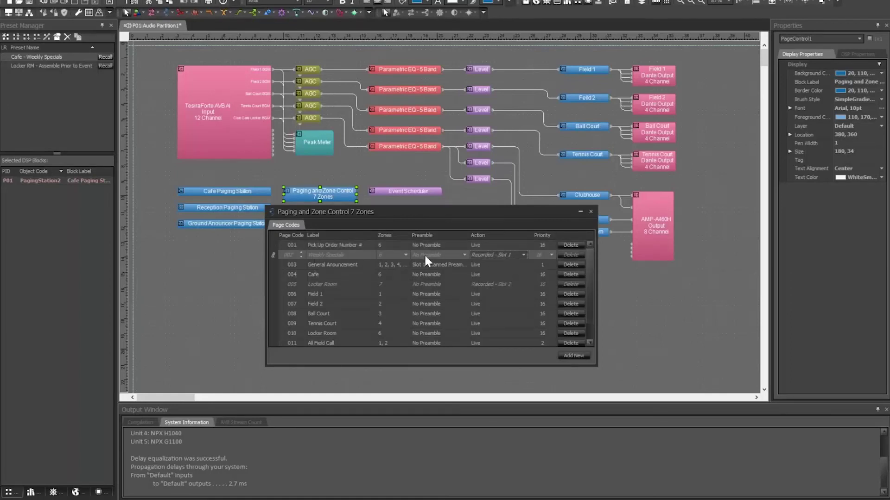
mouse_move(461, 255)
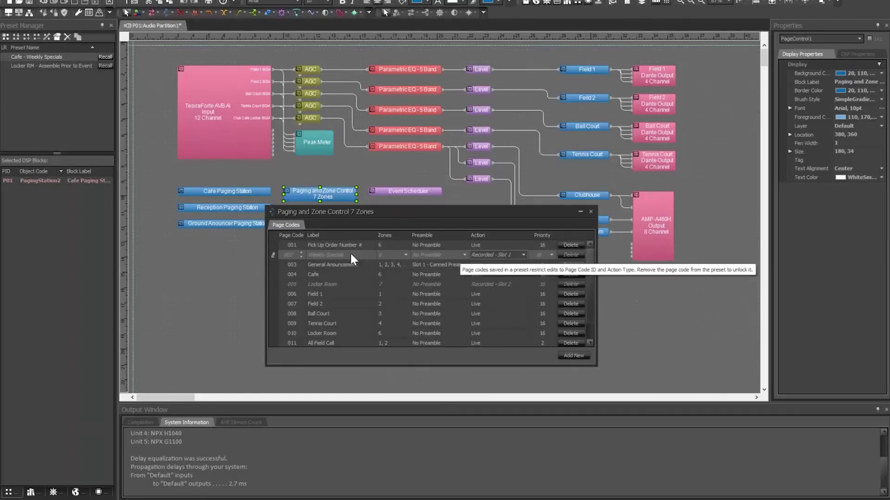
mouse_move(331, 288)
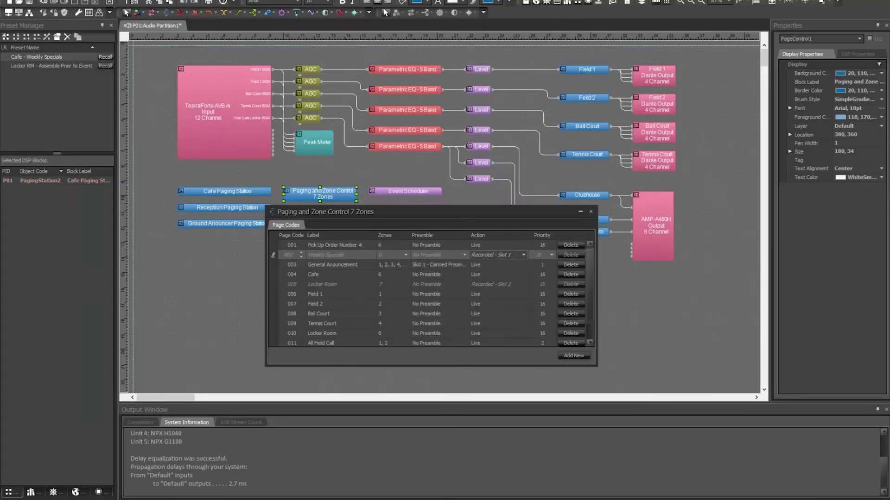
click(591, 211)
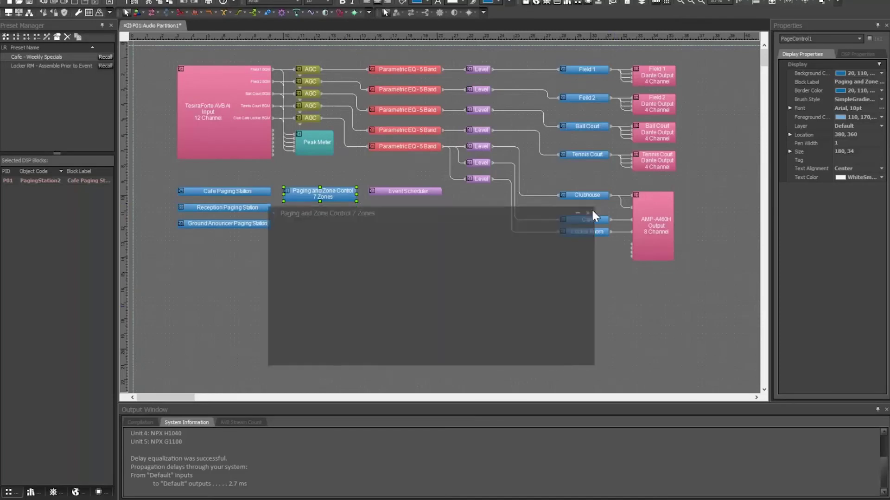
double_click(584, 74)
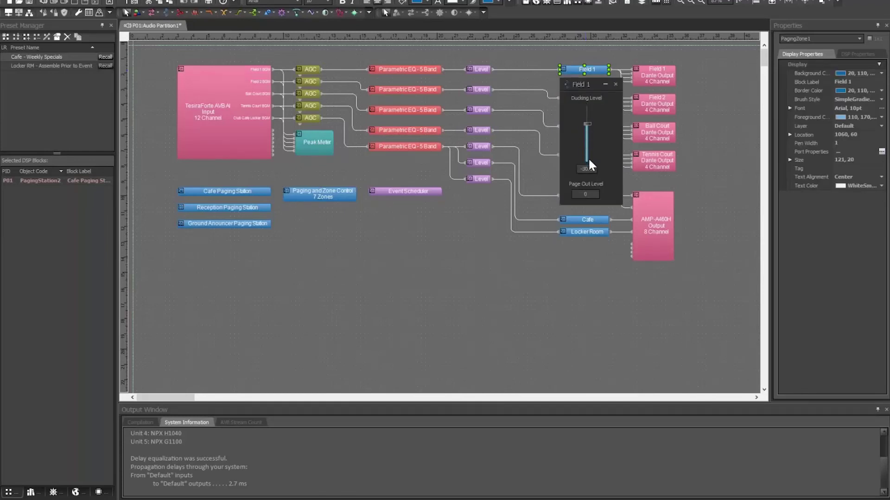
click(617, 84)
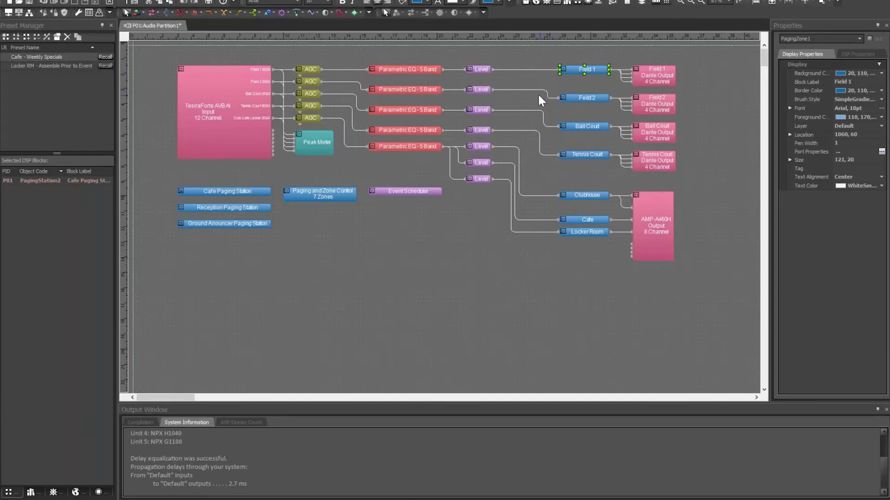
Review the Cafe Paging Station's Page Codes and Filters, close it, and advance to slide 10.
double_click(225, 195)
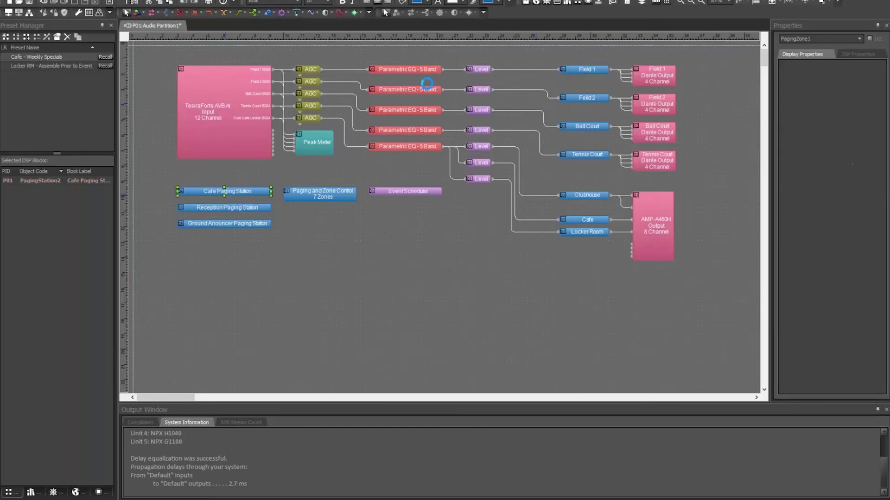
click(427, 67)
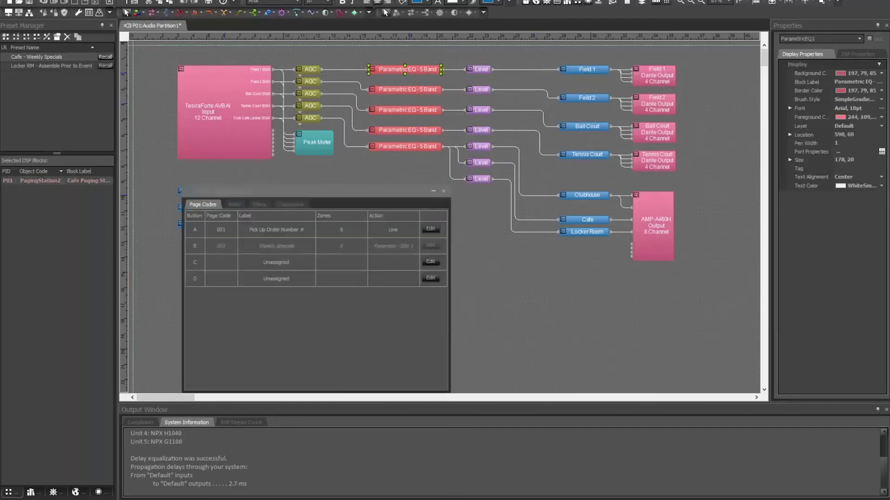
click(259, 205)
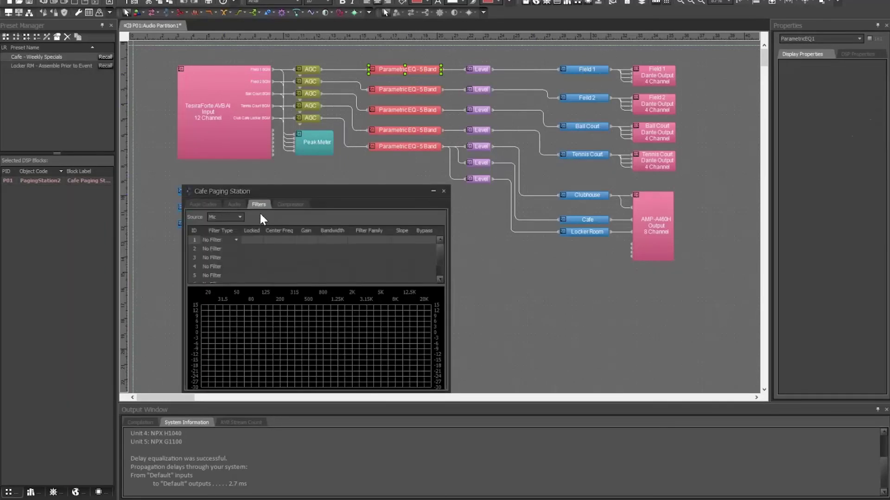
click(443, 192)
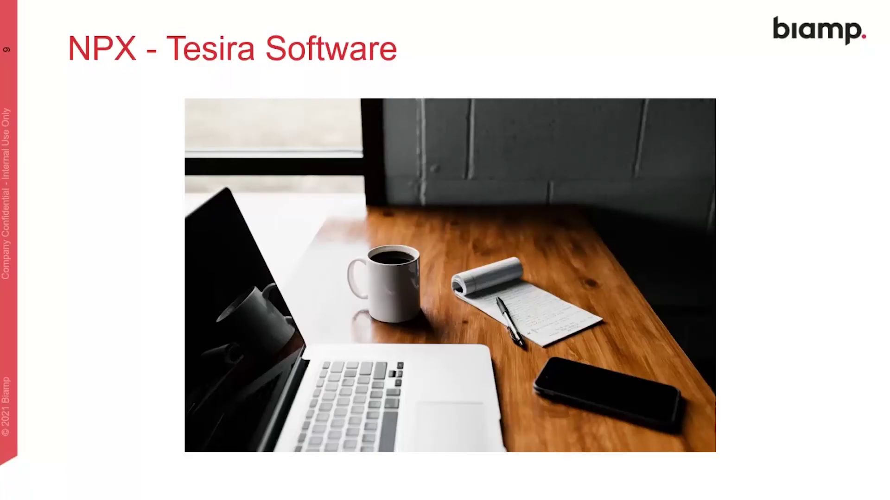
key(Right)
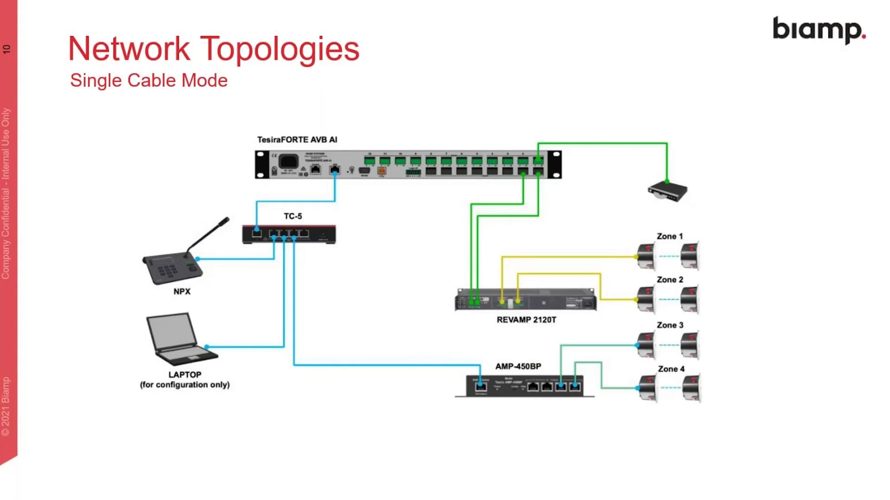